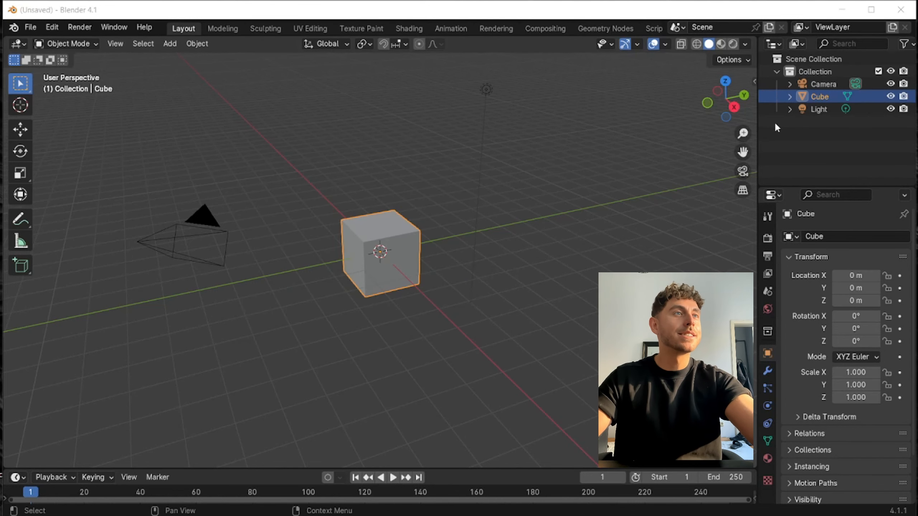
# Delete the default light, cube and camera from the scene.
pyautogui.click(816, 108)
pyautogui.press('x')
pyautogui.click(819, 95)
pyautogui.press('x')
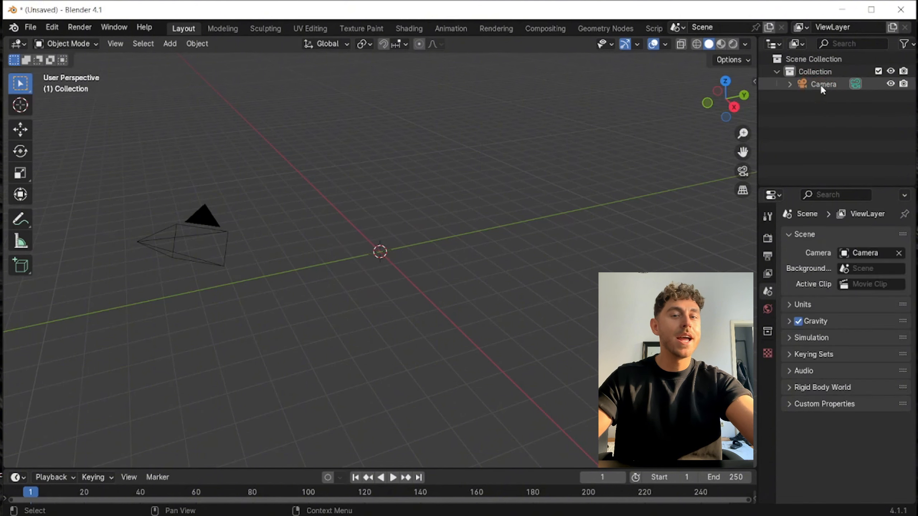
pyautogui.click(821, 85)
pyautogui.press('x')
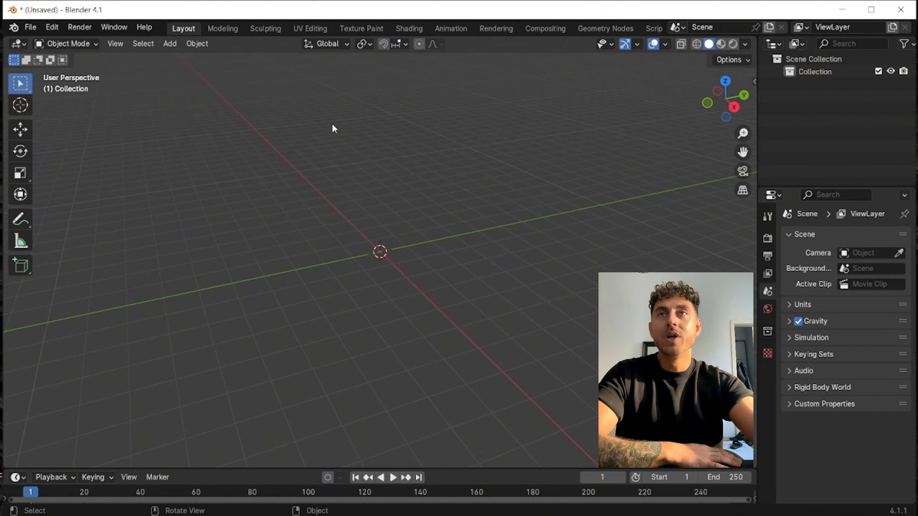
# Add a mesh cylinder at the origin and expand its creation settings.
pyautogui.click(171, 44)
pyautogui.click(186, 58)
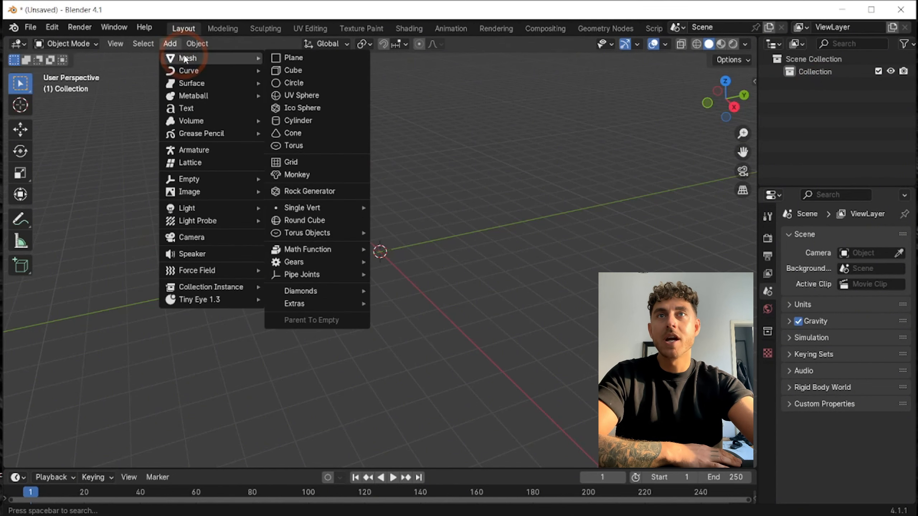
pyautogui.click(309, 120)
pyautogui.scroll(5, 376, 233)
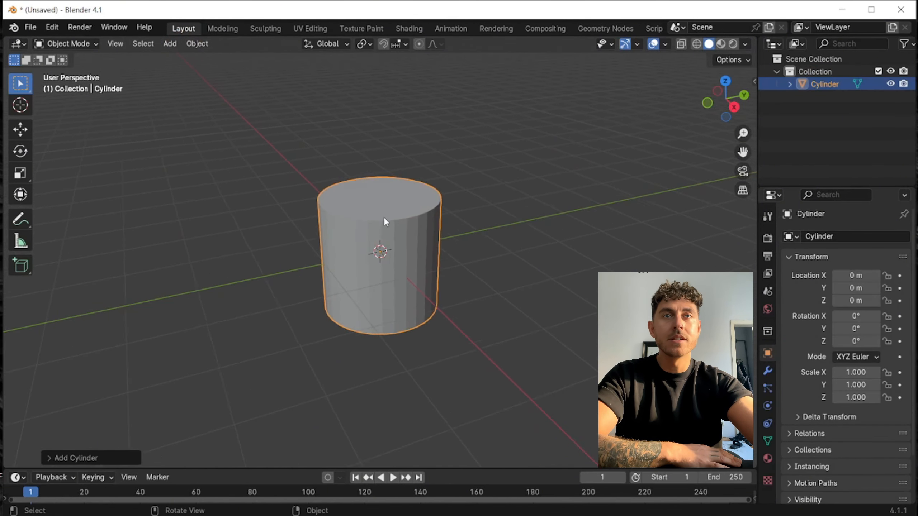
pyautogui.click(79, 458)
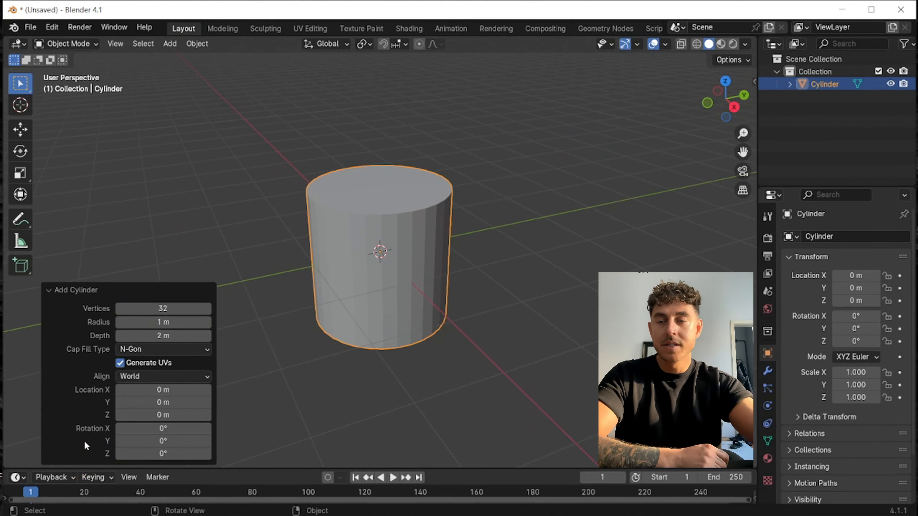
# Switch to the browser, search Google for "cd size" and examine a diagram of CD dimensions.
pyautogui.click(327, 232)
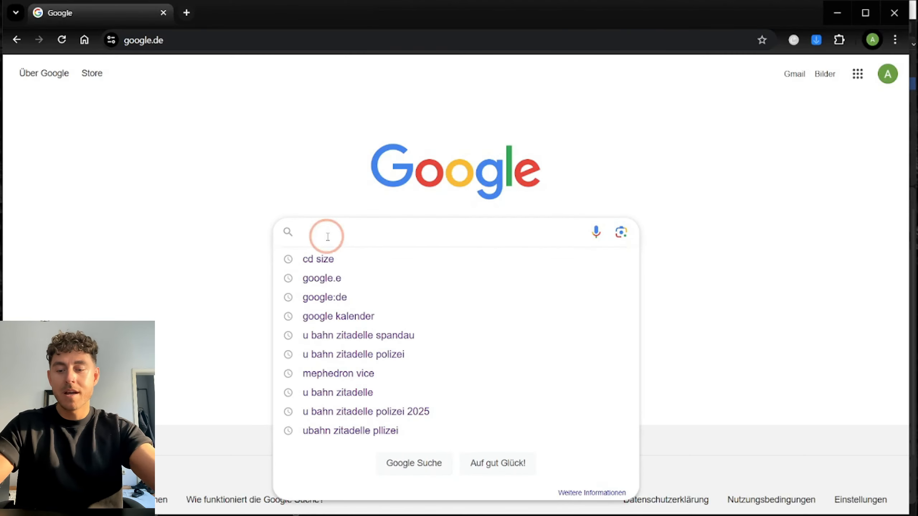
pyautogui.write('cd size')
pyautogui.press('Return')
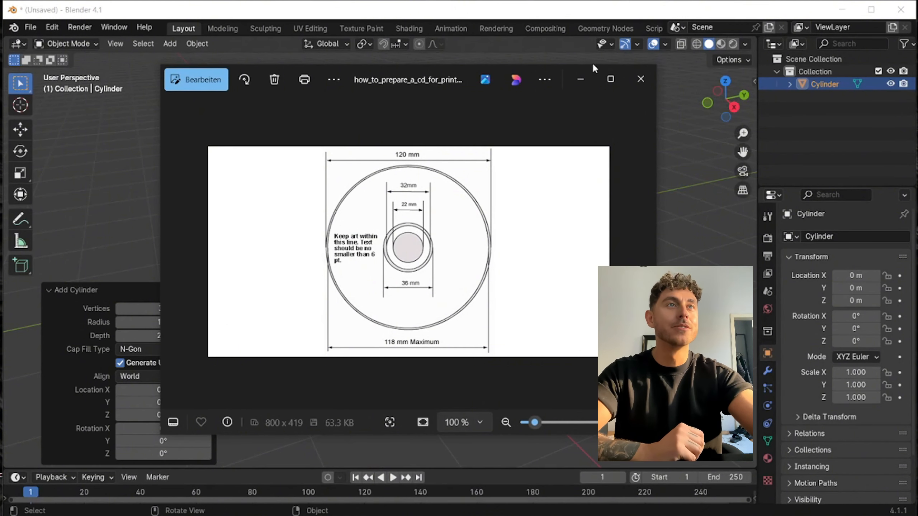
pyautogui.click(585, 69)
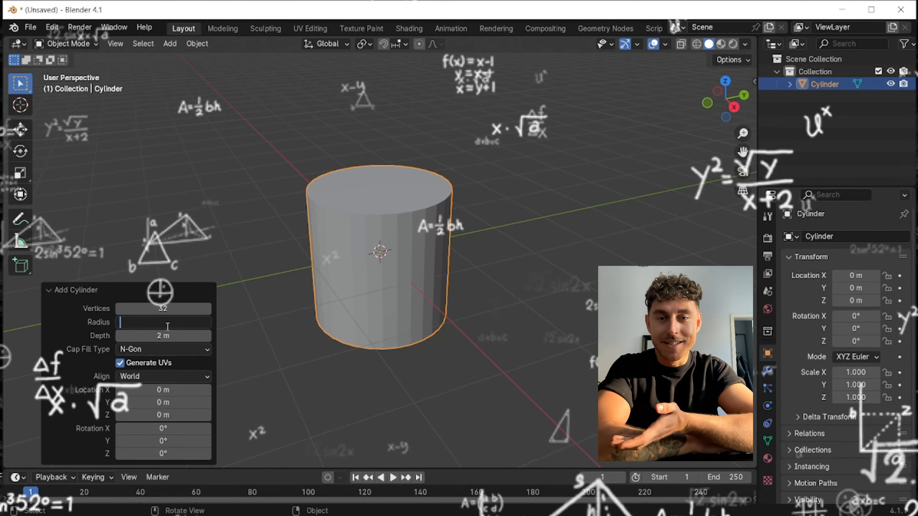
# Set the new cylinder's radius to 0.118 m and its depth to 0.02 m.
pyautogui.write('0')
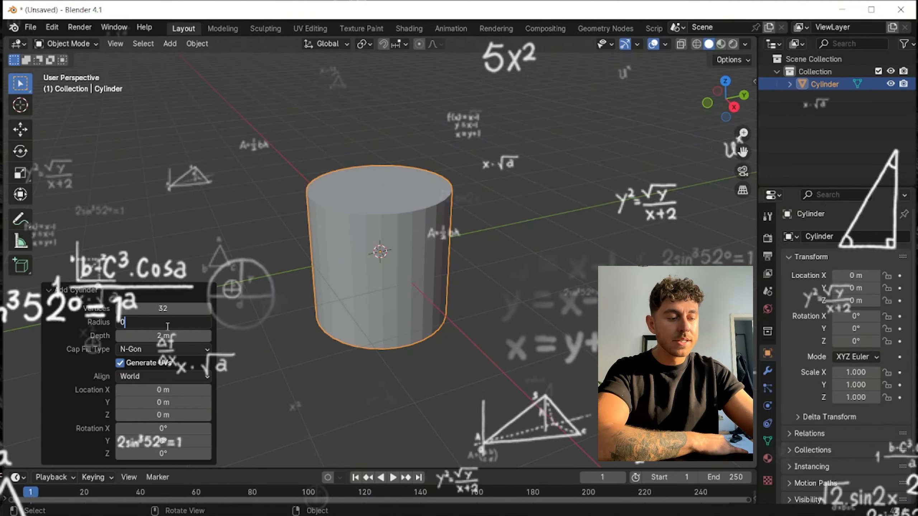
pyautogui.write('.118')
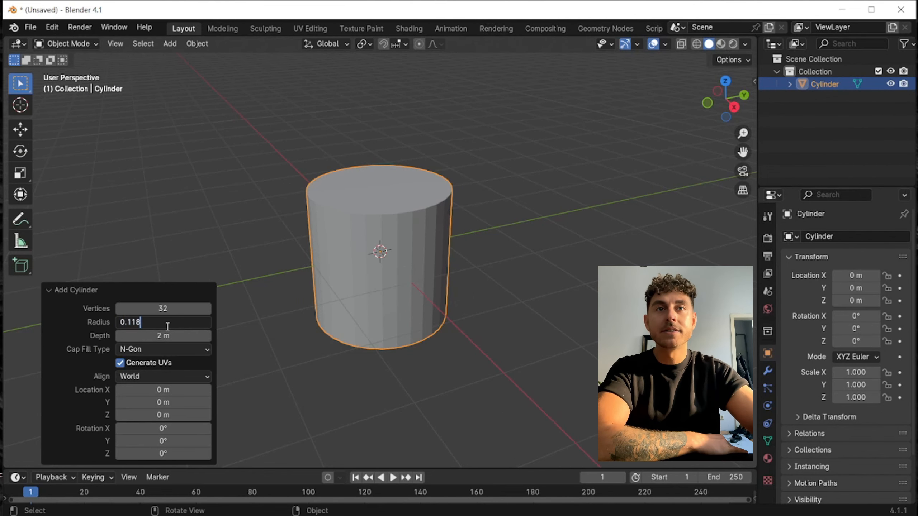
pyautogui.press('Return')
pyautogui.click(149, 336)
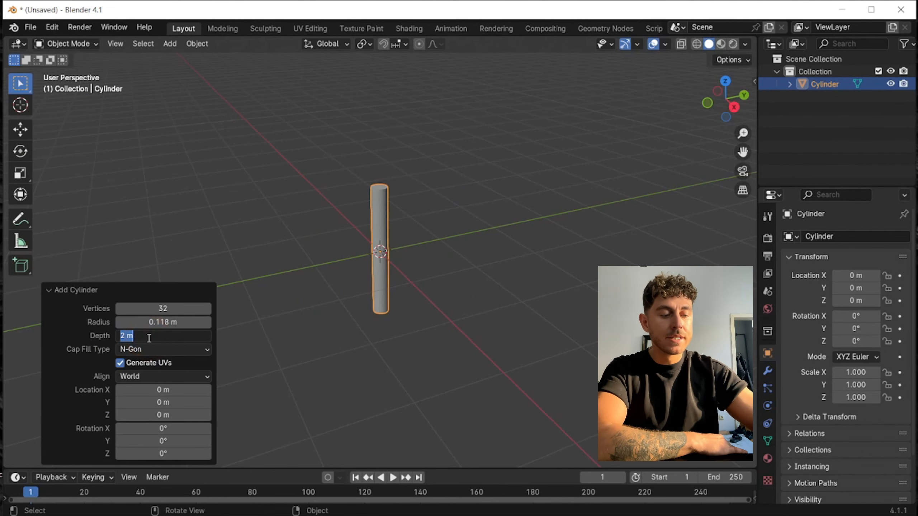
pyautogui.write('0.02')
pyautogui.press('Return')
# Reduce the cylinder's depth to 0.002 m and set its Y rotation to 90°.
pyautogui.scroll(10, 343, 254)
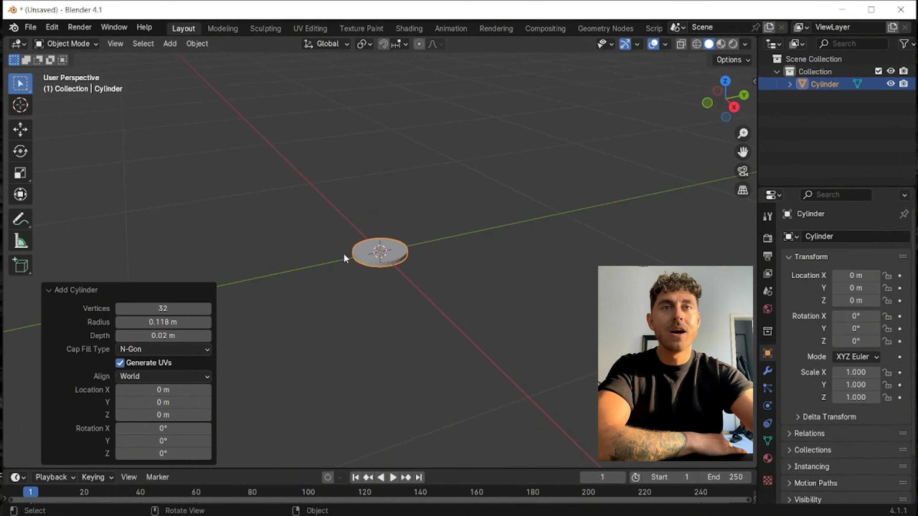
pyautogui.click(170, 340)
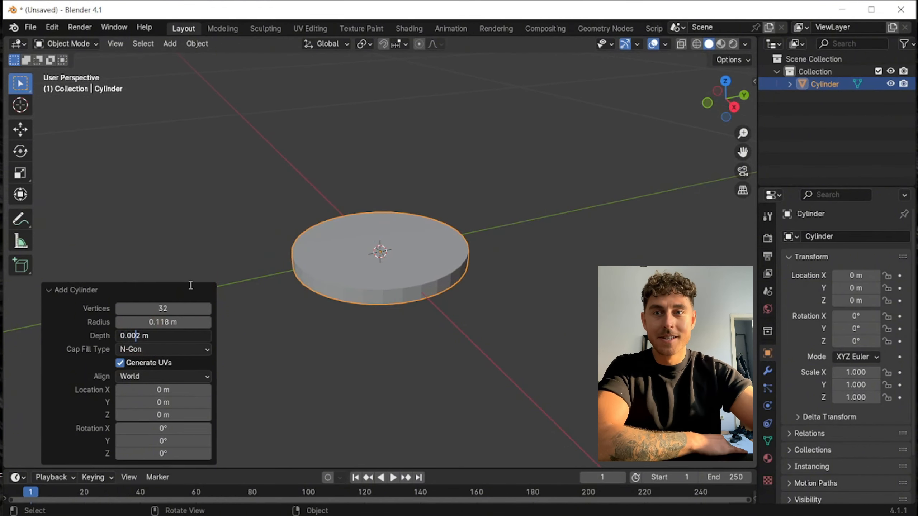
pyautogui.press('Return')
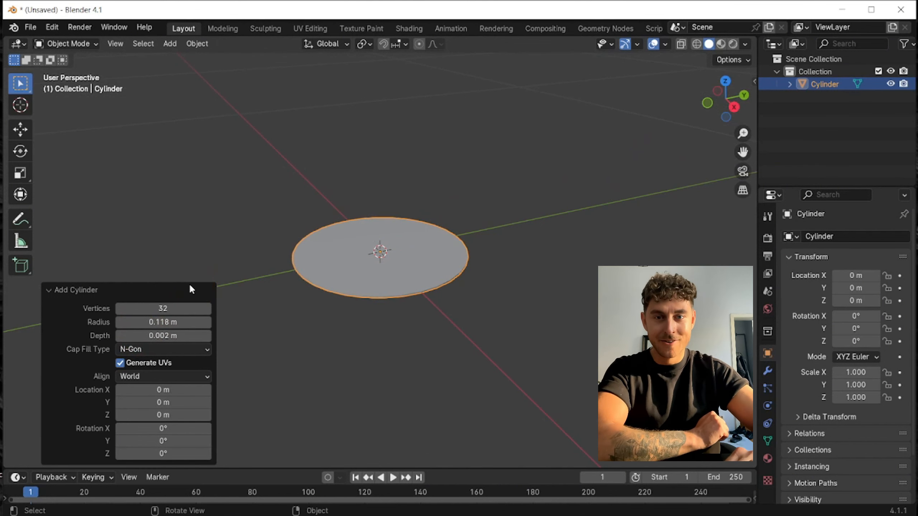
pyautogui.click(153, 444)
pyautogui.press('Return')
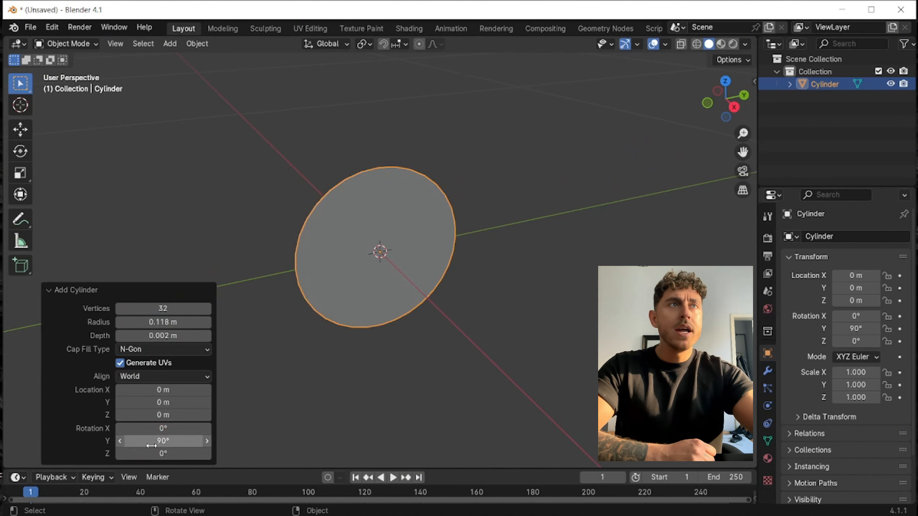
# Set the disc's vertex count to 500 to smooth its outline and deselect the disc.
pyautogui.click(734, 107)
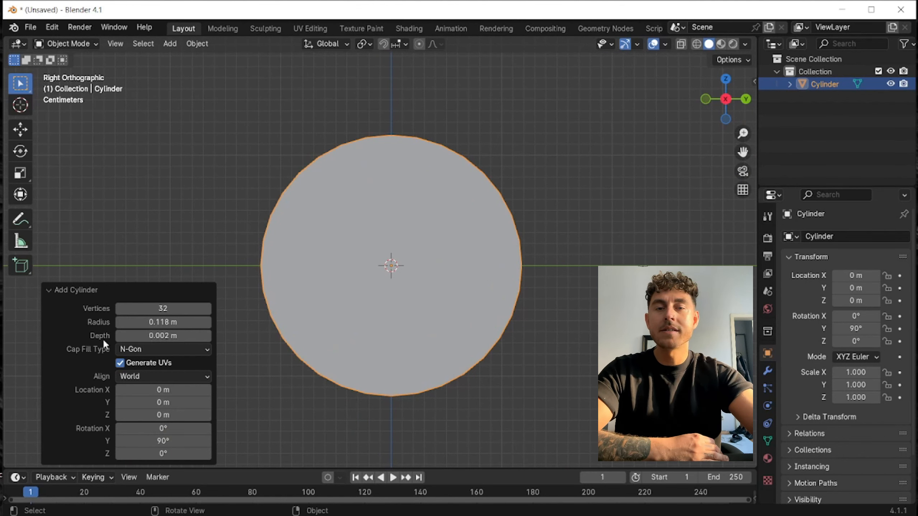
pyautogui.click(152, 309)
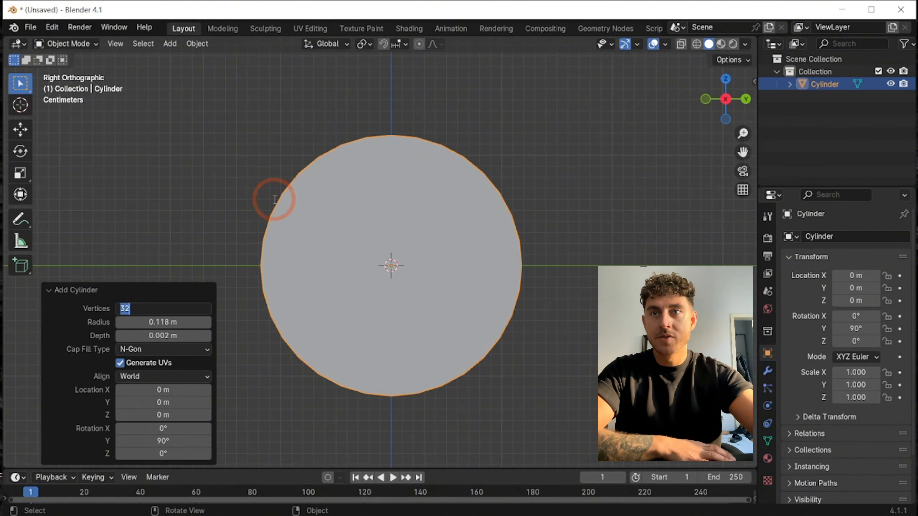
pyautogui.write('5')
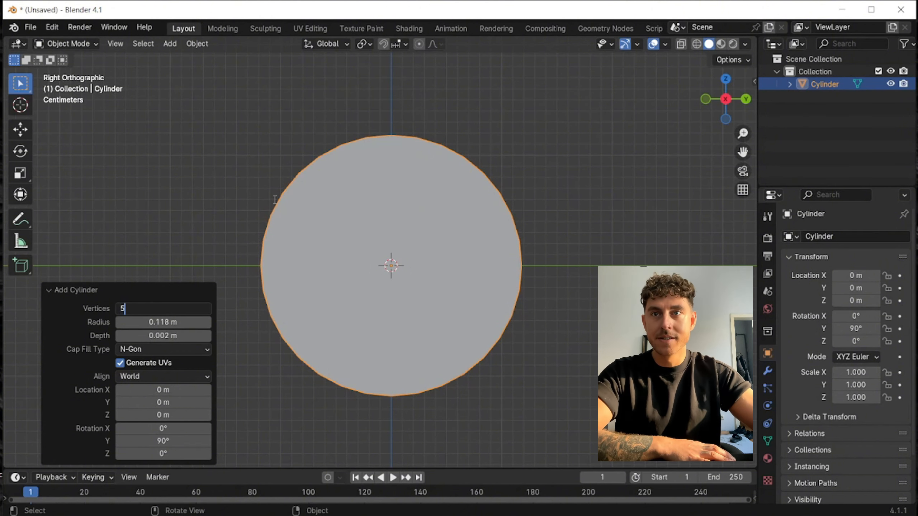
pyautogui.write('00')
pyautogui.press('Return')
pyautogui.moveTo(726, 98); pyautogui.dragTo(718, 105)
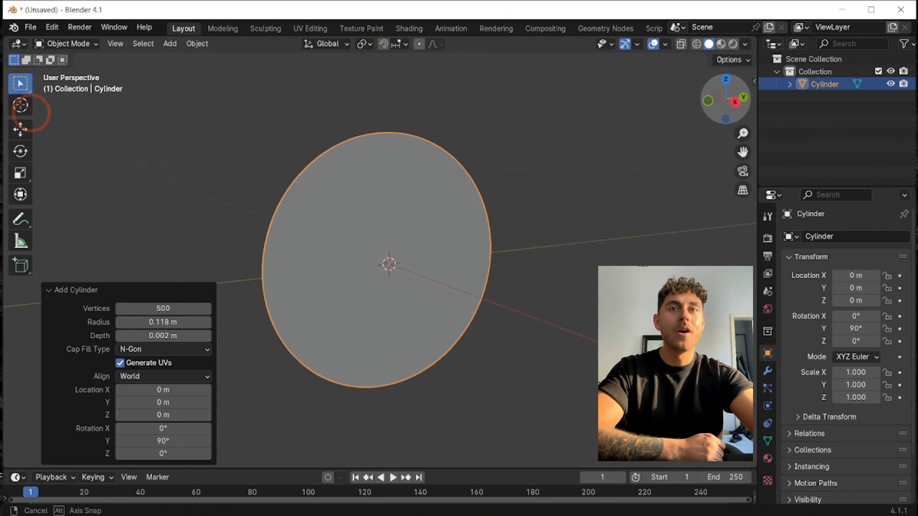
pyautogui.moveTo(31, 112); pyautogui.dragTo(237, 273, button='middle')
pyautogui.click(237, 273)
pyautogui.scroll(2, 238, 274)
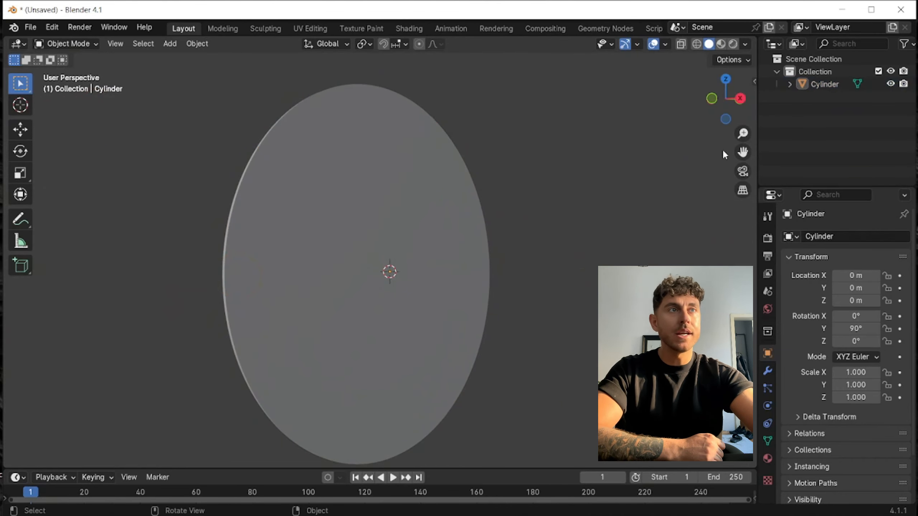
# Add a Bevel modifier to the disc.
pyautogui.moveTo(721, 109); pyautogui.dragTo(740, 100)
pyautogui.click(740, 100)
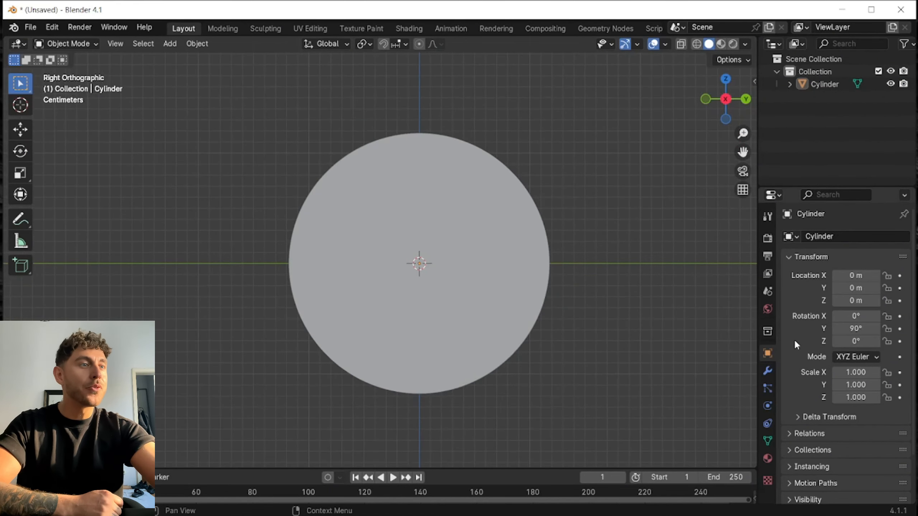
pyautogui.click(767, 371)
pyautogui.click(814, 235)
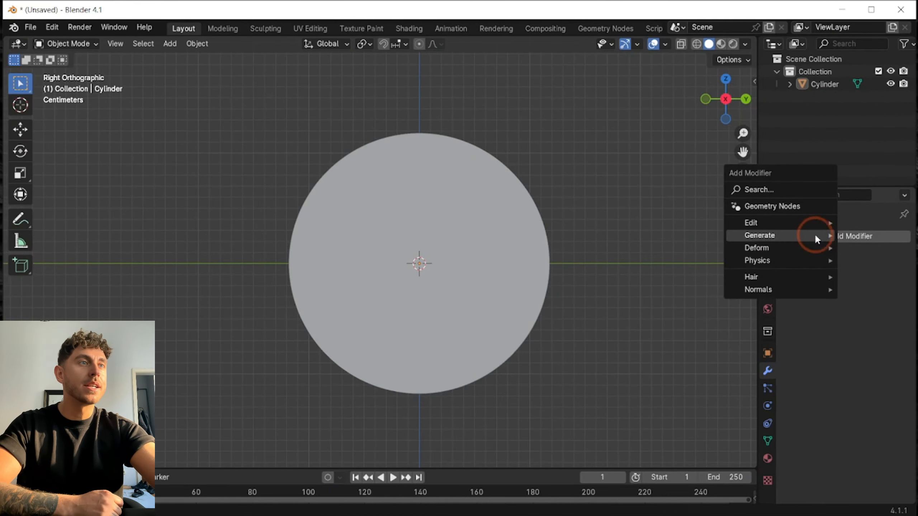
pyautogui.moveTo(814, 233)
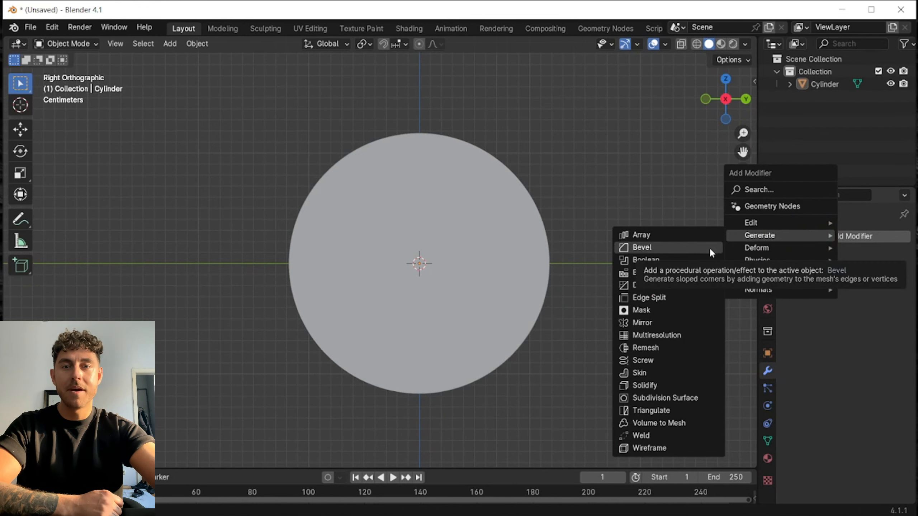
pyautogui.click(709, 247)
# Set the Bevel modifier's segments to 15.
pyautogui.moveTo(706, 244); pyautogui.dragTo(769, 342, button='middle')
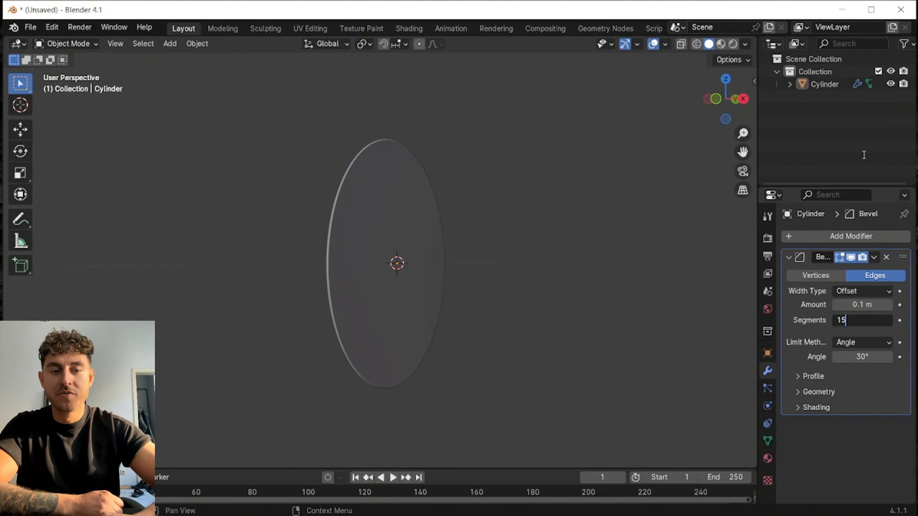
pyautogui.press('Return')
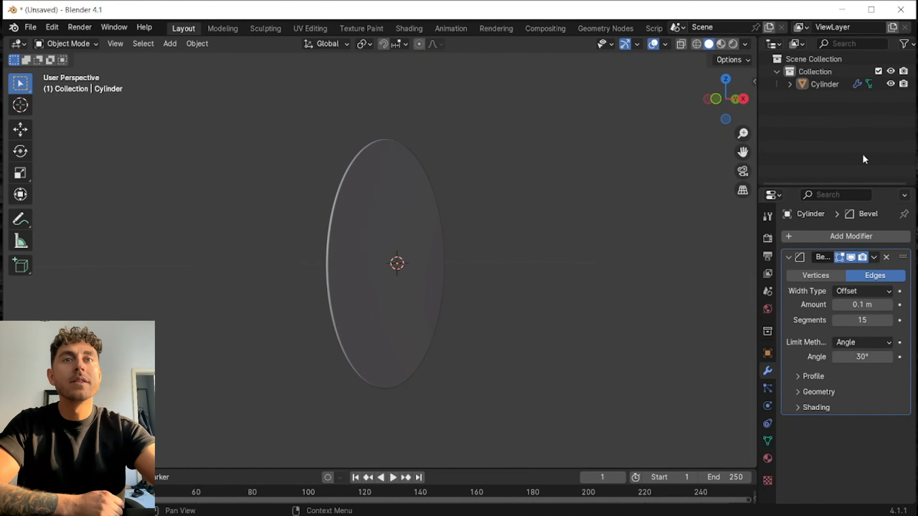
pyautogui.scroll(5, 331, 240)
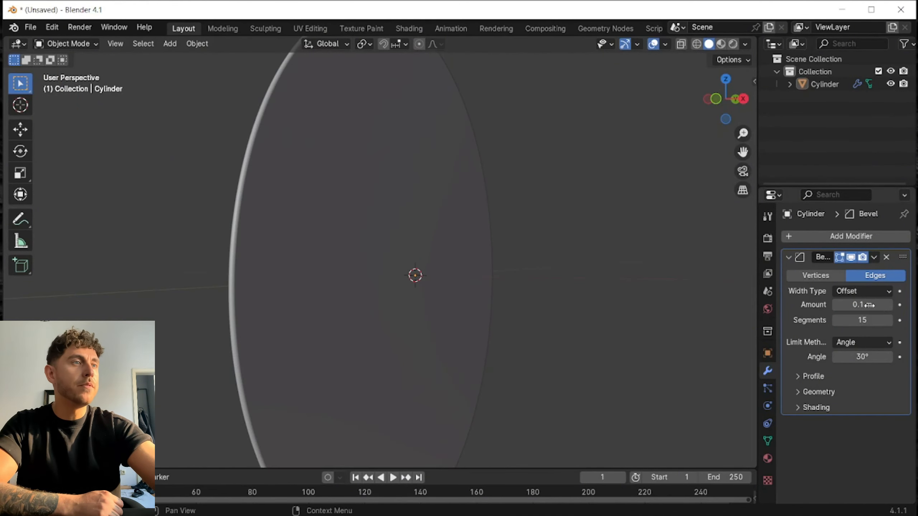
# Increase the Bevel modifier's amount to 0.3 m.
pyautogui.click(890, 306)
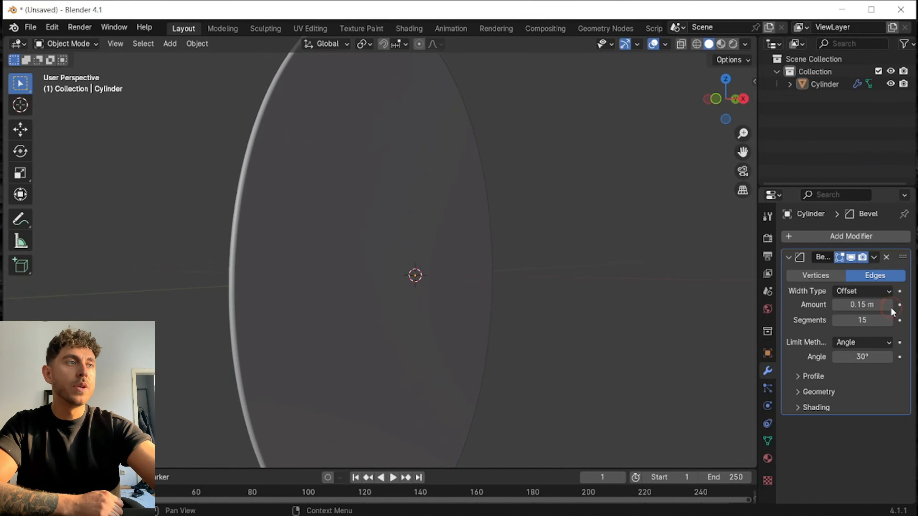
pyautogui.click(889, 306)
pyautogui.click(889, 306)
pyautogui.click(889, 305)
pyautogui.click(890, 305)
pyautogui.click(889, 306)
pyautogui.click(890, 305)
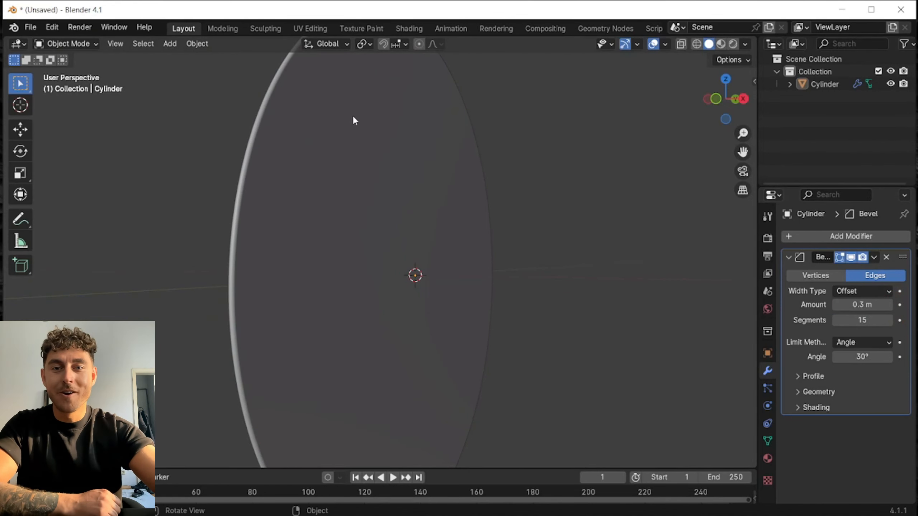
# Rename the cylinder object as Main and make a copy of it.
pyautogui.press('KP_3')
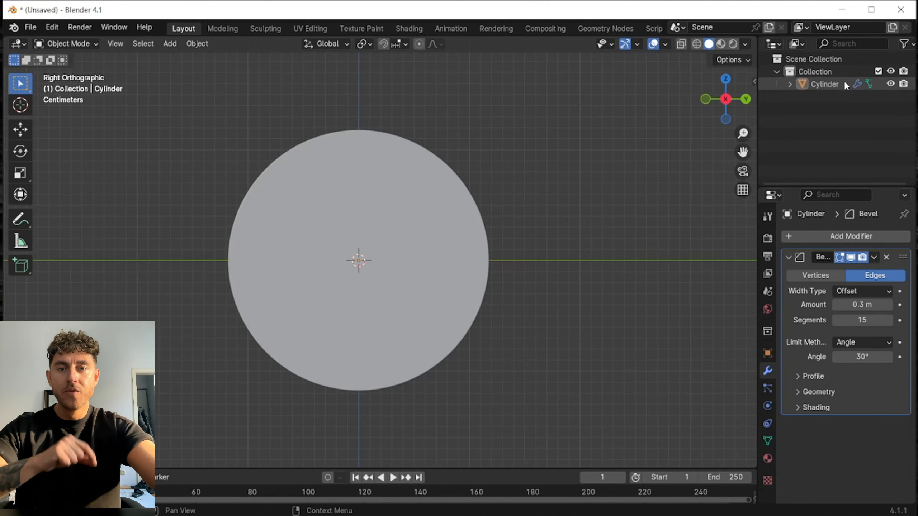
pyautogui.doubleClick(834, 83)
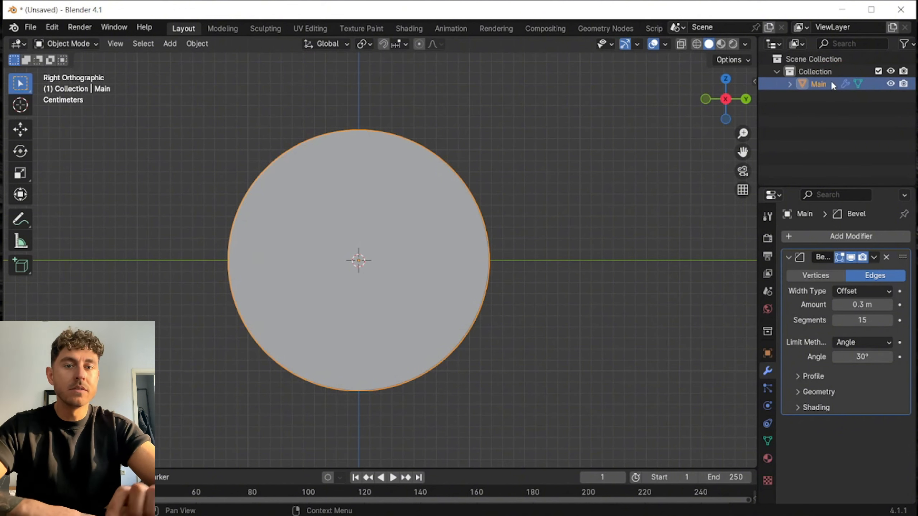
pyautogui.click(806, 85)
pyautogui.hotkey('ctrl', 'c')
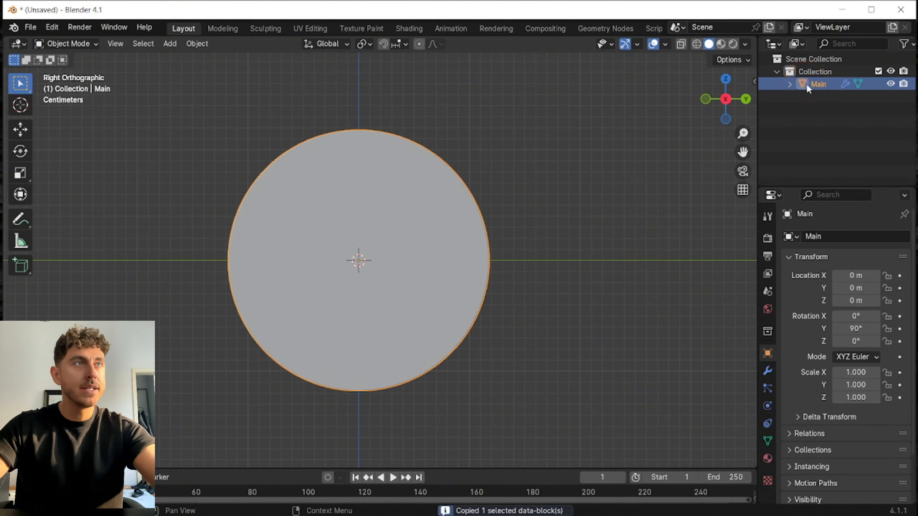
pyautogui.hotkey('ctrl', 'v')
# Rename the copied disc as Inside.
pyautogui.doubleClick(826, 96)
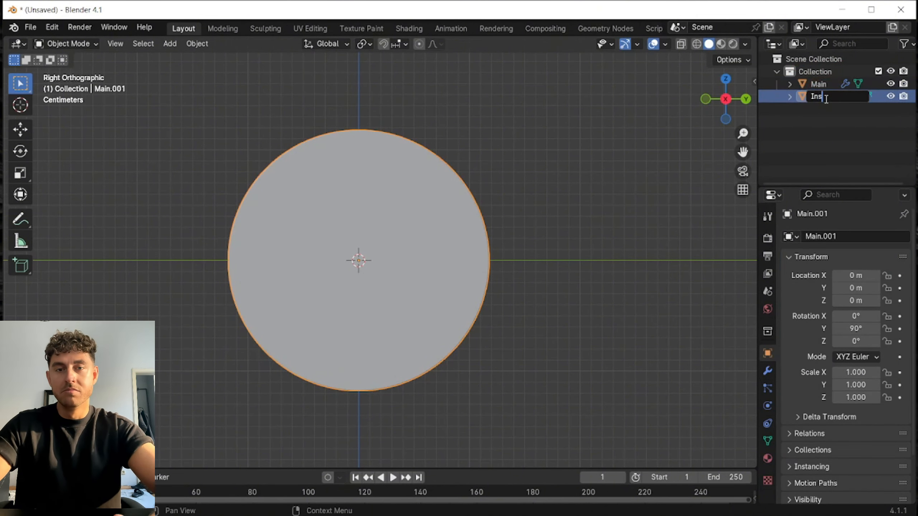
pyautogui.write('Inside')
pyautogui.press('Return')
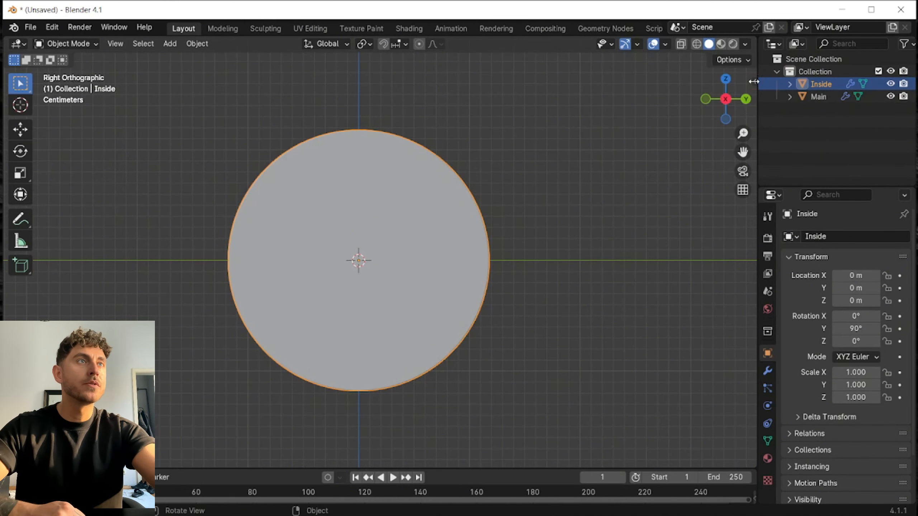
# Scale the Inside disc to 0.31 in X and Y and to 3 in Z.
pyautogui.click(752, 82)
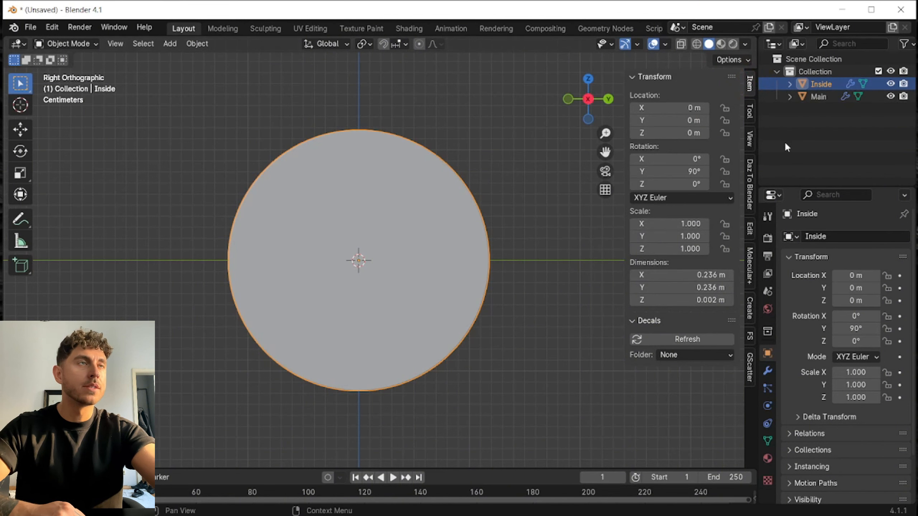
pyautogui.click(687, 227)
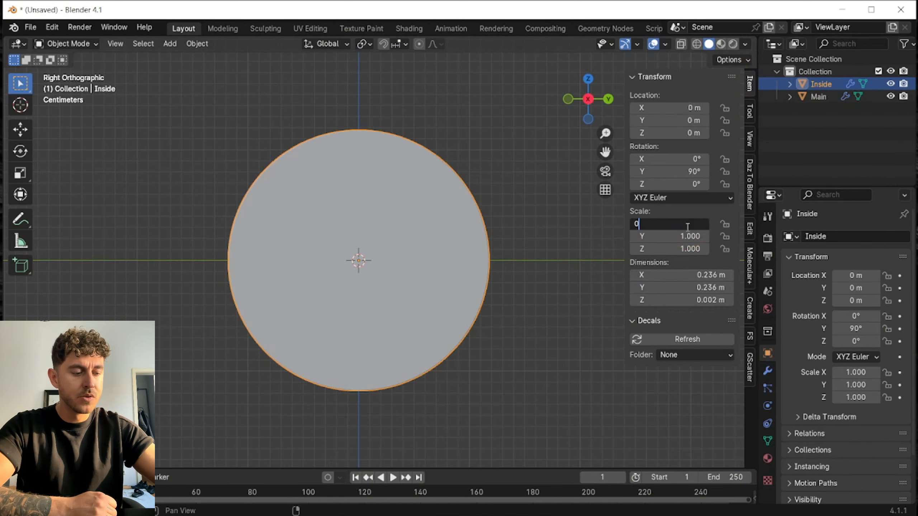
pyautogui.write('0.31')
pyautogui.press('Return')
pyautogui.click(688, 238)
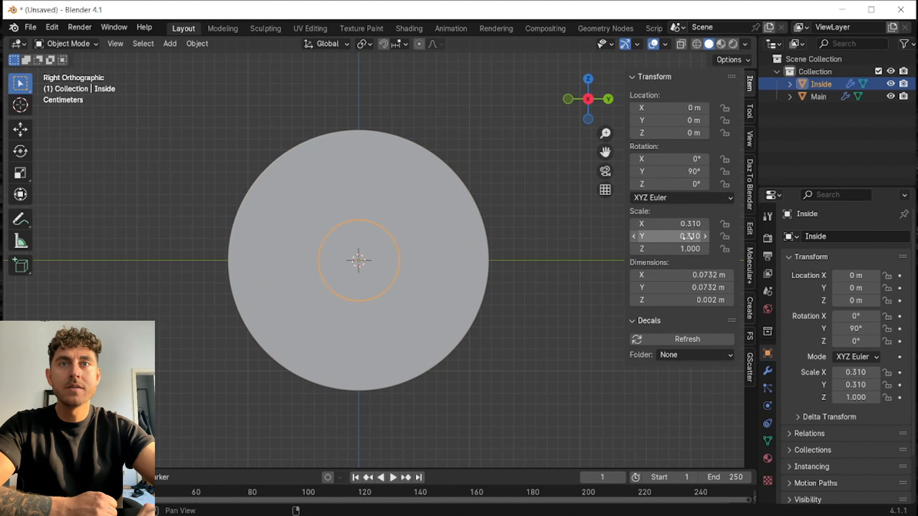
pyautogui.click(682, 250)
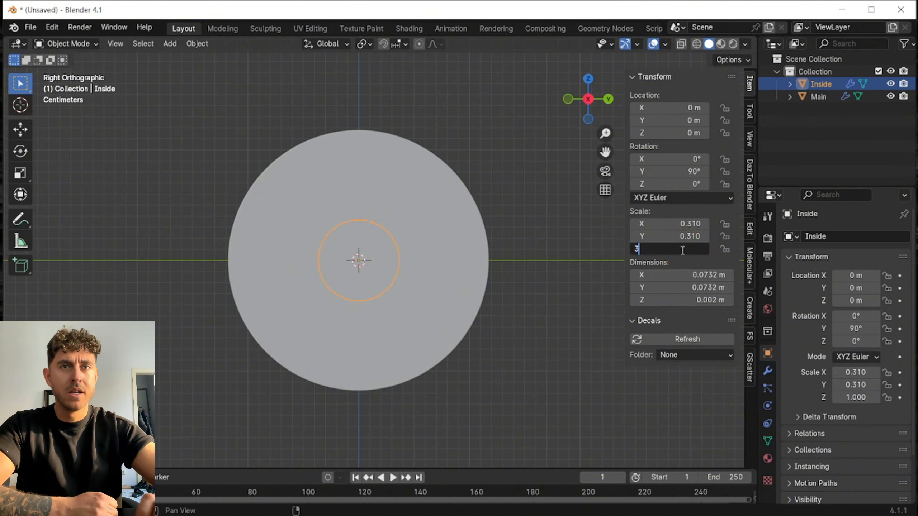
# Set the Main disc's Z scale to 2 and clear the selection.
pyautogui.moveTo(588, 98); pyautogui.dragTo(571, 90)
pyautogui.click(328, 326)
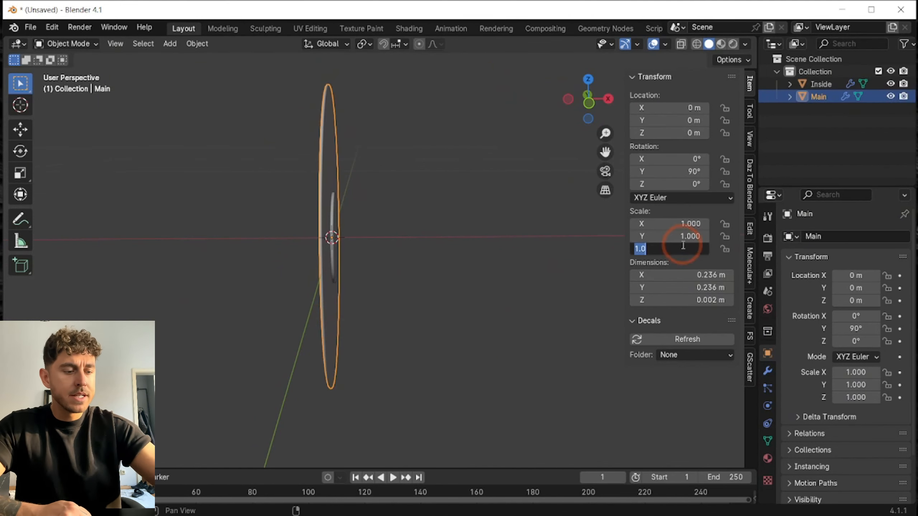
pyautogui.press('Return')
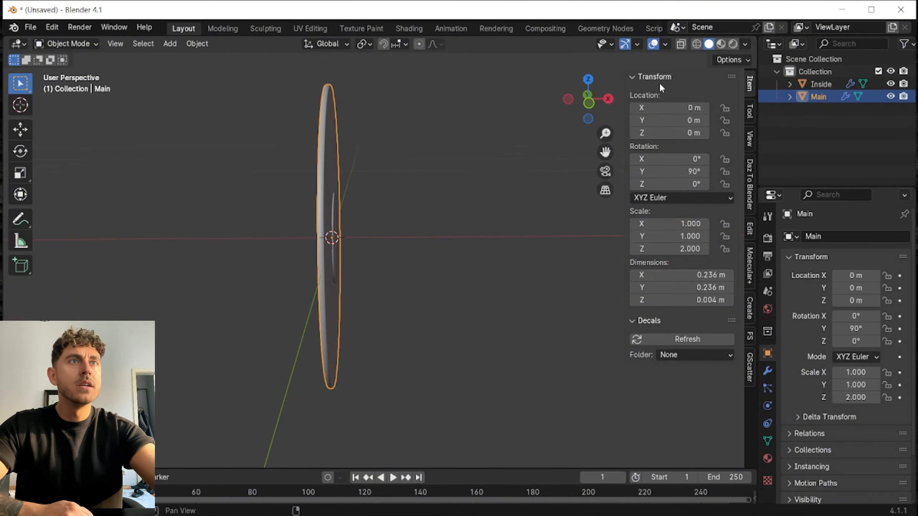
pyautogui.hotkey('alt', 'a')
# Select the Inside disc in the right view and create a new material for it.
pyautogui.click(608, 99)
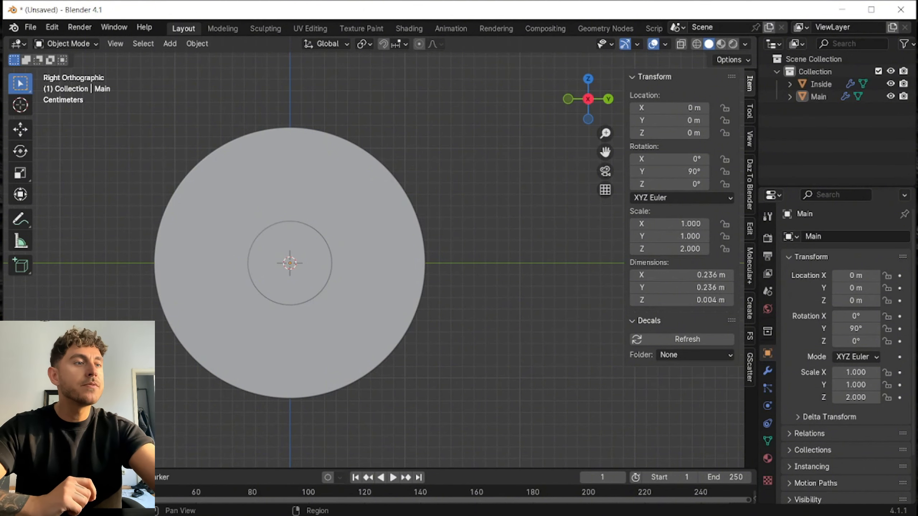
pyautogui.click(281, 233)
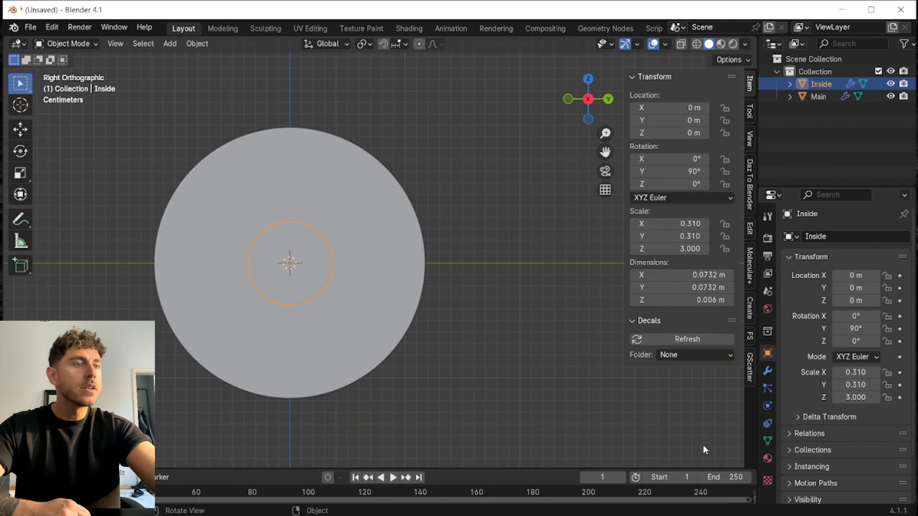
pyautogui.click(768, 458)
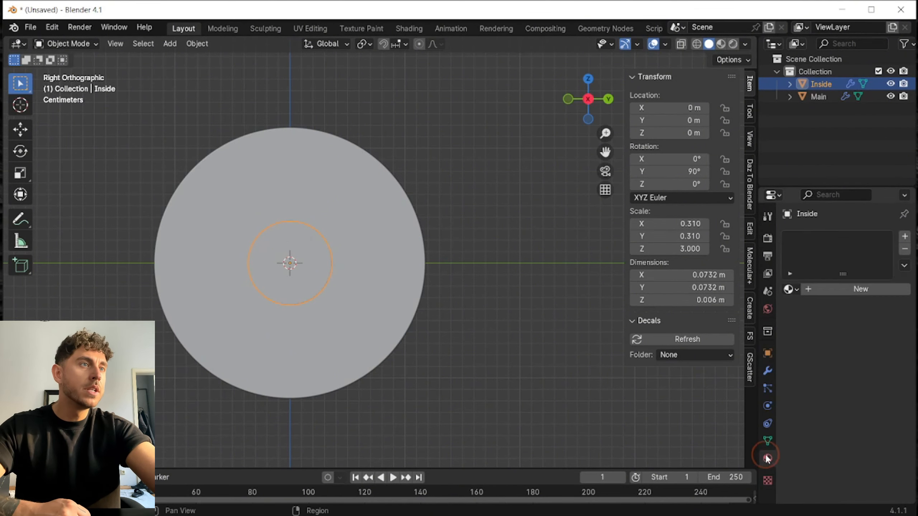
pyautogui.click(867, 289)
# Enter Edit Mode on the Main disc and create a new material for it.
pyautogui.click(816, 100)
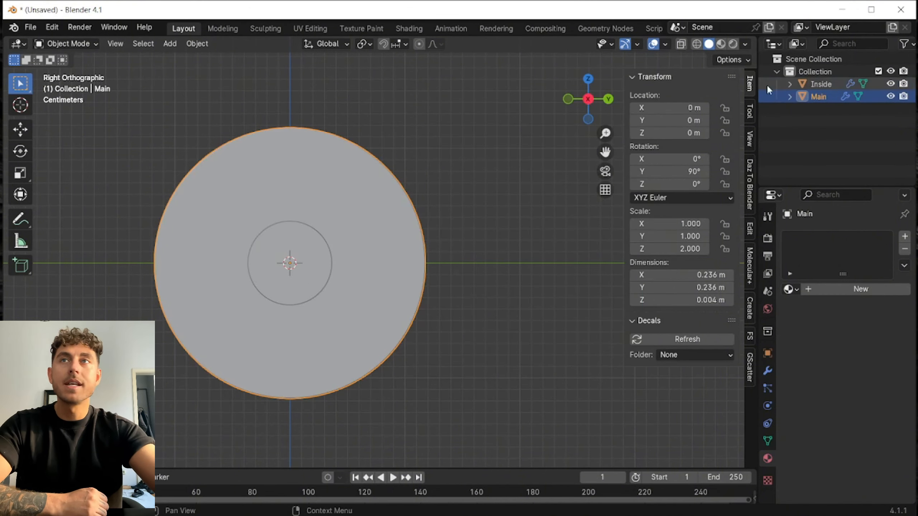
pyautogui.click(65, 43)
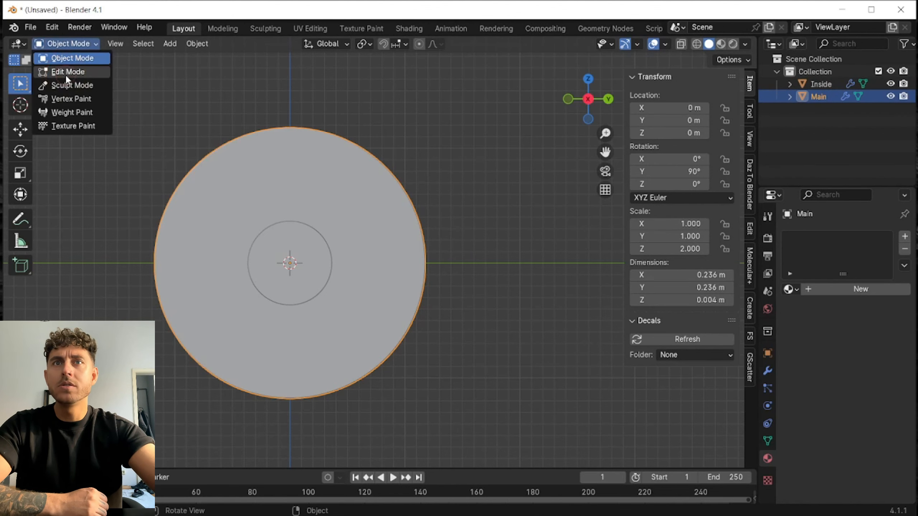
pyautogui.click(65, 74)
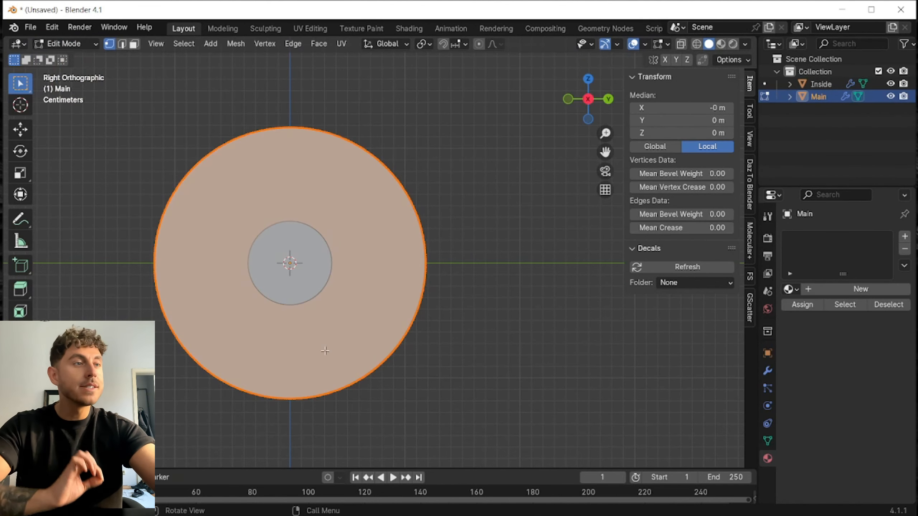
pyautogui.click(840, 290)
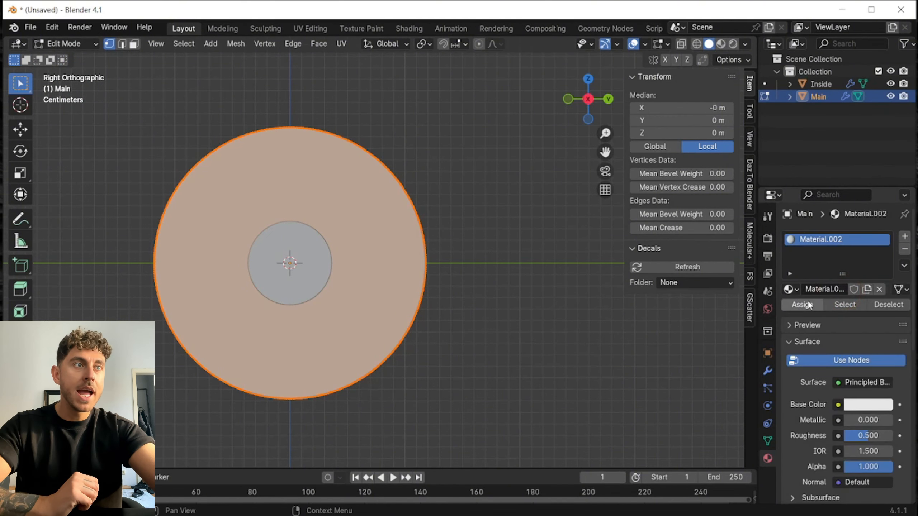
# Select the front face of the Main disc and assign a second new material to it.
pyautogui.click(134, 45)
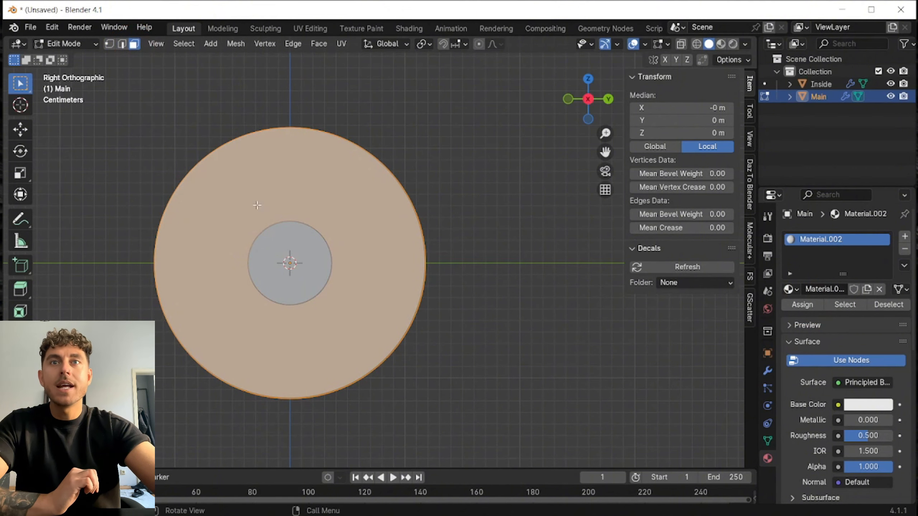
pyautogui.click(243, 189)
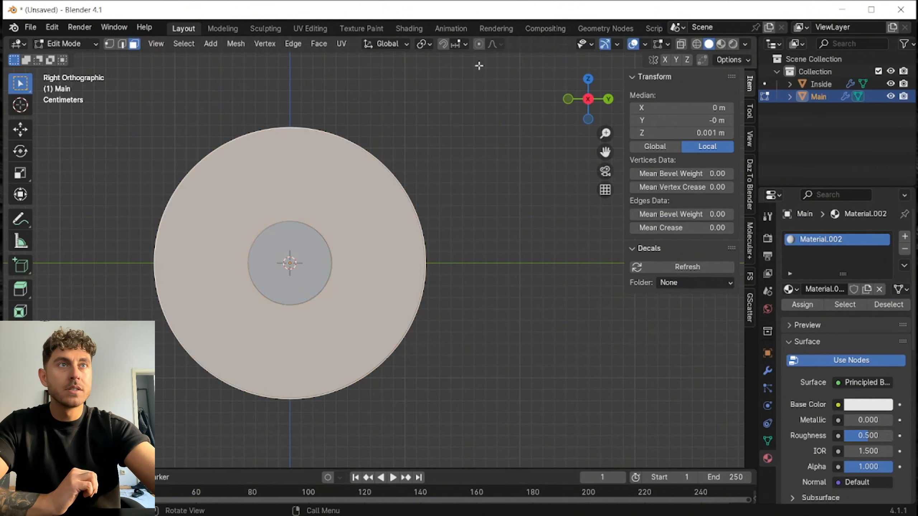
pyautogui.moveTo(478, 66); pyautogui.dragTo(167, 207, button='middle')
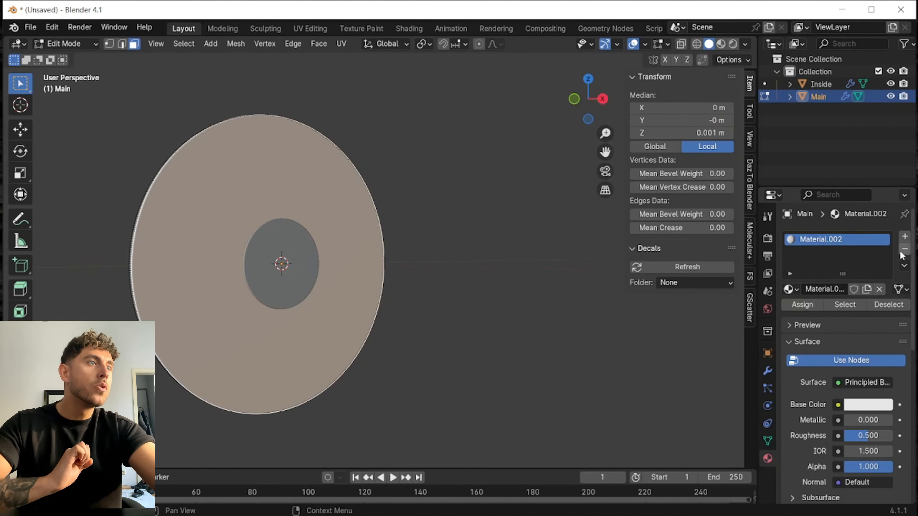
pyautogui.click(904, 240)
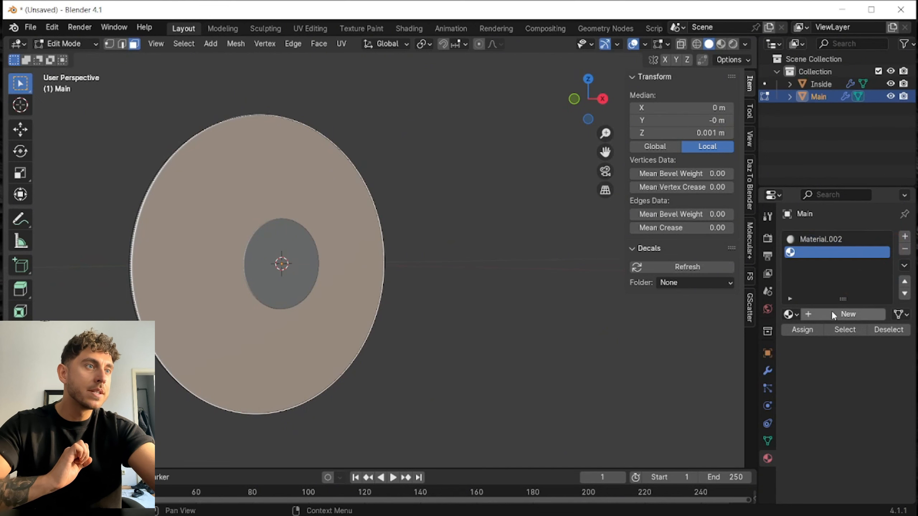
pyautogui.click(831, 314)
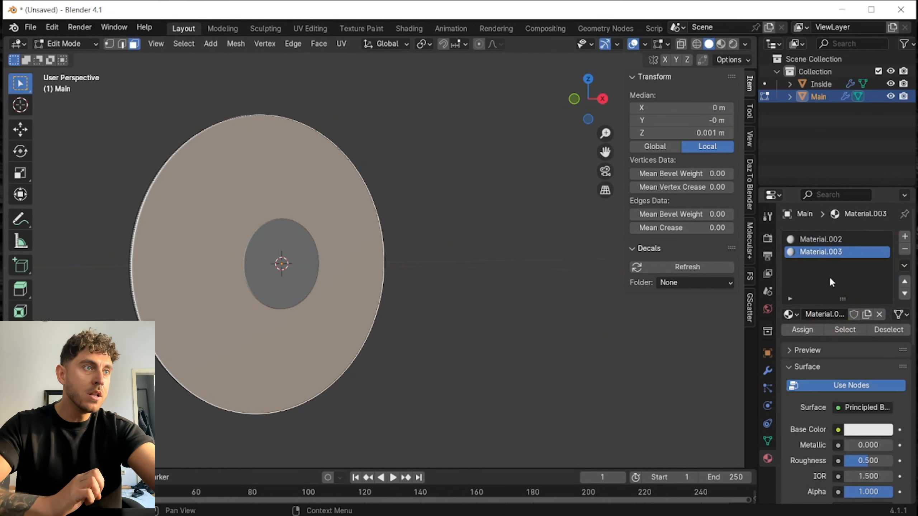
pyautogui.click(794, 332)
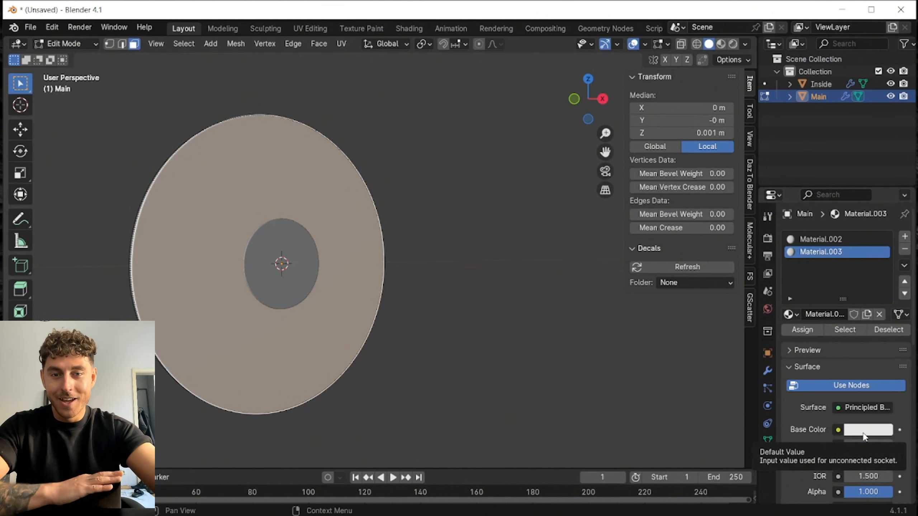
# Set the front face material's base color to black and preview it with Material Preview shading.
pyautogui.click(863, 430)
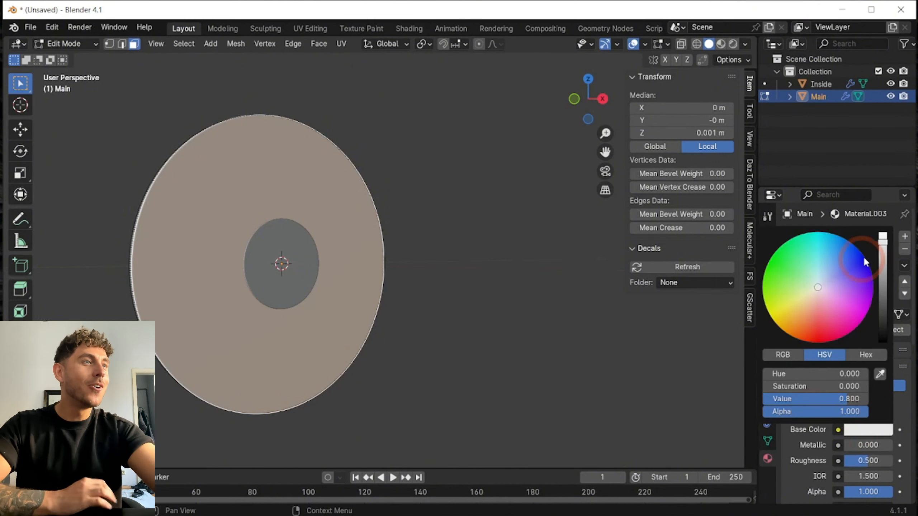
pyautogui.moveTo(882, 246); pyautogui.dragTo(883, 342)
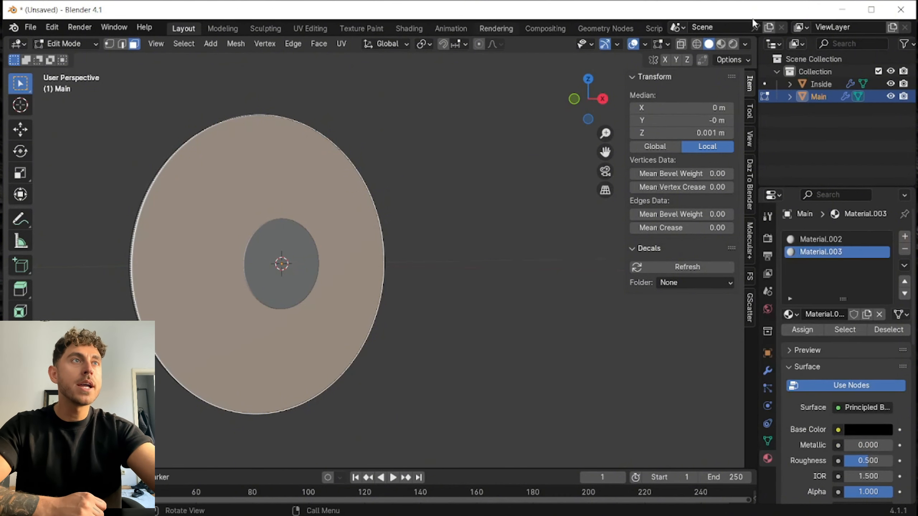
pyautogui.click(721, 44)
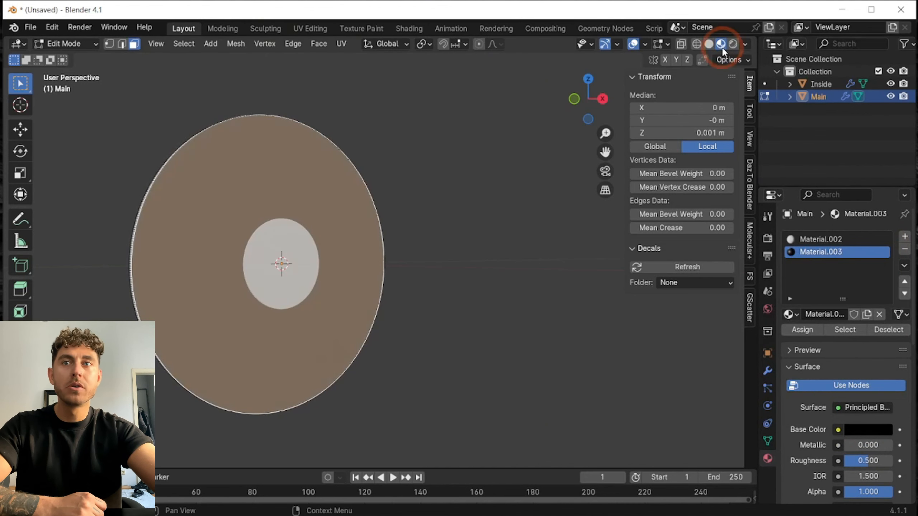
pyautogui.click(535, 196)
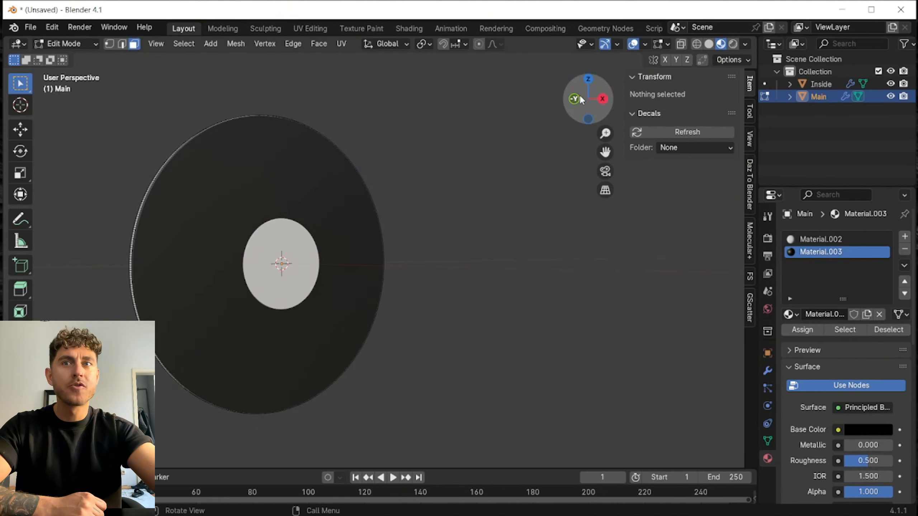
# Rename the Main disc's black material as Print and its white material as cd.
pyautogui.moveTo(588, 97); pyautogui.dragTo(803, 250)
pyautogui.doubleClick(812, 251)
pyautogui.write('Print')
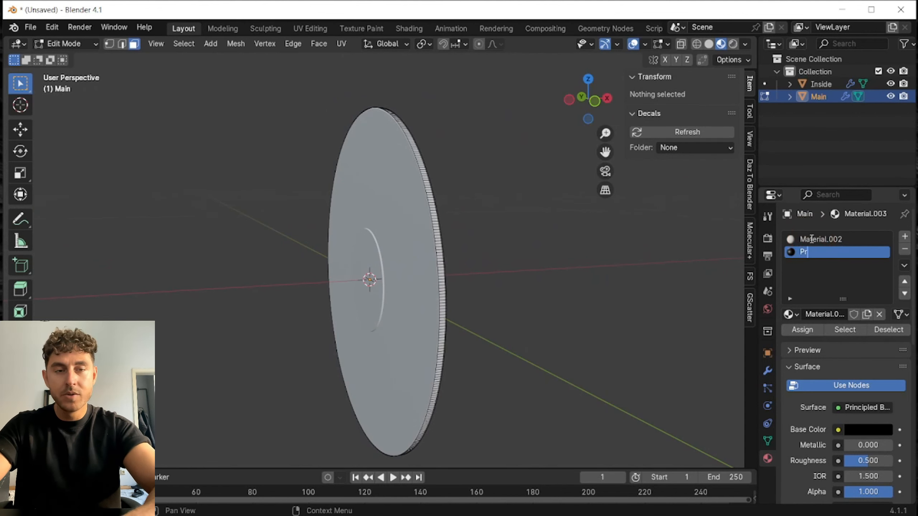
pyautogui.press('Return')
pyautogui.doubleClick(811, 238)
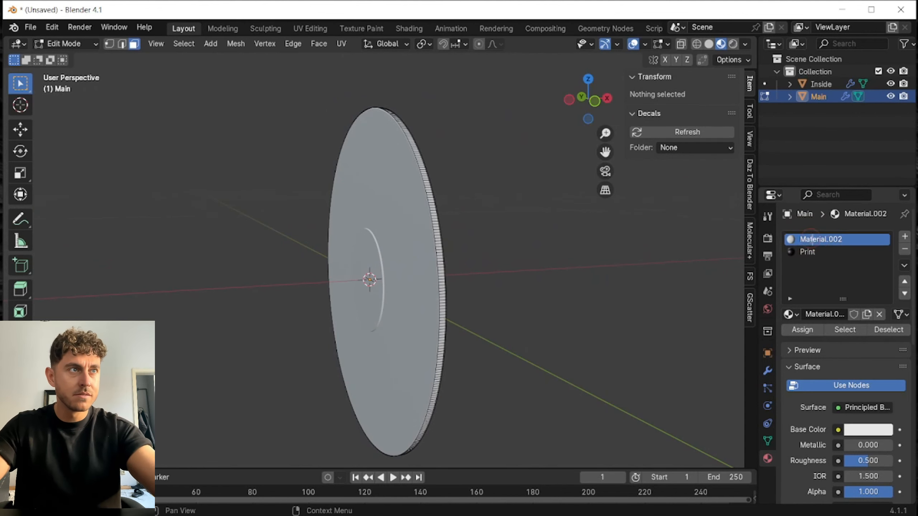
pyautogui.write('cd')
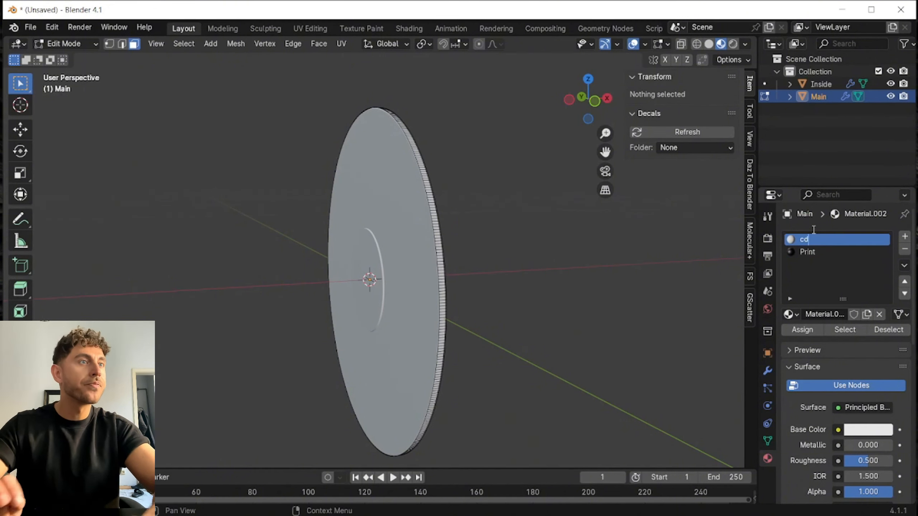
pyautogui.press('Return')
# Return to Object Mode in the right view and switch the viewport to solid shading.
pyautogui.click(607, 98)
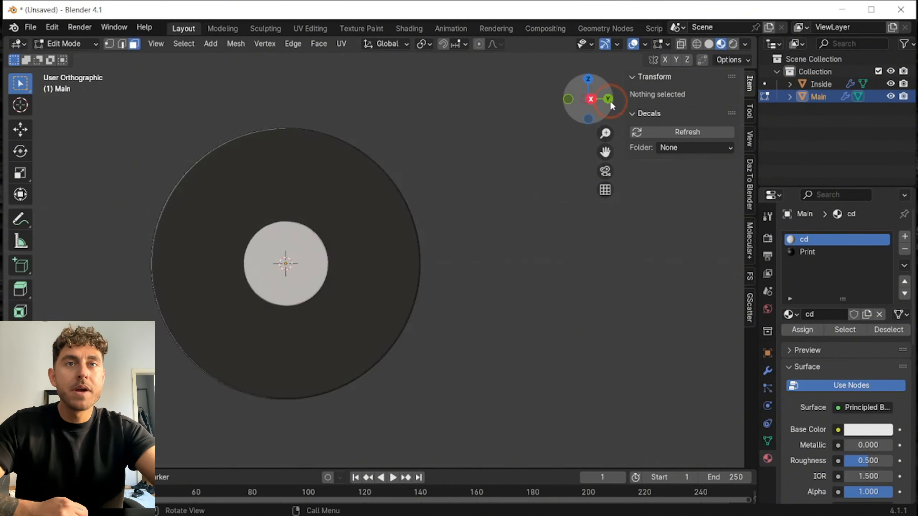
pyautogui.click(62, 43)
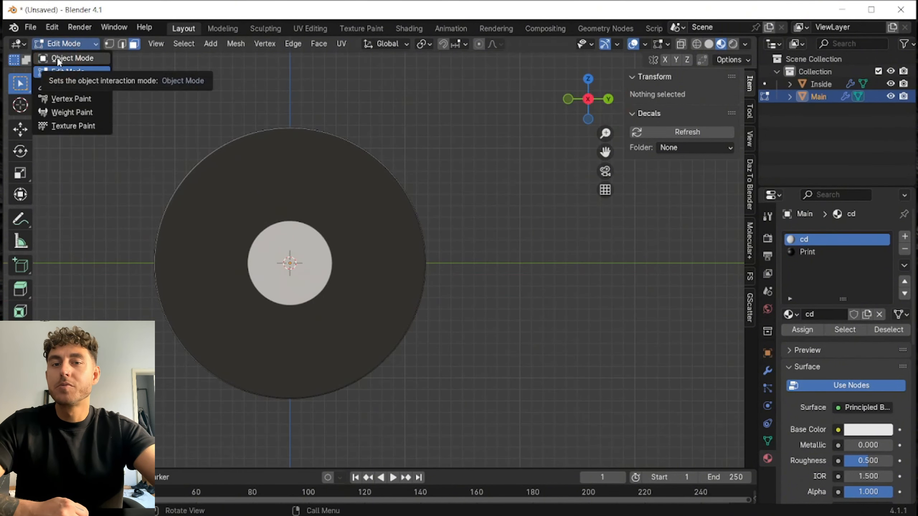
pyautogui.click(63, 60)
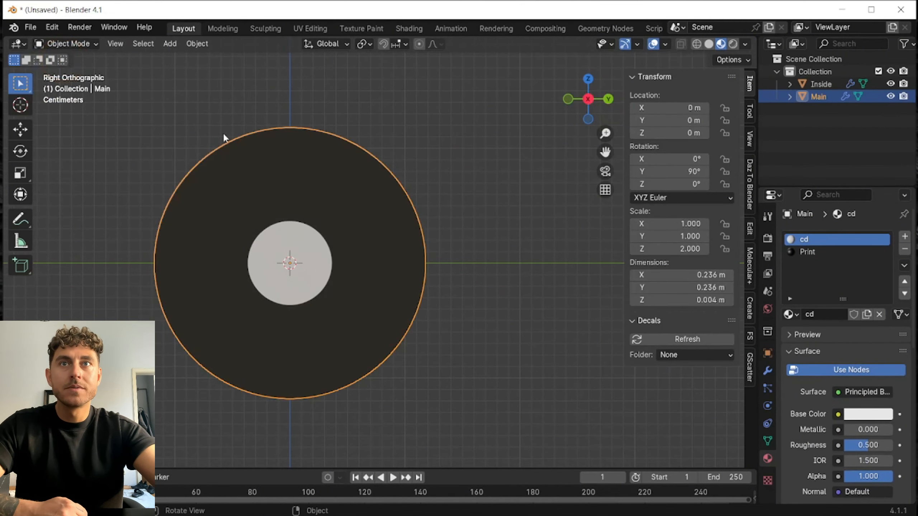
pyautogui.click(709, 45)
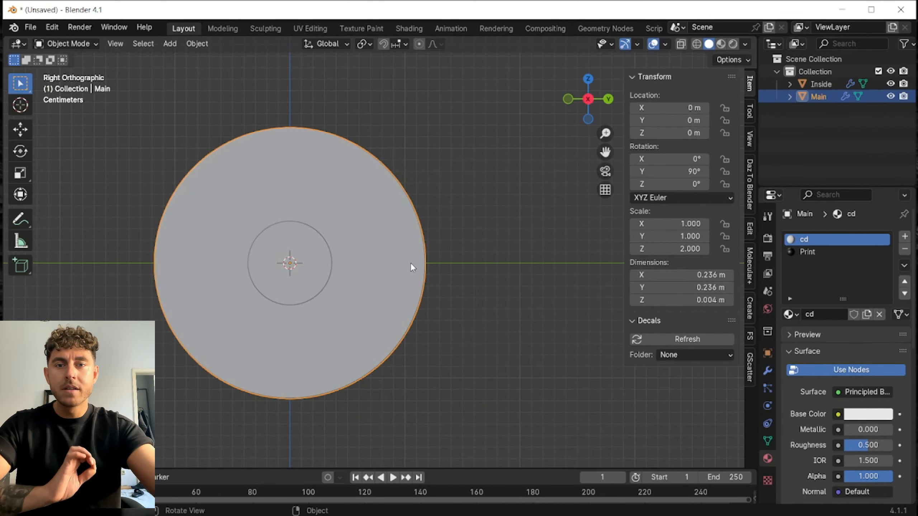
# Join the Inside disc into the Main object.
pyautogui.keyDown('shift'); pyautogui.click(819, 86); pyautogui.keyUp('shift')
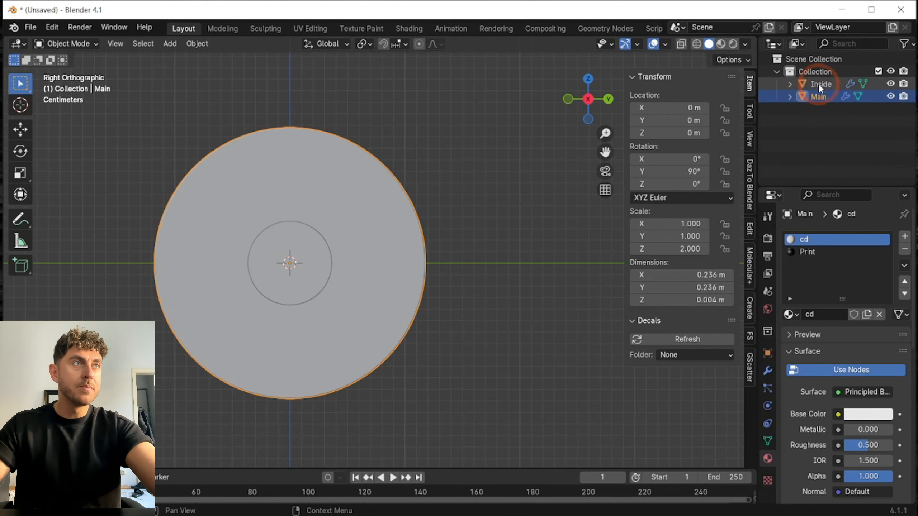
pyautogui.rightClick(317, 201)
pyautogui.click(287, 242)
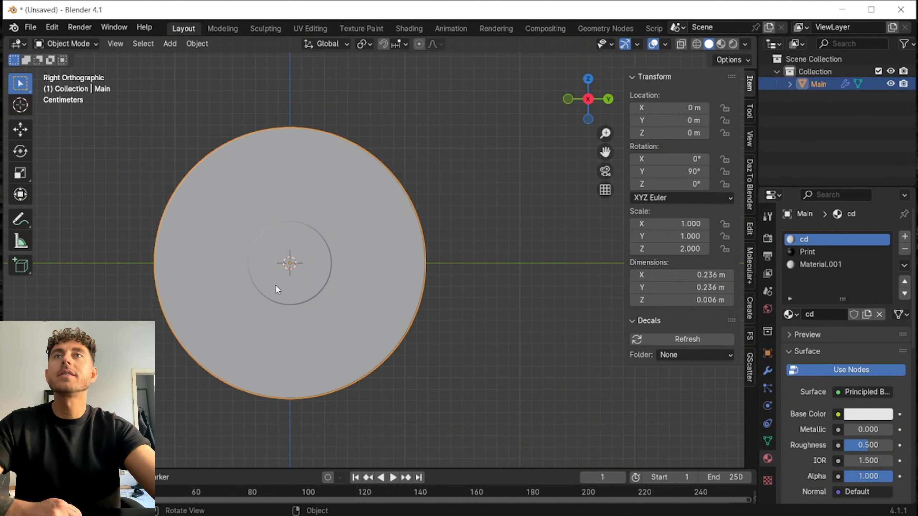
# Add a cylinder mesh at the world origin and set its Y rotation to 90° so it lies parallel to the disc.
pyautogui.click(172, 43)
pyautogui.moveTo(244, 56)
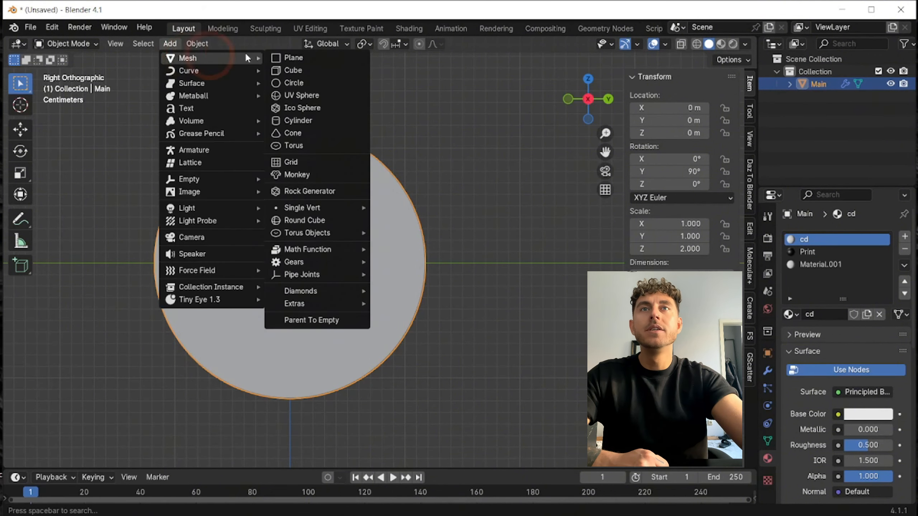
pyautogui.click(326, 120)
pyautogui.click(159, 452)
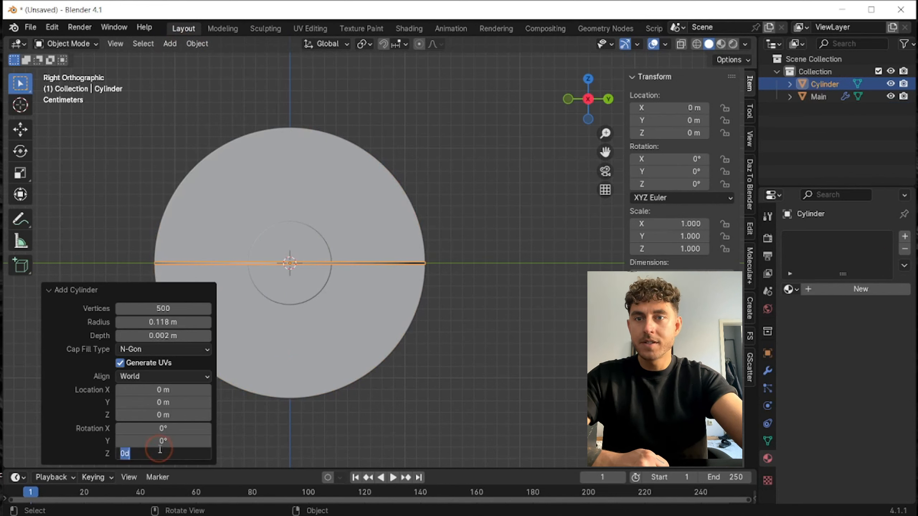
pyautogui.click(159, 440)
pyautogui.moveTo(159, 440); pyautogui.dragTo(95, 436)
pyautogui.write('90')
pyautogui.press('Return')
# Set the new cylinder's radius to 0.02 m and extend its depth to about 0.112 m so it passes through the disc.
pyautogui.click(161, 321)
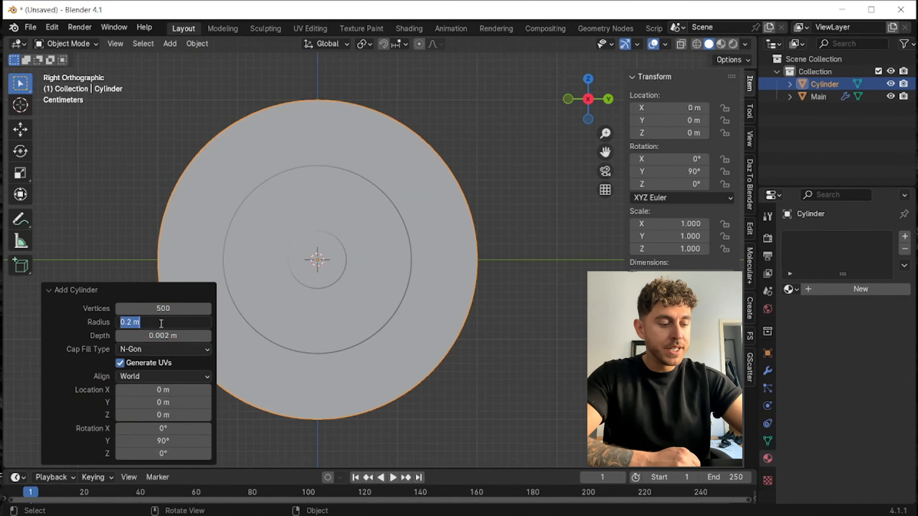
pyautogui.write('0.02')
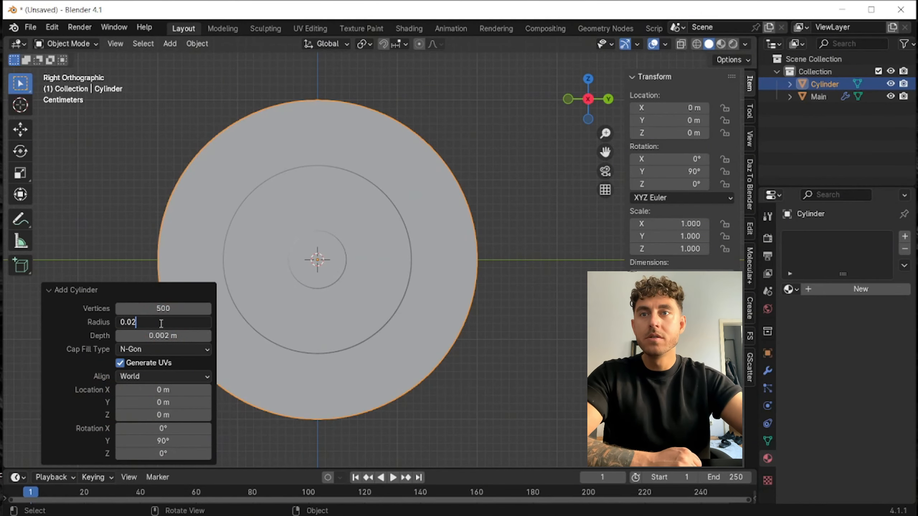
pyautogui.press('Return')
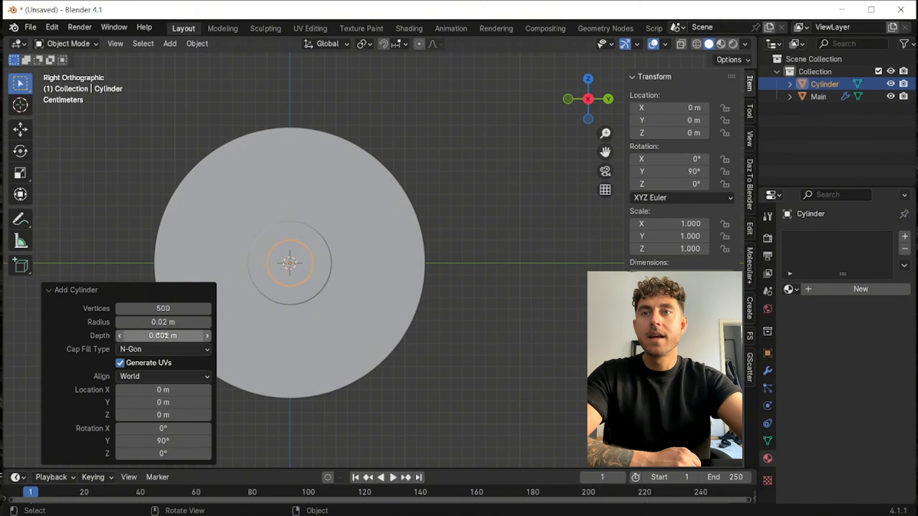
pyautogui.moveTo(165, 336); pyautogui.dragTo(209, 334)
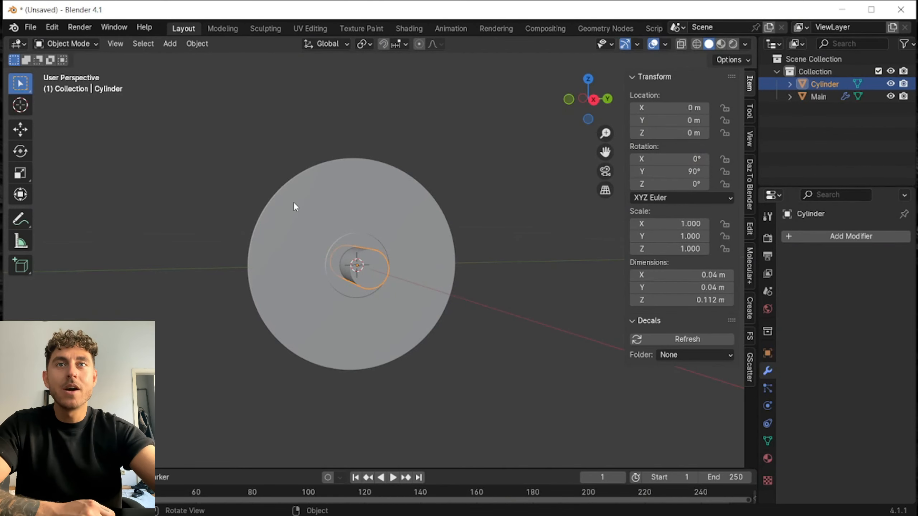
# Add a Boolean modifier below the Bevel on the Main disc.
pyautogui.click(293, 202)
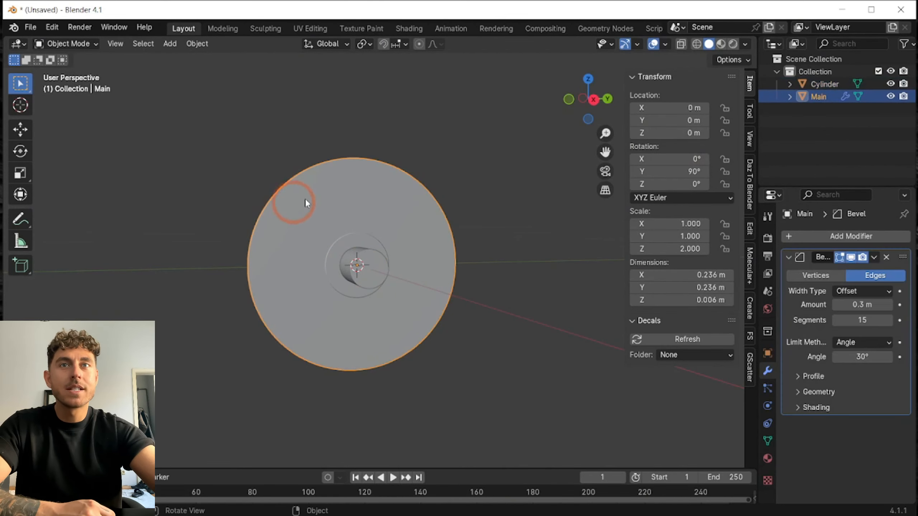
pyautogui.click(807, 258)
pyautogui.click(791, 236)
pyautogui.moveTo(790, 239)
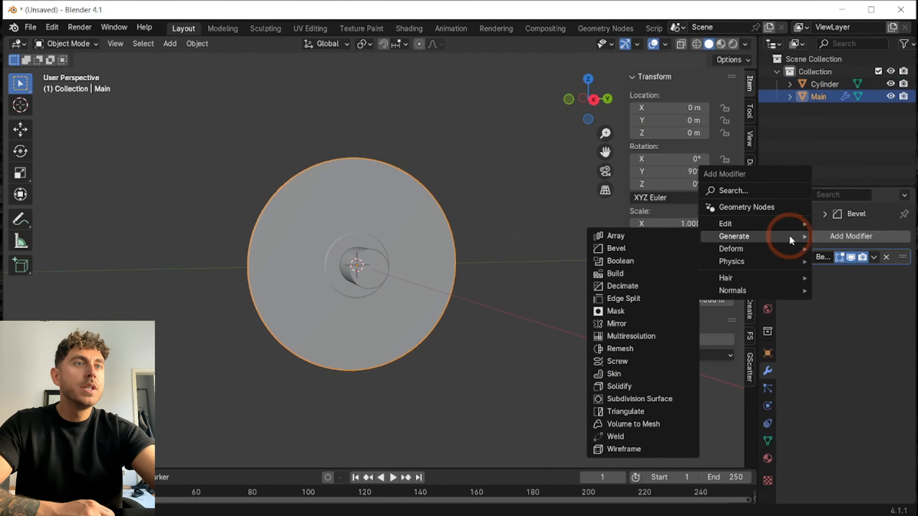
pyautogui.click(634, 261)
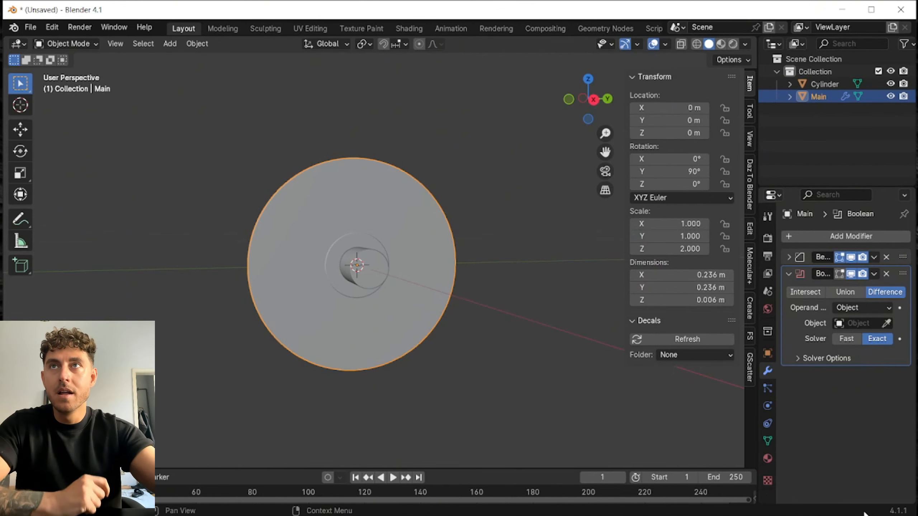
# Check the Bool Tool add-on in the Preferences and close them again.
pyautogui.click(60, 27)
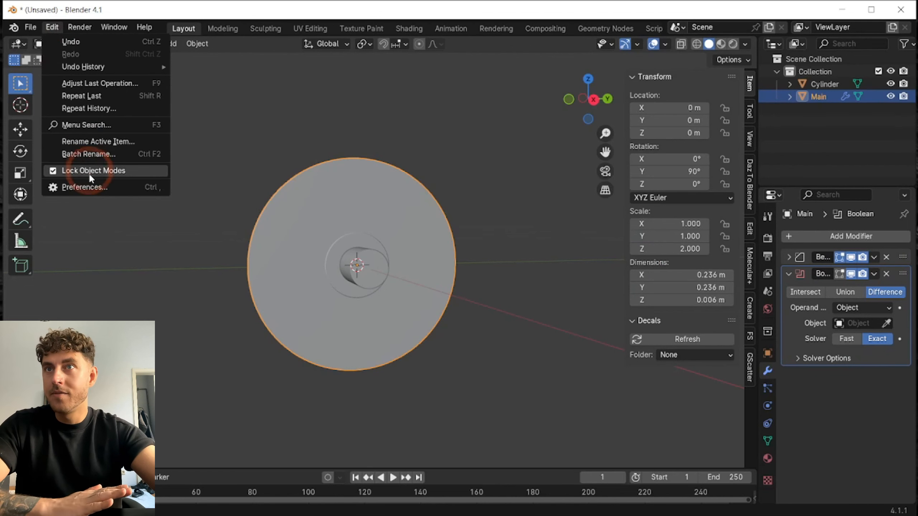
pyautogui.click(87, 185)
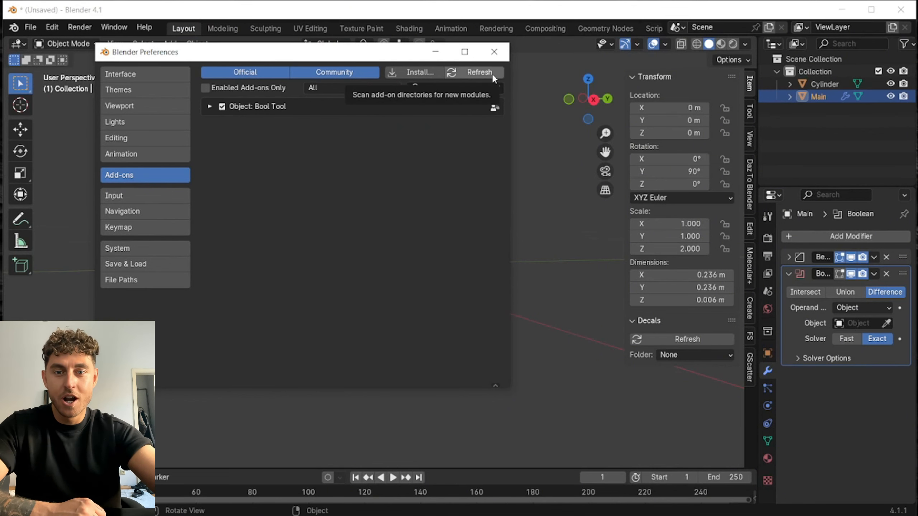
pyautogui.click(494, 52)
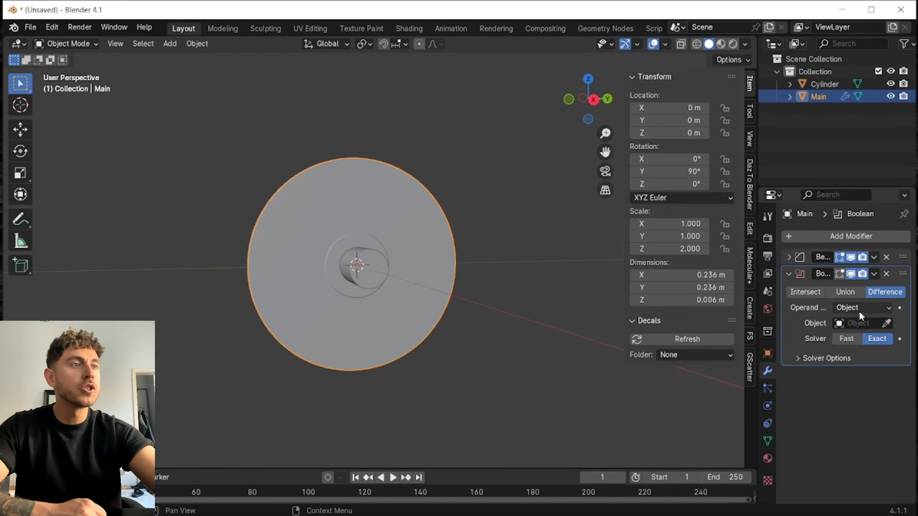
# Pick the small cylinder as the Boolean's Difference object and hide that cylinder from the viewport and renders.
pyautogui.click(886, 323)
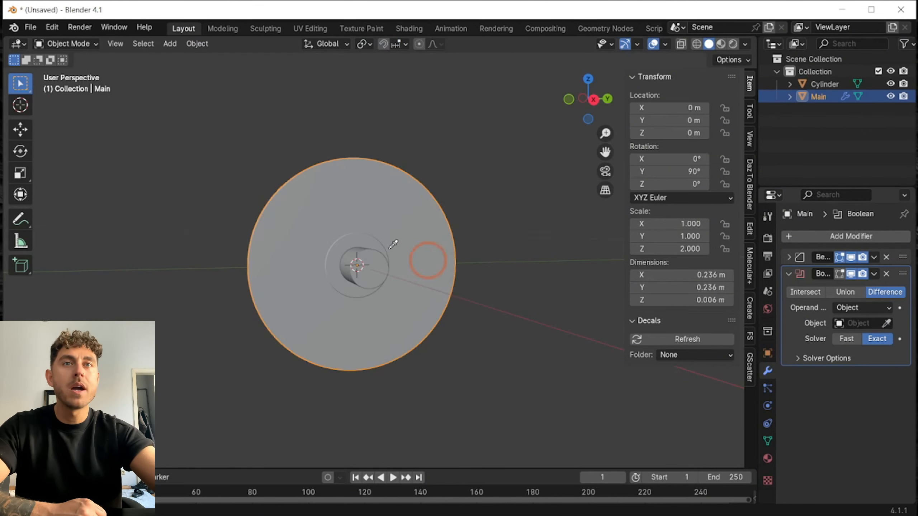
pyautogui.click(380, 271)
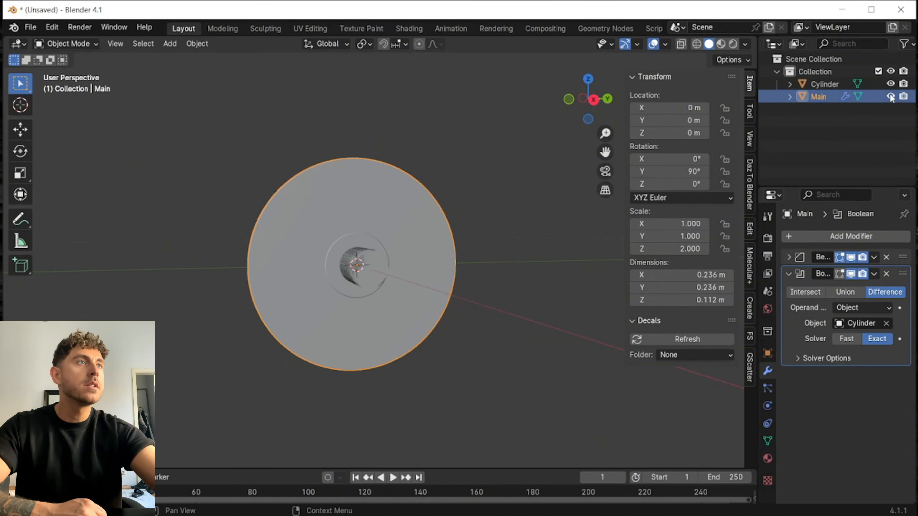
pyautogui.click(891, 84)
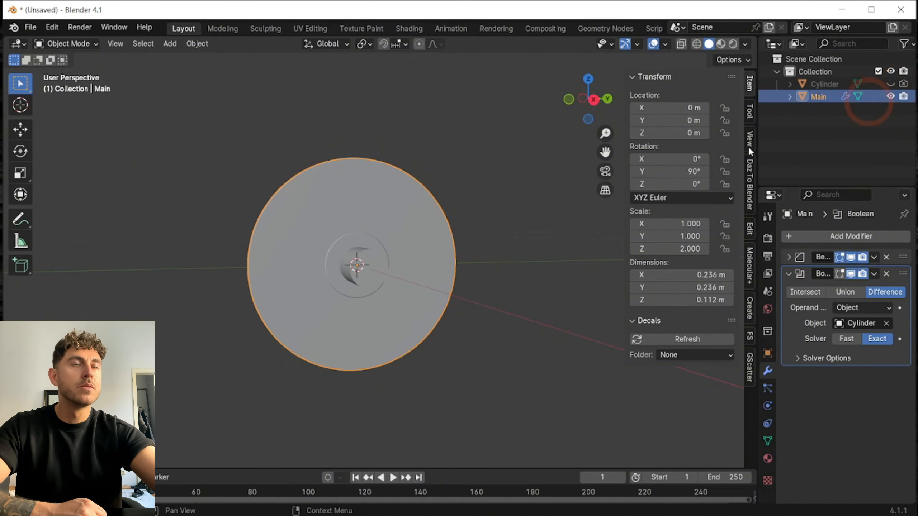
# Switch the Main disc's Boolean solver to Fast and inspect the centre hole.
pyautogui.scroll(2, 374, 264)
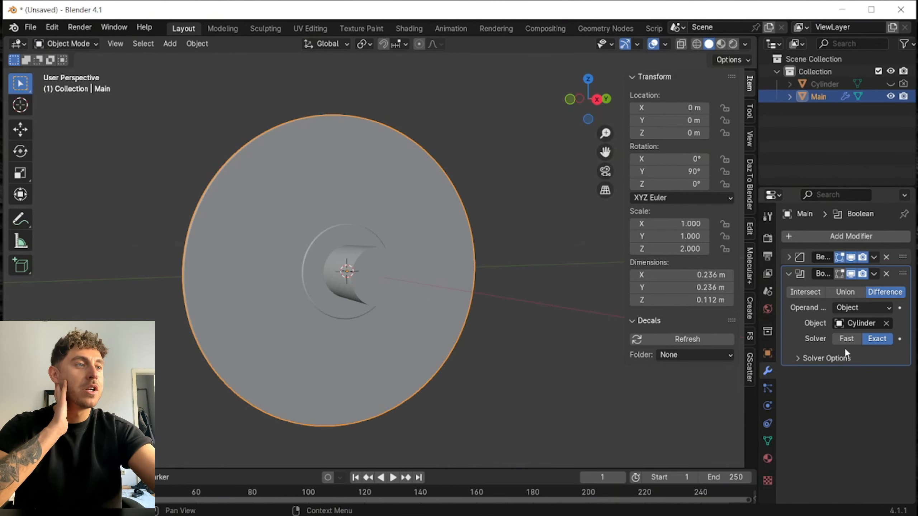
pyautogui.click(813, 348)
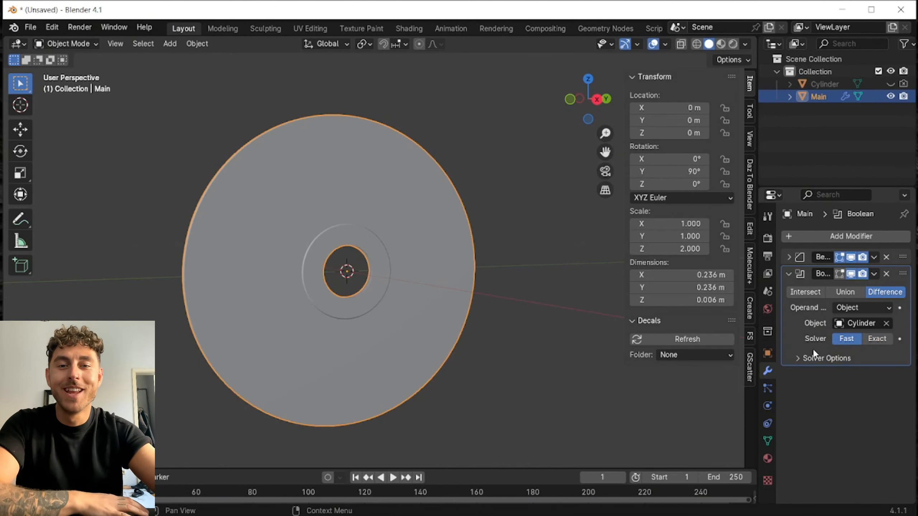
pyautogui.moveTo(589, 86); pyautogui.dragTo(594, 93)
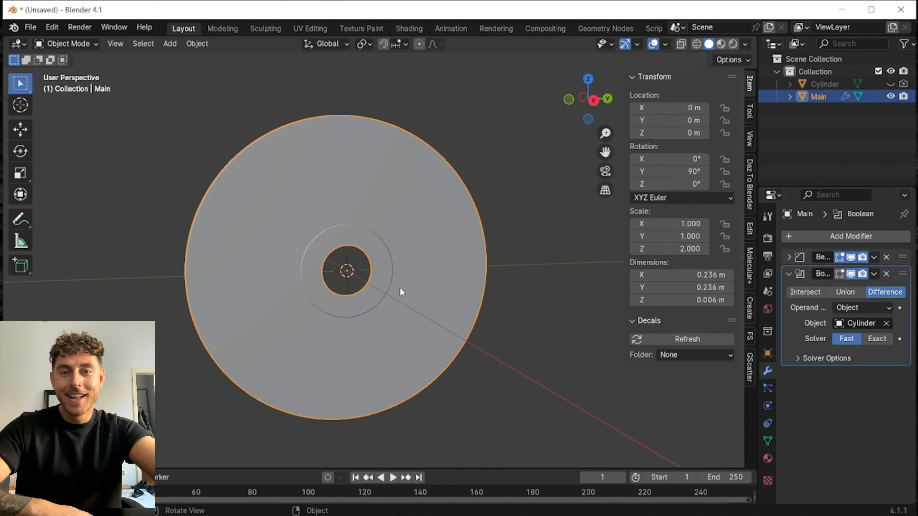
pyautogui.scroll(-1, 400, 291)
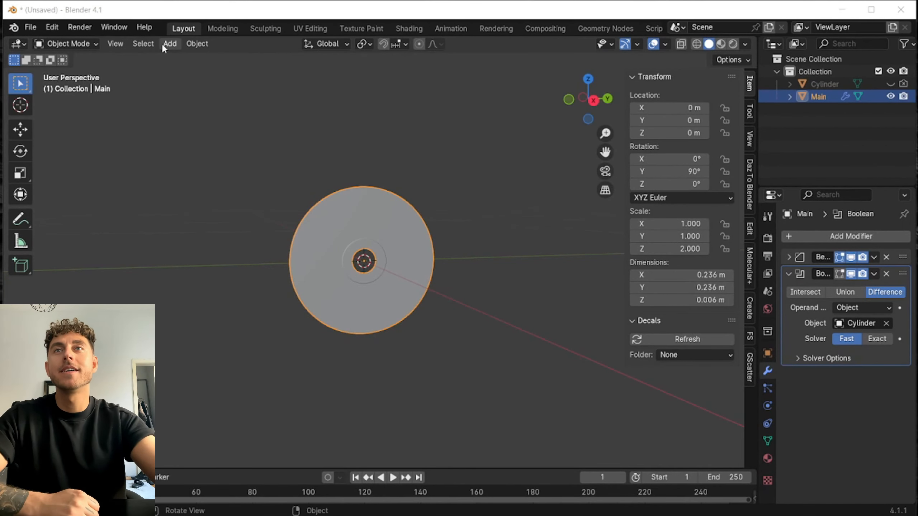
# Add a camera and look through it, placed at 0.45, -0.18, -0.12 m with rotation 104°, 0°, 68°.
pyautogui.click(169, 44)
pyautogui.click(204, 243)
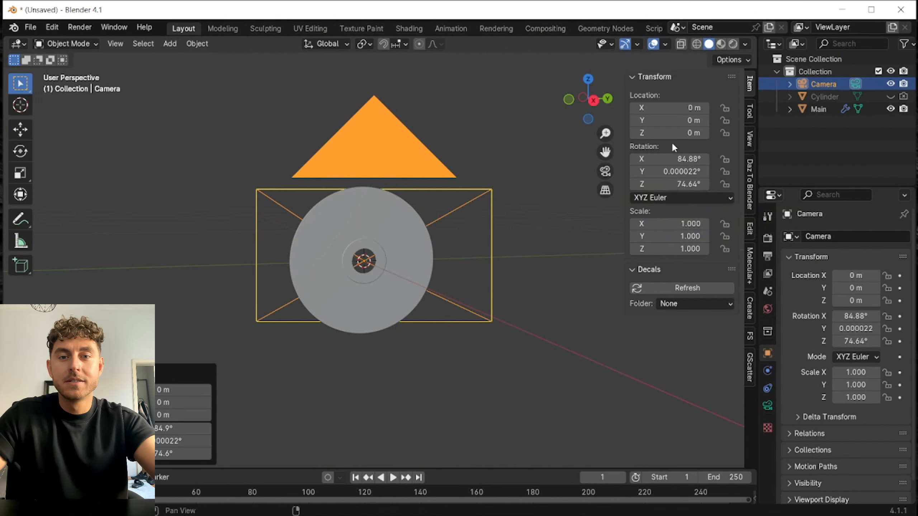
pyautogui.press('ctrl+alt+KP_0')
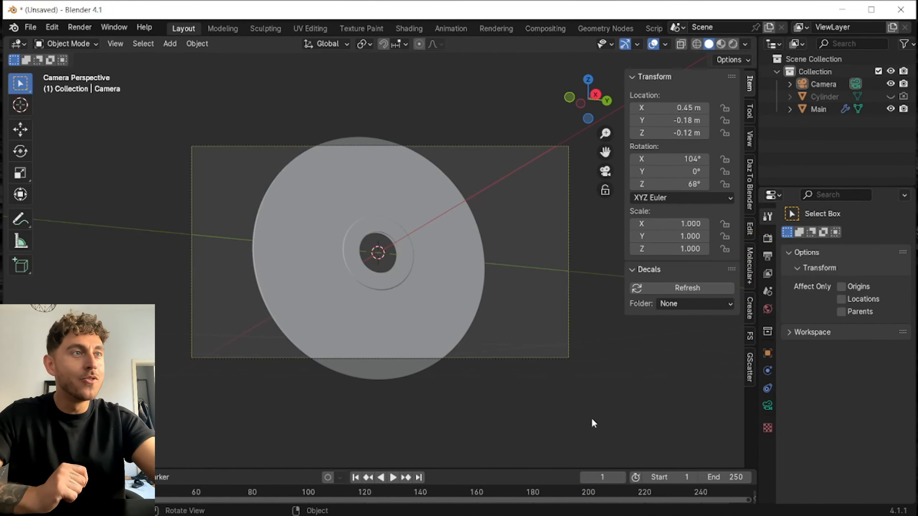
# Set the output resolution to 1080 px in X and 1350 px in Y.
pyautogui.click(768, 257)
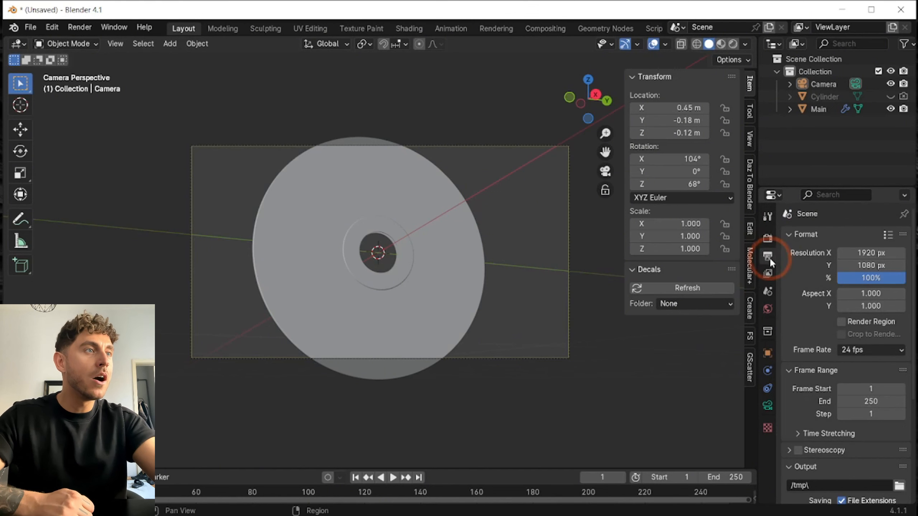
pyautogui.click(881, 250)
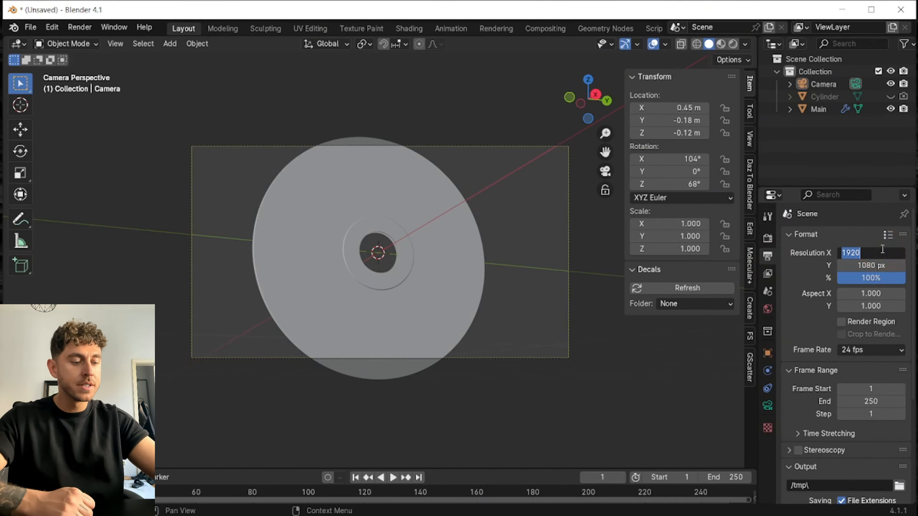
pyautogui.write('1080')
pyautogui.press('Return')
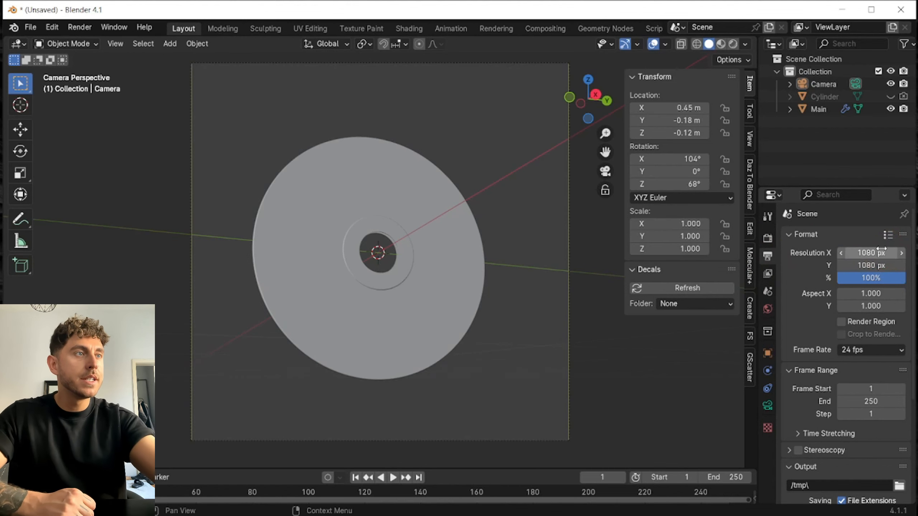
pyautogui.click(871, 267)
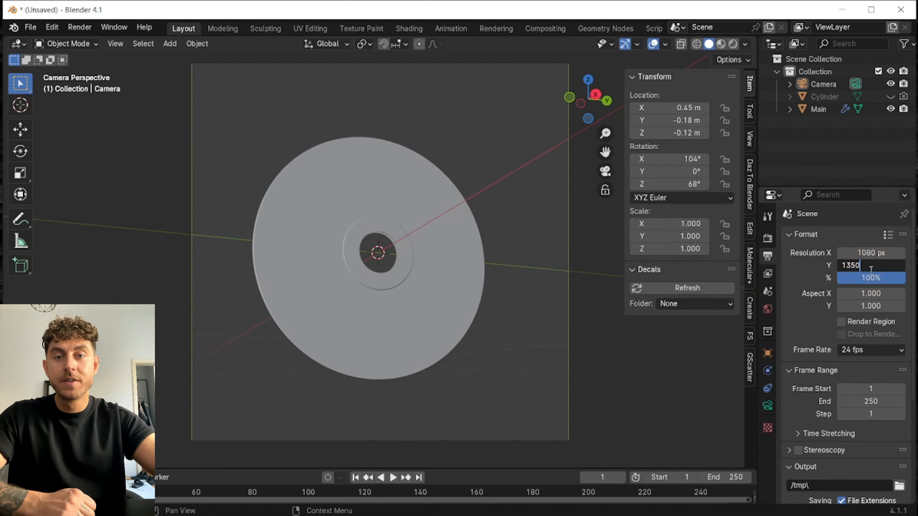
pyautogui.press('Return')
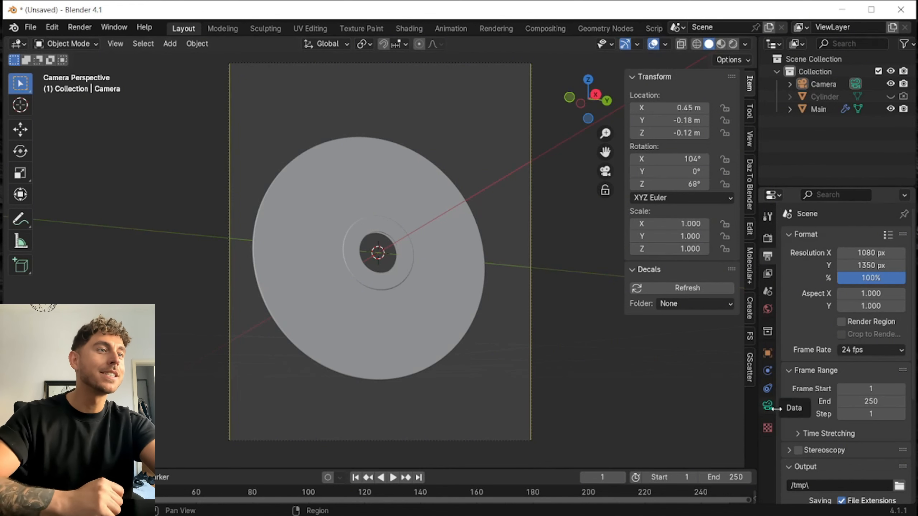
# Switch the render engine to Cycles and set Max Samples to 50 for both viewport and render.
pyautogui.click(767, 237)
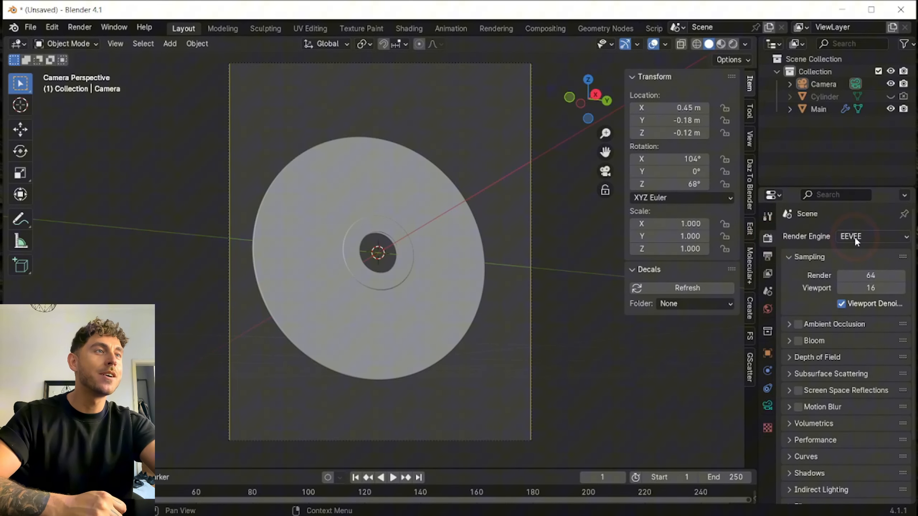
pyautogui.click(867, 236)
pyautogui.click(853, 277)
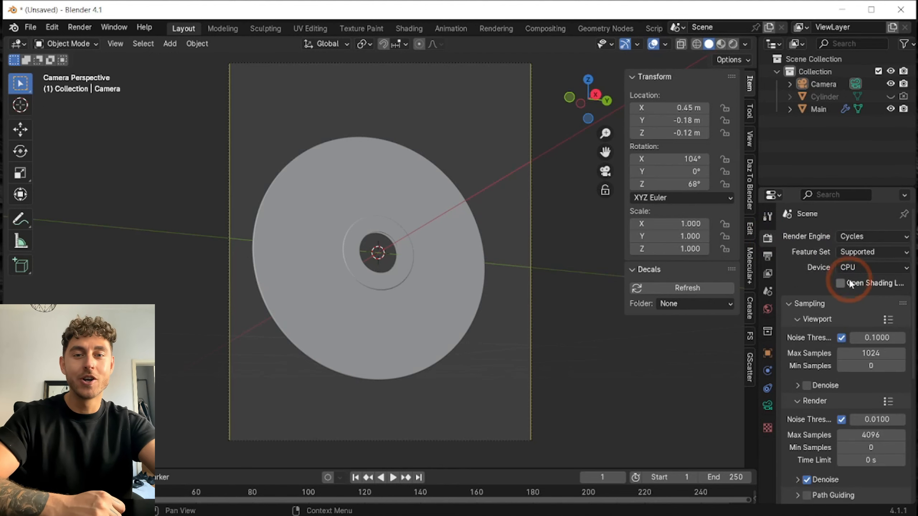
pyautogui.click(871, 353)
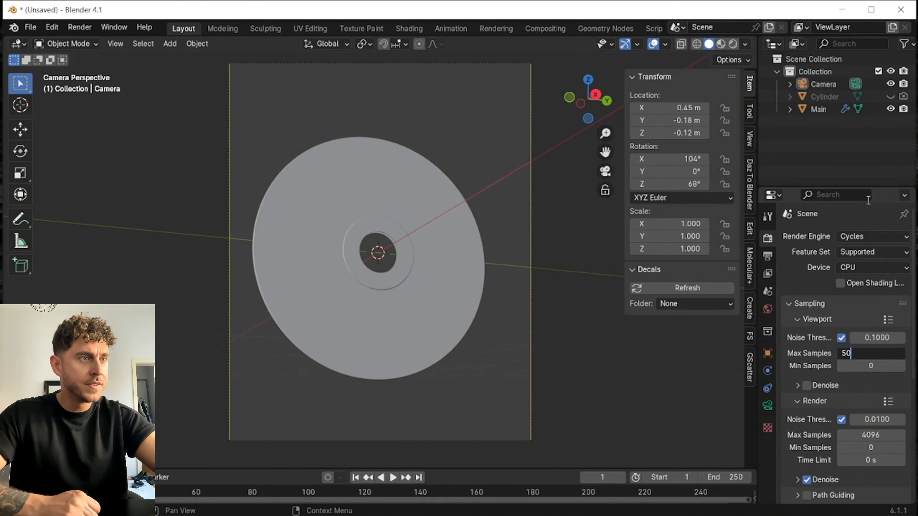
pyautogui.press('Return')
pyautogui.click(862, 434)
pyautogui.write('5')
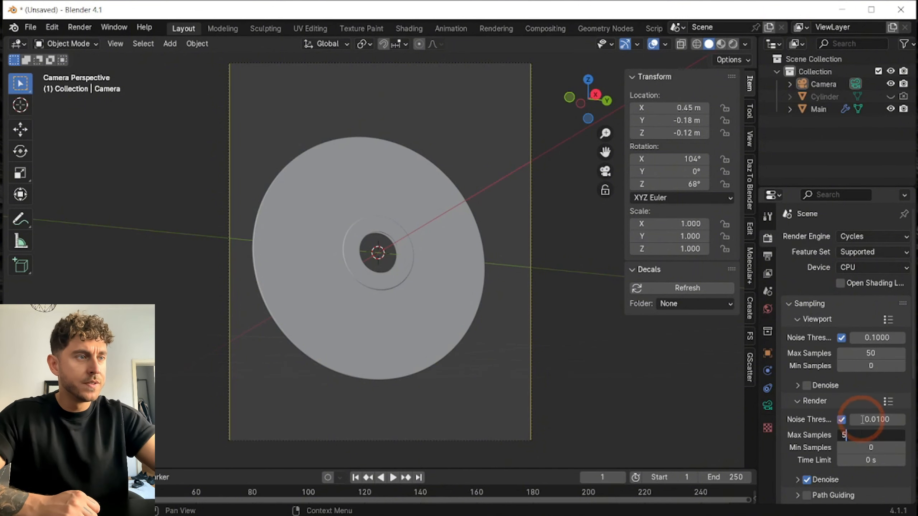
pyautogui.write('0')
pyautogui.press('Return')
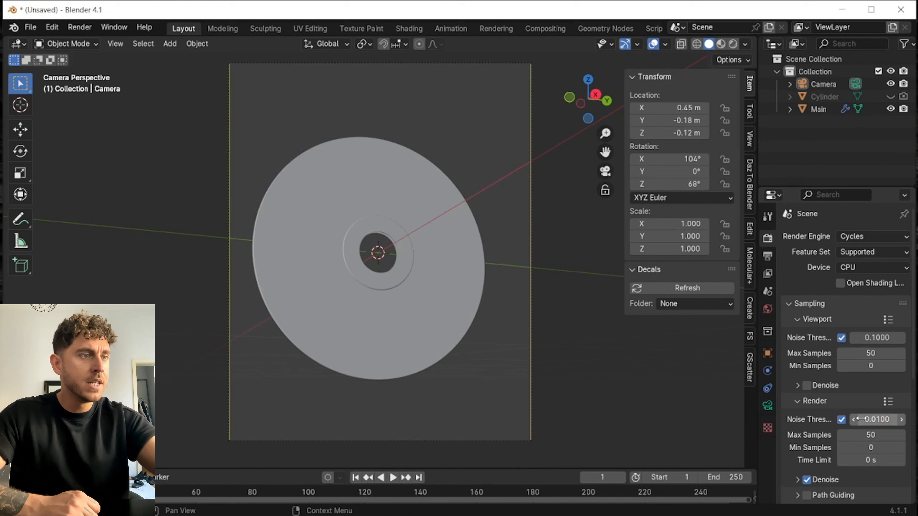
# Preview the disc in Rendered shading and split the viewport to add a Shader Editor showing the World nodes.
pyautogui.click(733, 44)
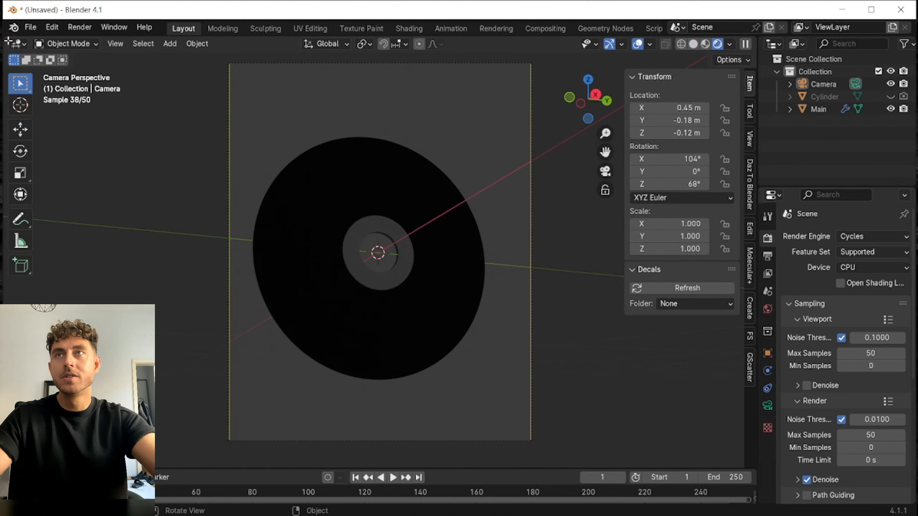
pyautogui.moveTo(7, 41); pyautogui.dragTo(459, 58)
pyautogui.click(485, 43)
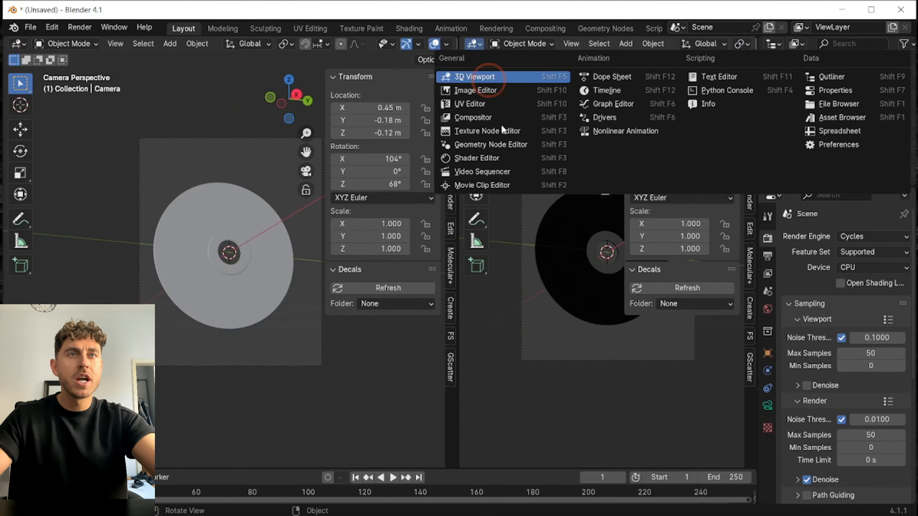
pyautogui.click(494, 157)
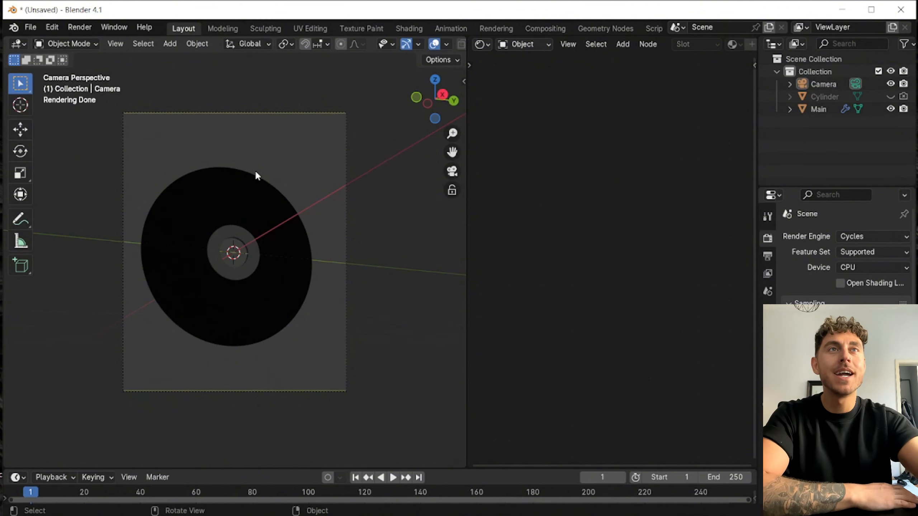
pyautogui.click(542, 43)
pyautogui.click(538, 88)
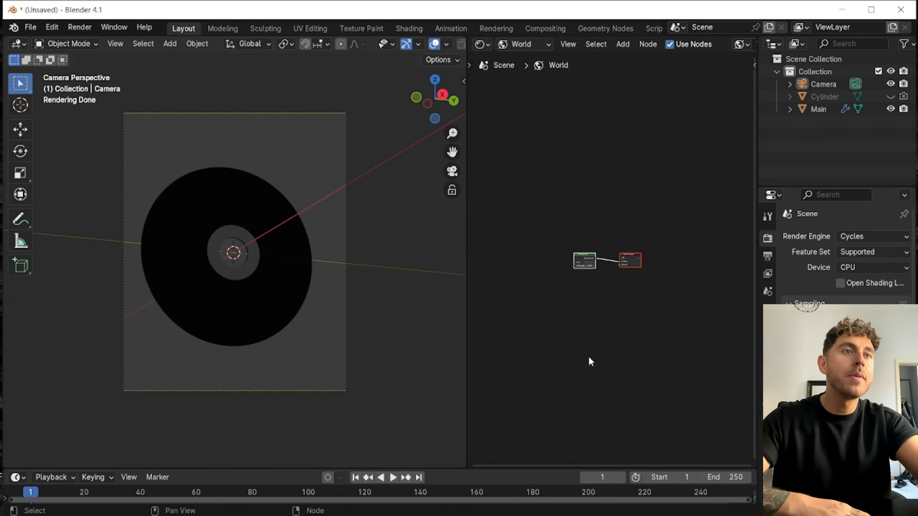
# Add an Environment Texture node and connect its Color output to the world Background's Color input.
pyautogui.scroll(5, 578, 380)
pyautogui.moveTo(578, 381); pyautogui.dragTo(676, 332, button='middle')
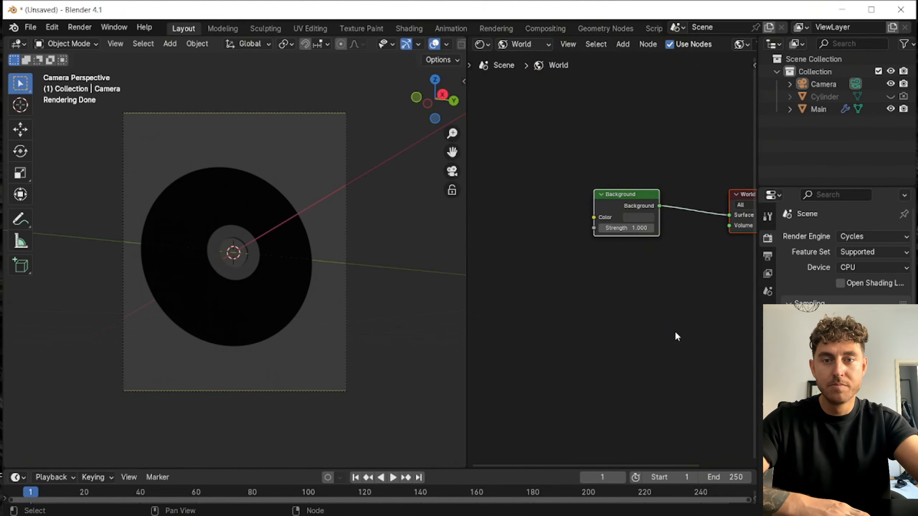
pyautogui.moveTo(588, 241); pyautogui.dragTo(628, 237, button='middle')
pyautogui.moveTo(632, 213); pyautogui.dragTo(587, 217)
pyautogui.write('envior')
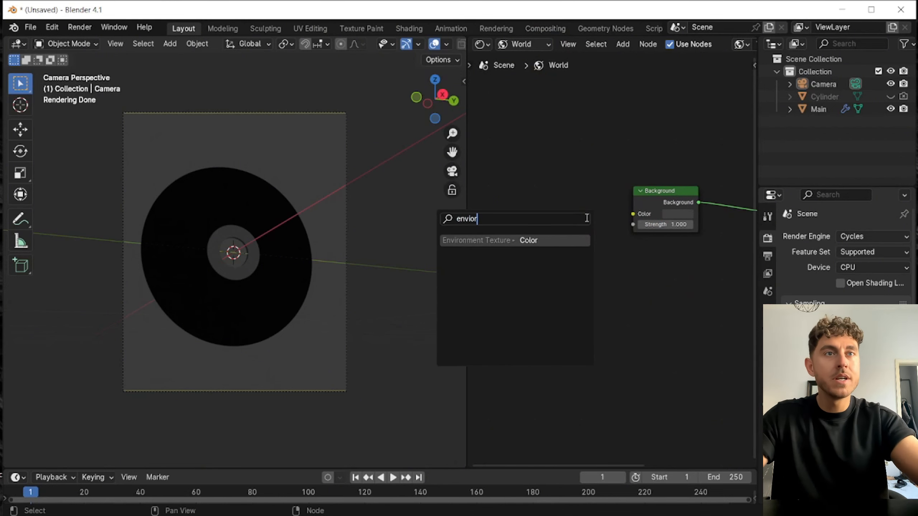
pyautogui.press('Return')
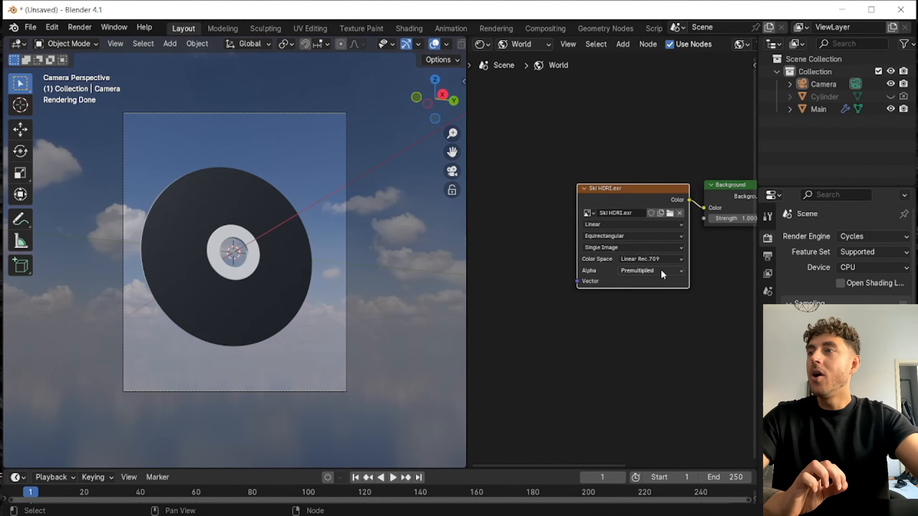
# Feed the environment texture's Vector input from a new Mapping node, driven by a Texture Coordinate node's Generated output.
pyautogui.moveTo(578, 281); pyautogui.dragTo(525, 279)
pyautogui.write('map')
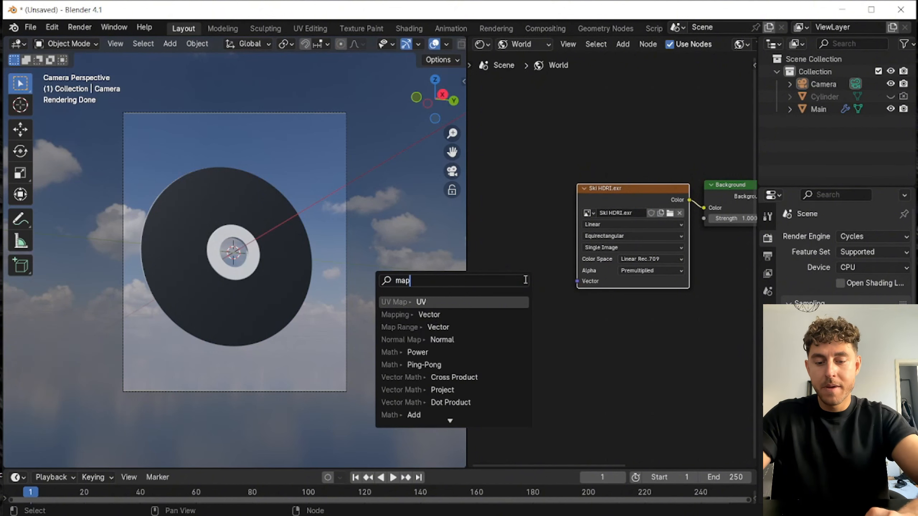
pyautogui.write('ping')
pyautogui.press('Return')
pyautogui.moveTo(566, 237); pyautogui.dragTo(524, 240)
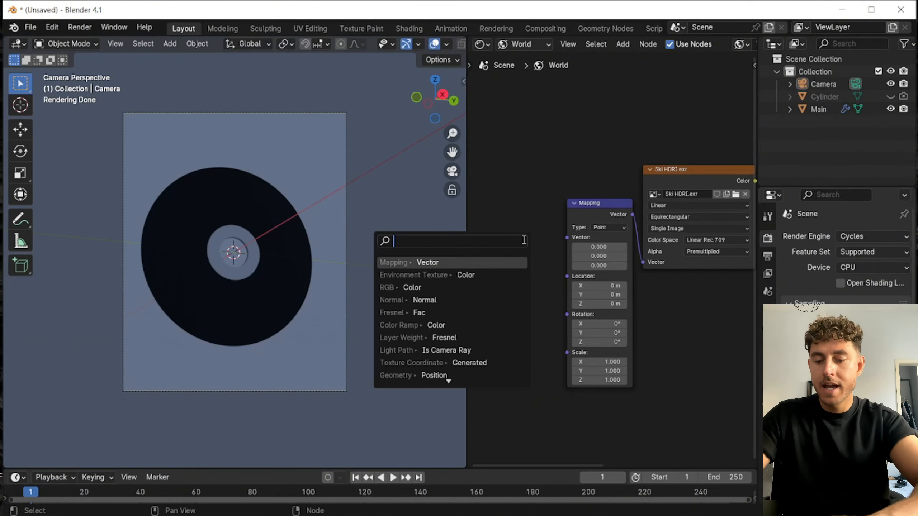
pyautogui.write('textur')
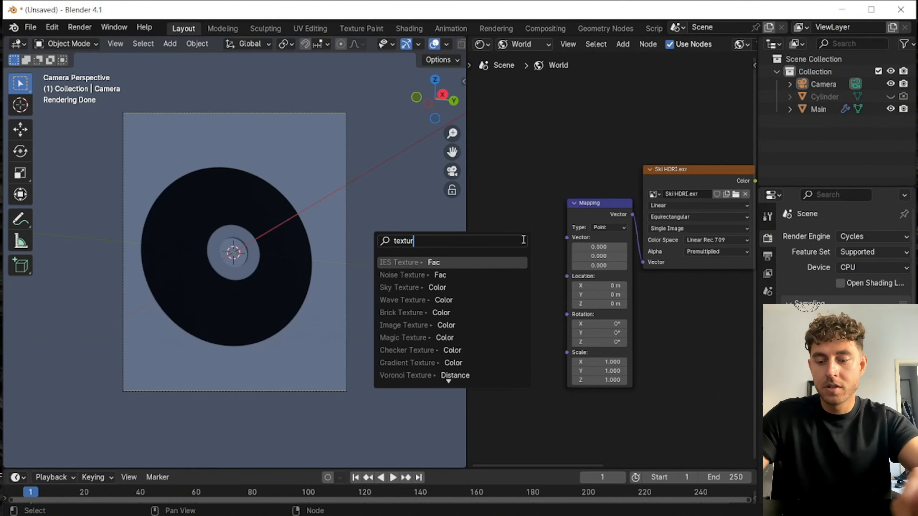
pyautogui.write('e coor')
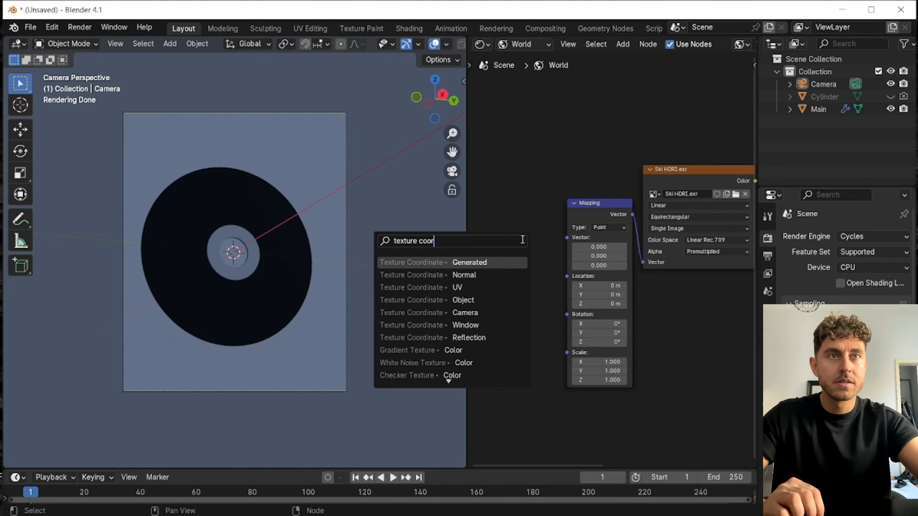
pyautogui.press('Return')
pyautogui.click(515, 257)
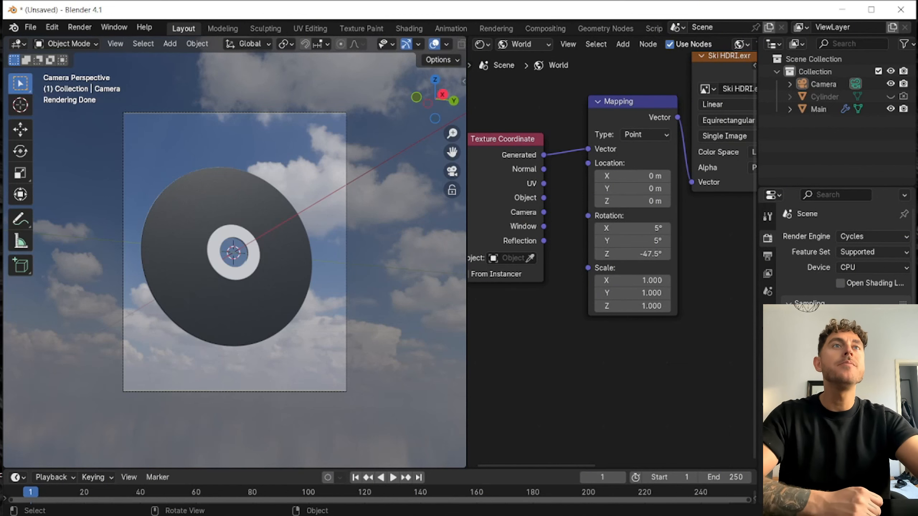
# Switch the Shader Editor to Object shaders, select the disc and show its material settings with its other face in view.
pyautogui.click(506, 46)
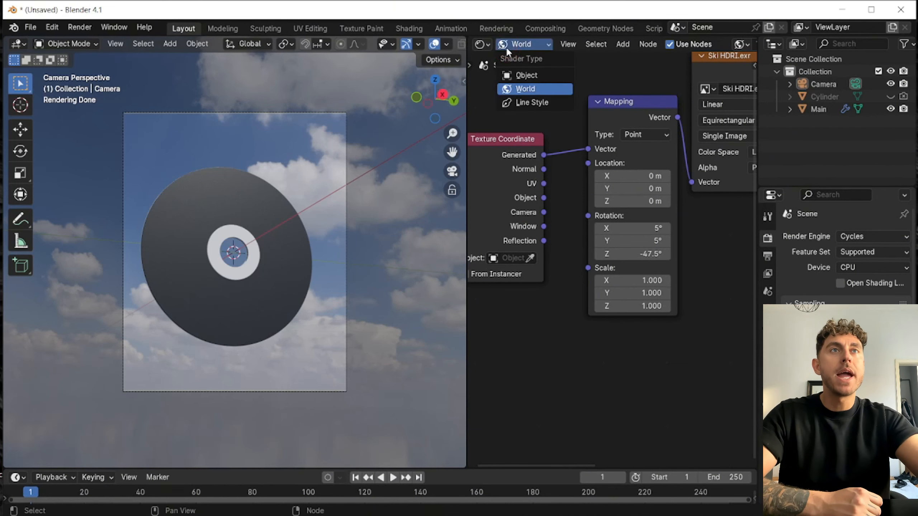
pyautogui.click(521, 79)
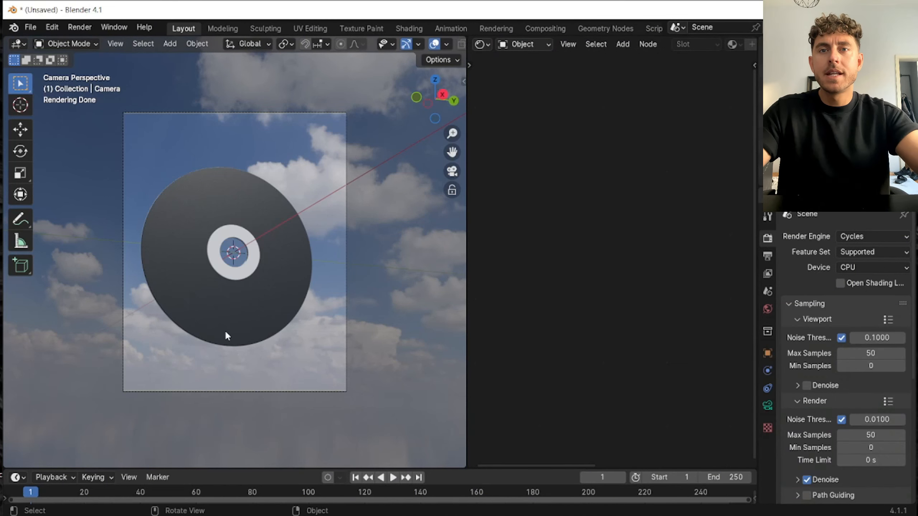
pyautogui.click(225, 330)
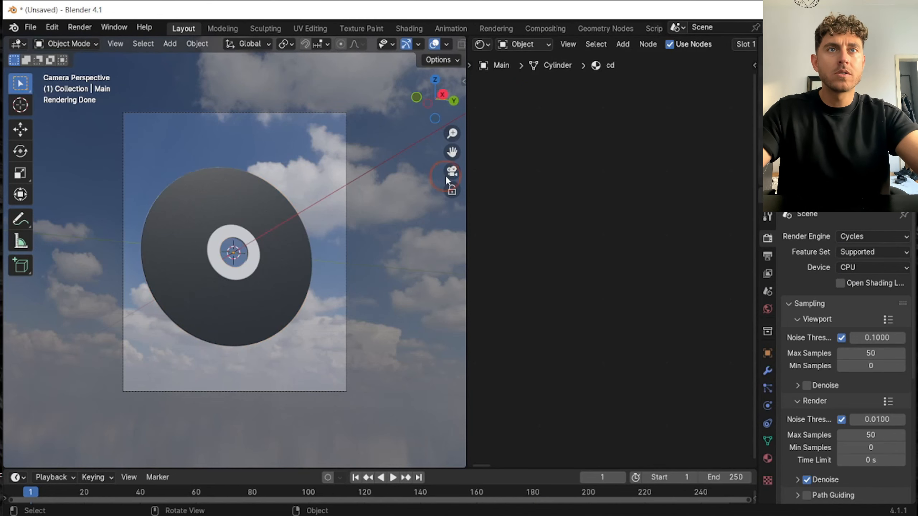
pyautogui.moveTo(434, 102); pyautogui.dragTo(301, 299)
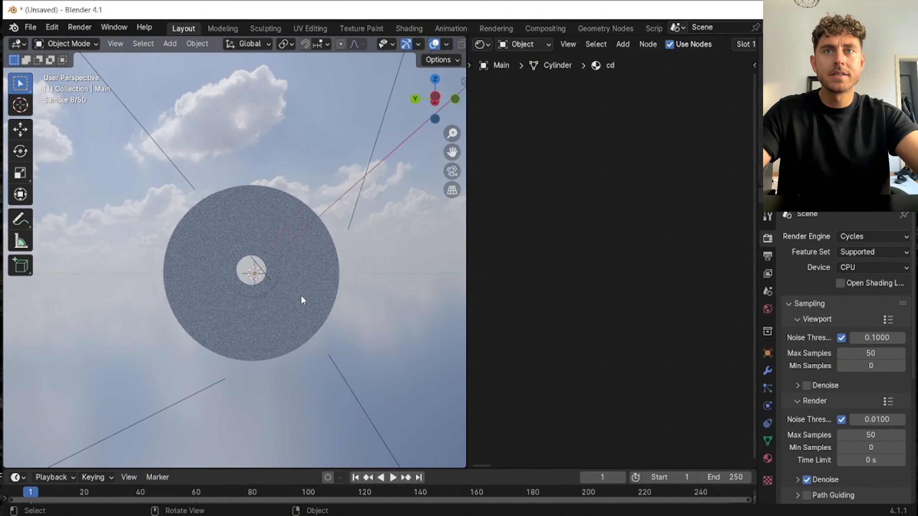
pyautogui.click(768, 458)
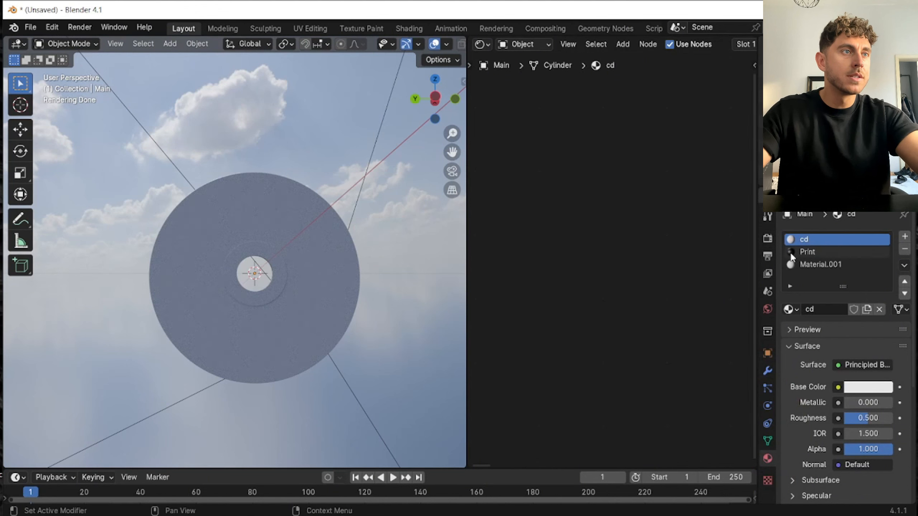
# Set the cd material's Principled BSDF to Metallic 1.000 and Roughness 0.2.
pyautogui.click(590, 256)
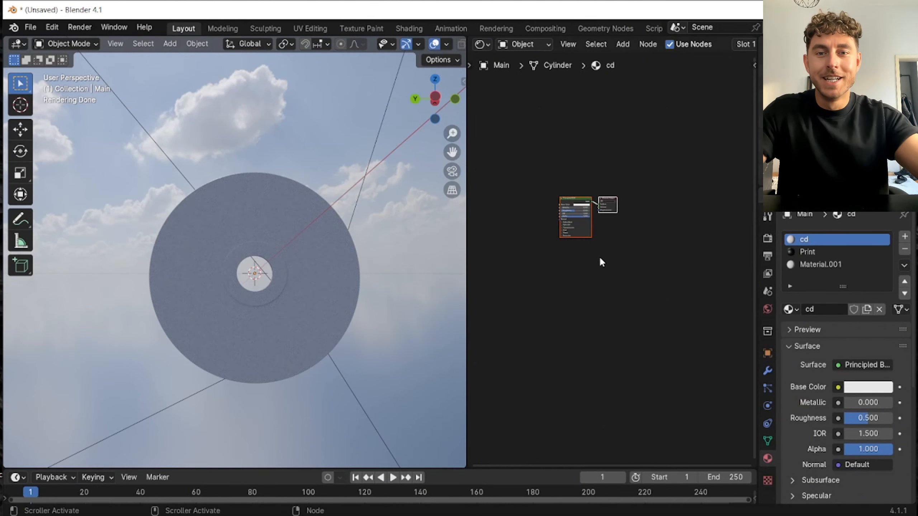
pyautogui.scroll(5, 602, 258)
pyautogui.moveTo(603, 258); pyautogui.dragTo(704, 365, button='middle')
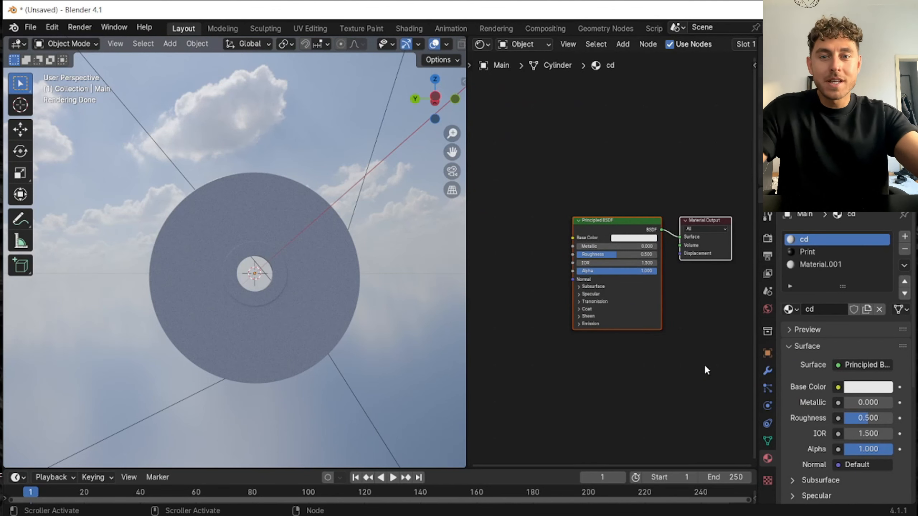
pyautogui.moveTo(603, 247); pyautogui.dragTo(656, 245)
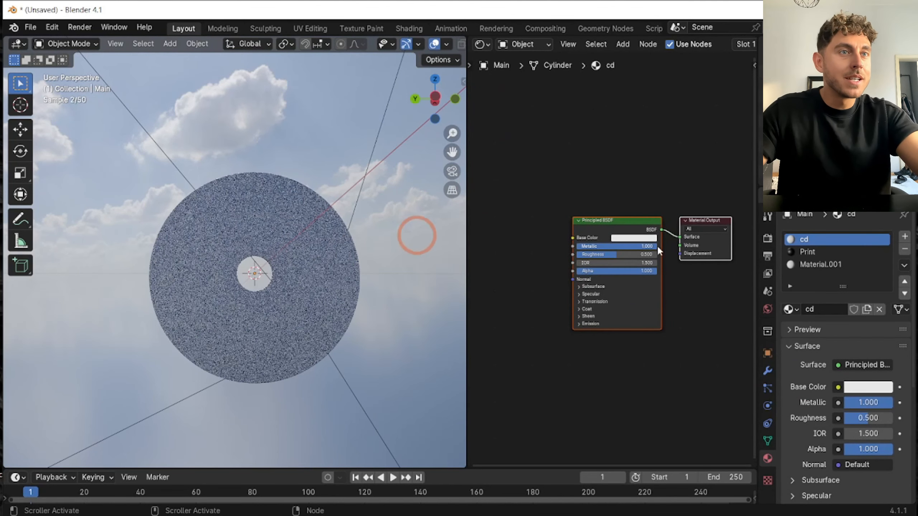
pyautogui.scroll(3, 540, 344)
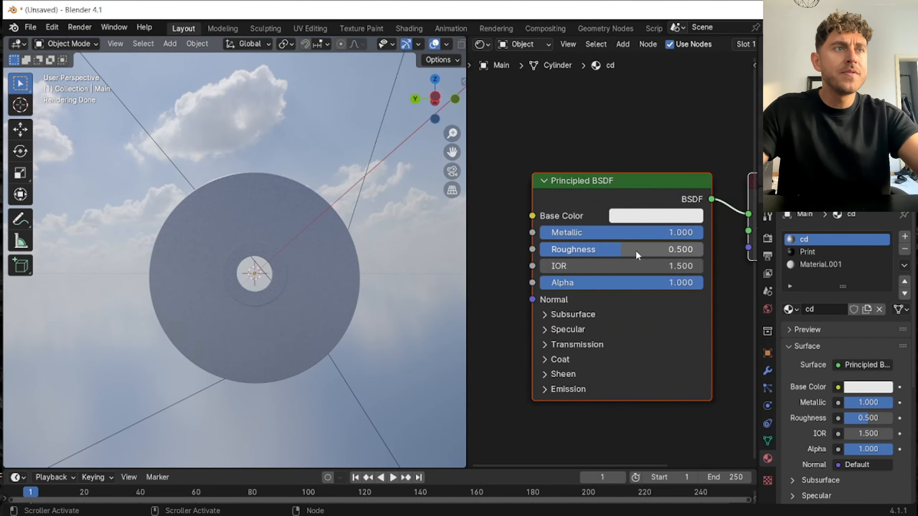
pyautogui.doubleClick(636, 250)
pyautogui.write('0.2')
pyautogui.press('Return')
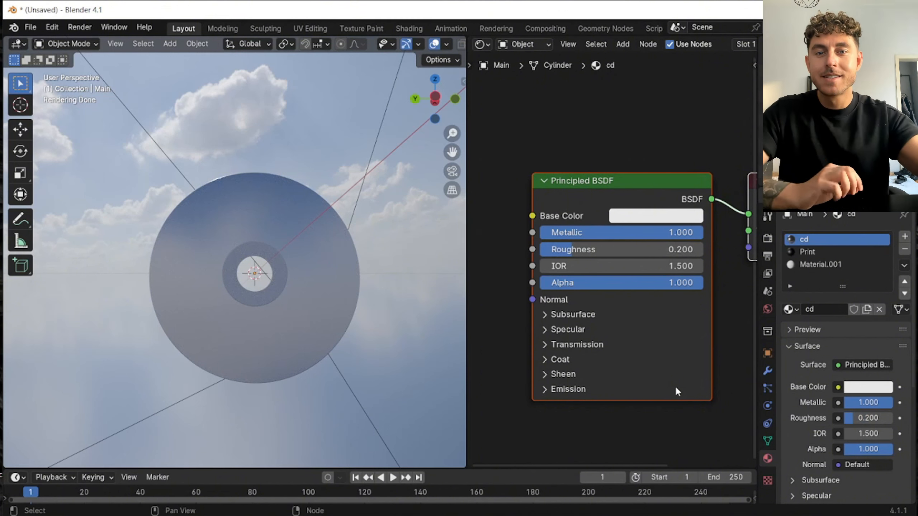
# Add a Tangent node and connect its output to the Base Color of the cd material's Principled BSDF.
pyautogui.moveTo(656, 413); pyautogui.dragTo(743, 401, button='middle')
pyautogui.moveTo(610, 206); pyautogui.dragTo(470, 209)
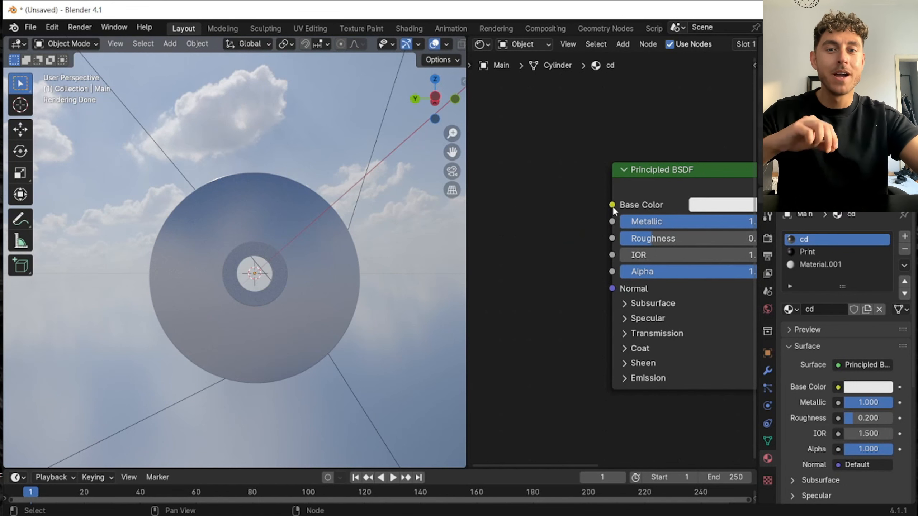
pyautogui.moveTo(613, 206); pyautogui.dragTo(560, 210)
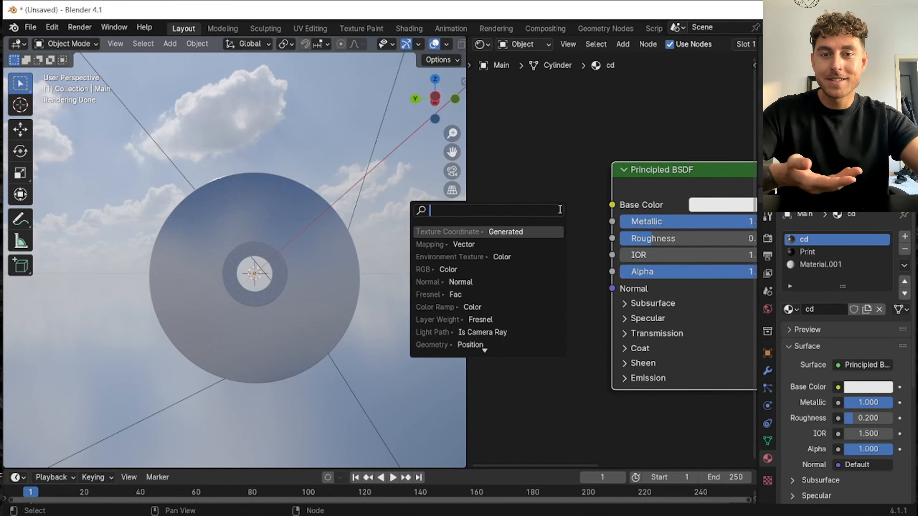
pyautogui.write('tangent')
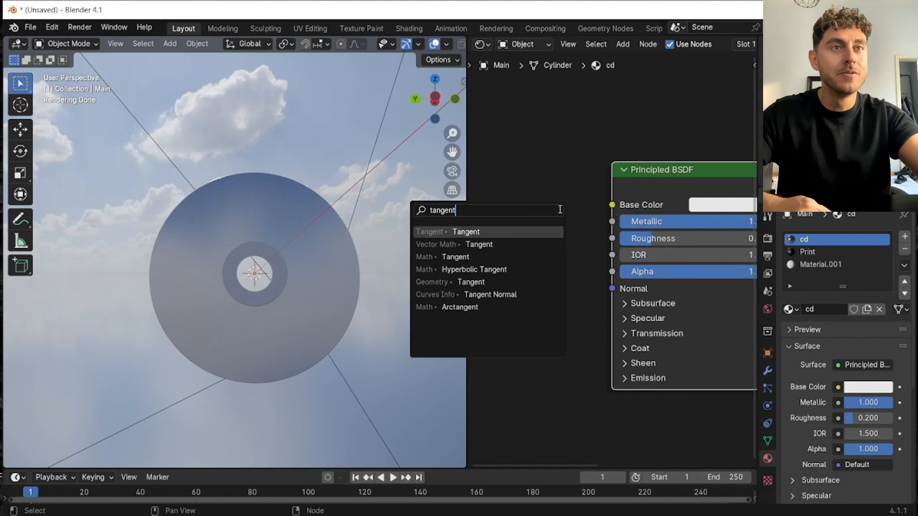
pyautogui.click(470, 231)
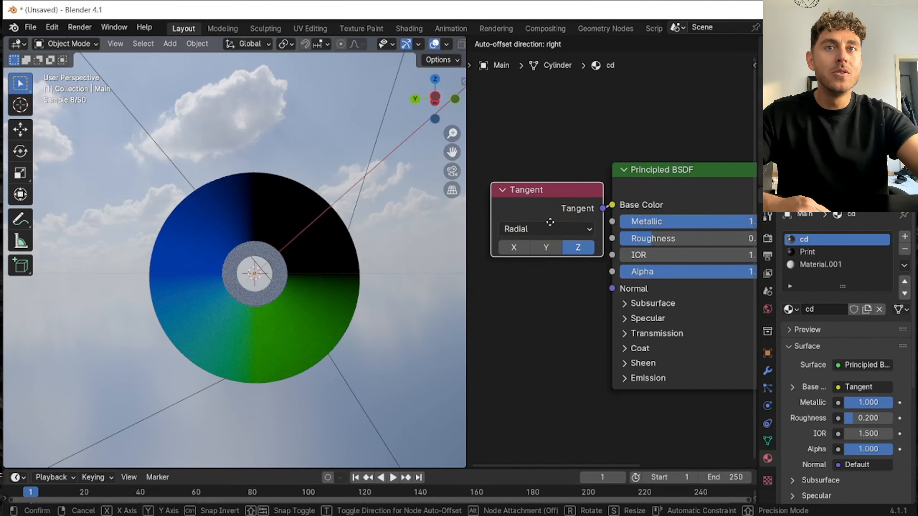
pyautogui.click(511, 235)
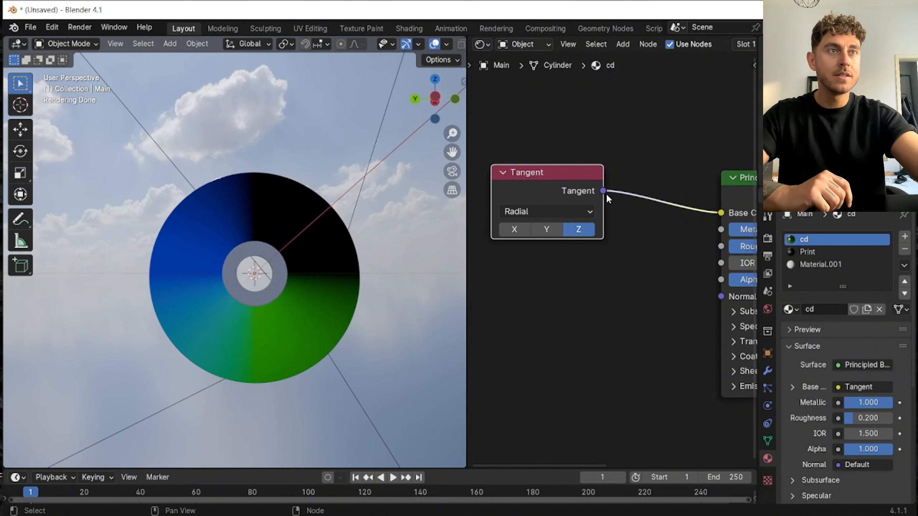
# Add a Vector Math Add node between the Tangent output and the Principled BSDF's Base Color.
pyautogui.moveTo(603, 191); pyautogui.dragTo(653, 300)
pyautogui.write('a')
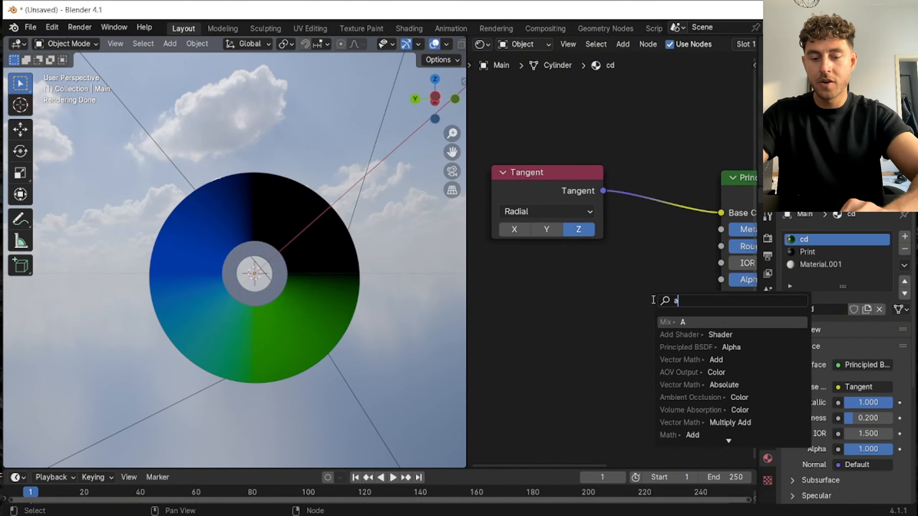
pyautogui.write('dd')
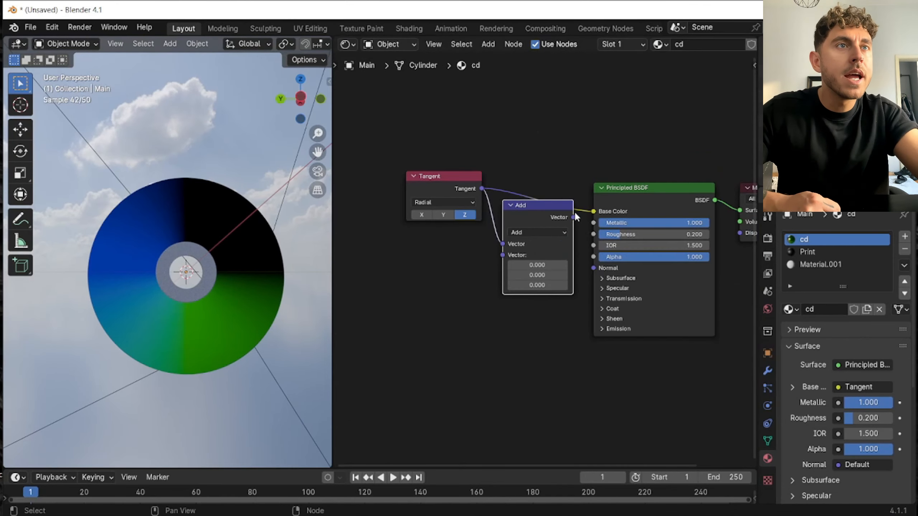
pyautogui.moveTo(574, 216); pyautogui.dragTo(593, 211)
# Add a Geometry node and connect its Incoming output to the second Vector input of the Add node.
pyautogui.scroll(2, 520, 250)
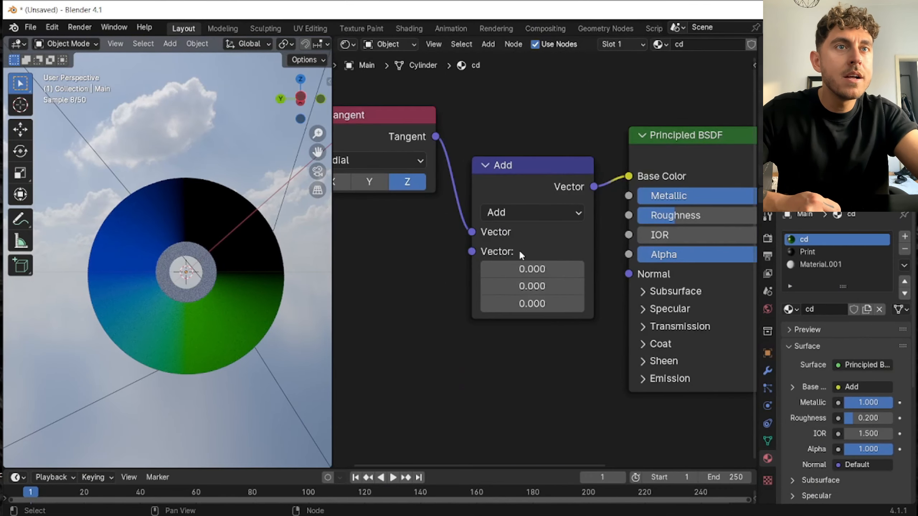
pyautogui.moveTo(481, 260); pyautogui.dragTo(531, 259, button='middle')
pyautogui.moveTo(475, 269); pyautogui.dragTo(466, 271)
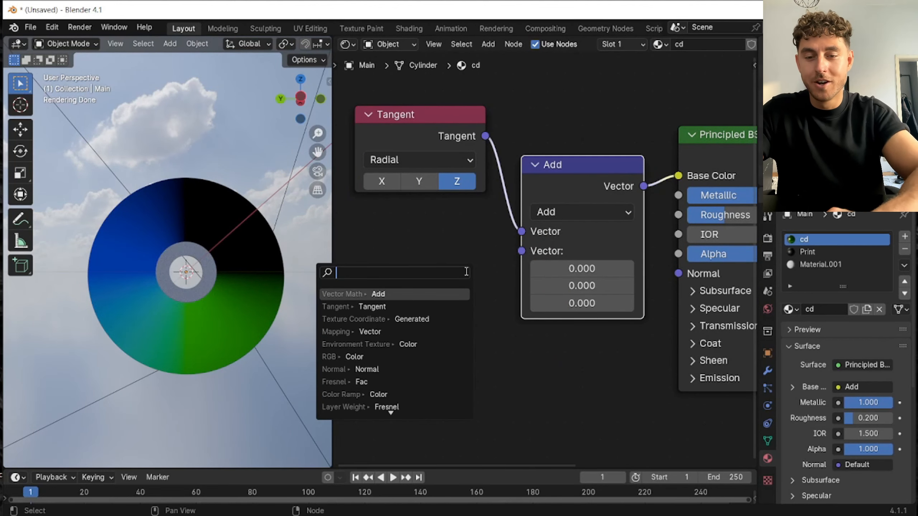
pyautogui.write('pos')
pyautogui.press('Return')
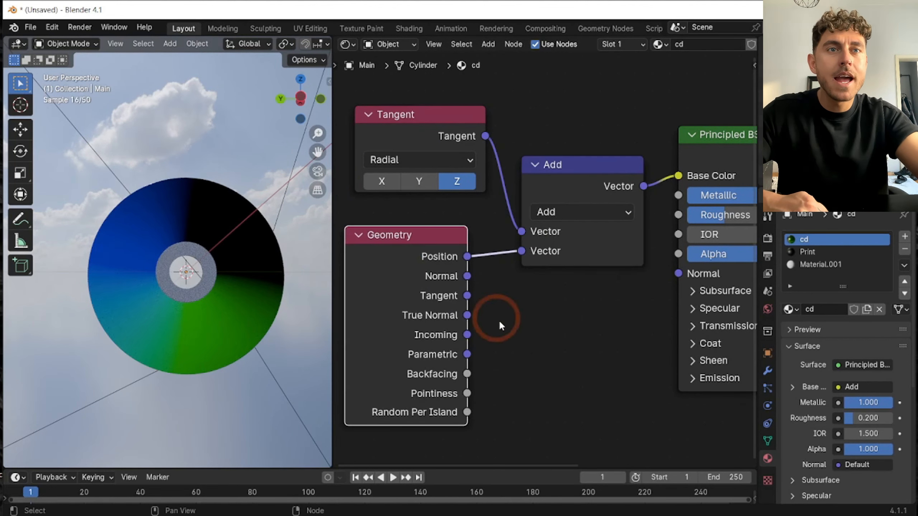
pyautogui.moveTo(467, 335); pyautogui.dragTo(490, 298)
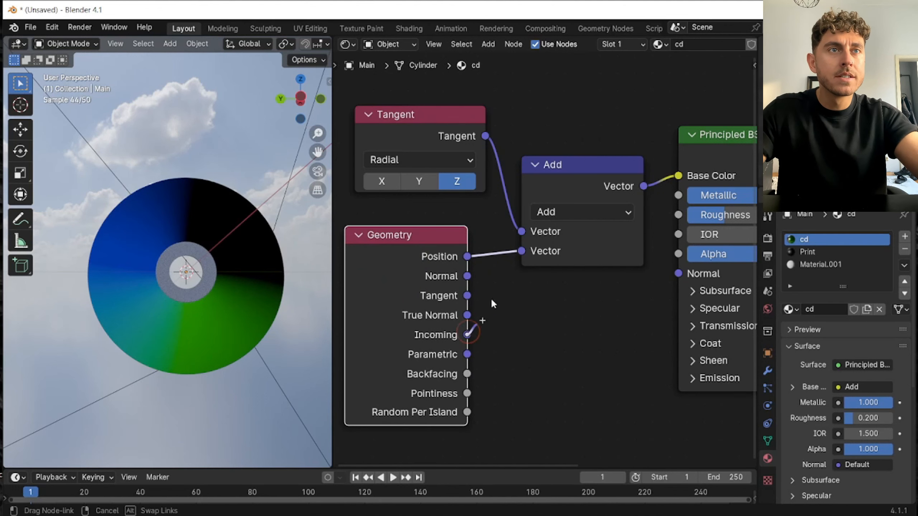
pyautogui.moveTo(508, 256); pyautogui.dragTo(509, 255)
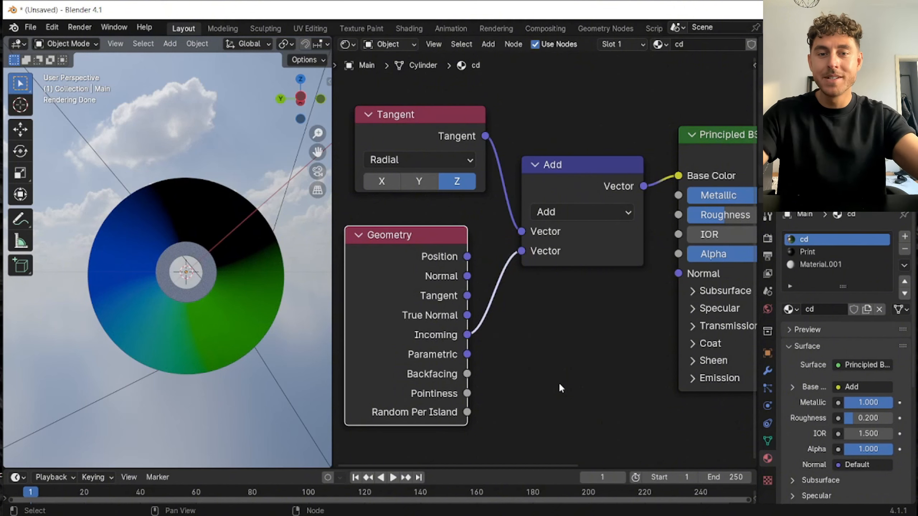
# Make room before the Principled BSDF and add a Hue/Saturation/Value node whose Hue input is fed by the Add node's Vector output.
pyautogui.scroll(-2, 564, 361)
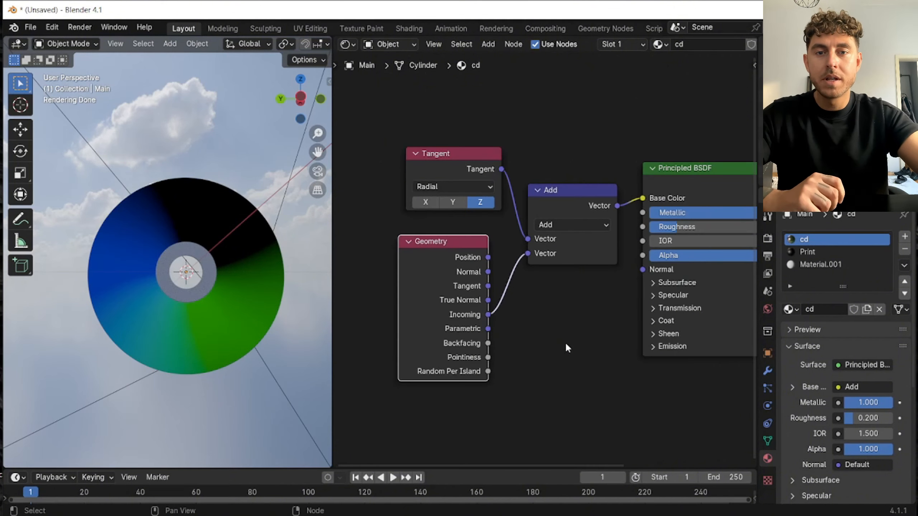
pyautogui.moveTo(564, 345); pyautogui.dragTo(622, 356, button='middle')
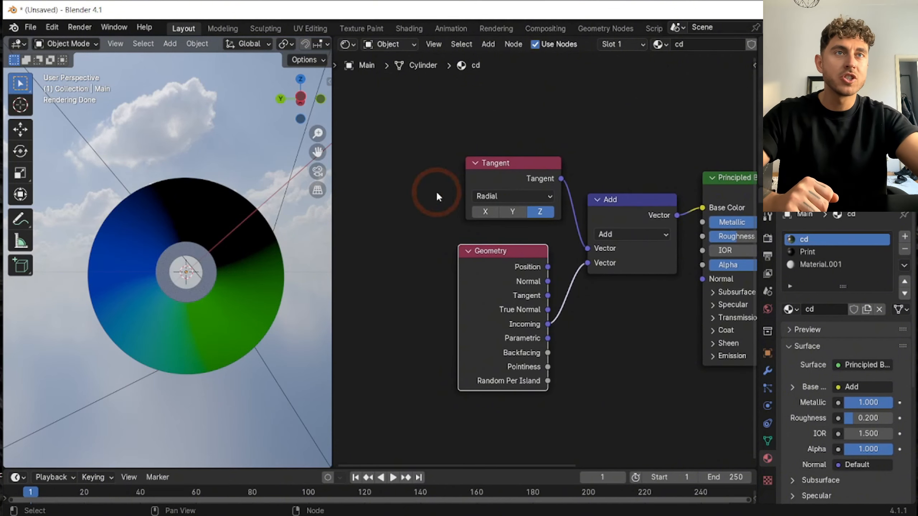
pyautogui.moveTo(407, 123); pyautogui.dragTo(630, 324)
pyautogui.moveTo(609, 203); pyautogui.dragTo(467, 199)
pyautogui.moveTo(539, 206); pyautogui.dragTo(561, 244)
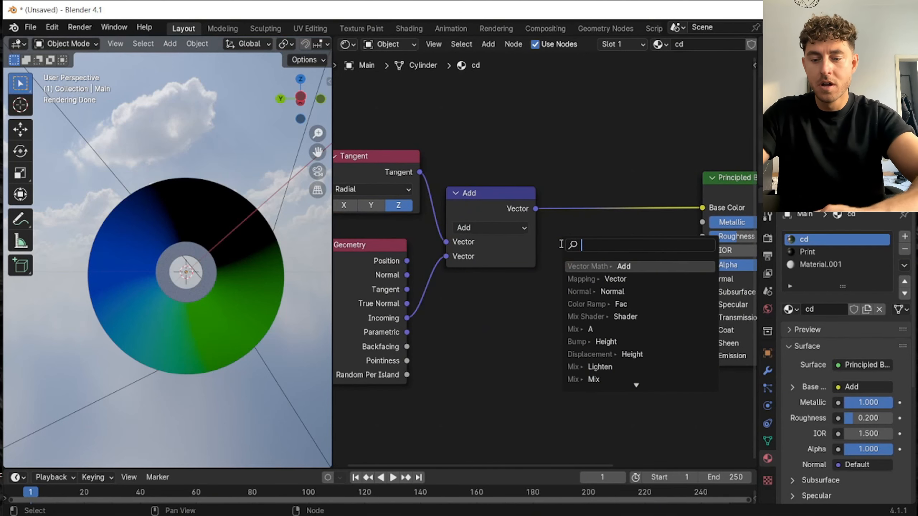
pyautogui.write('hue')
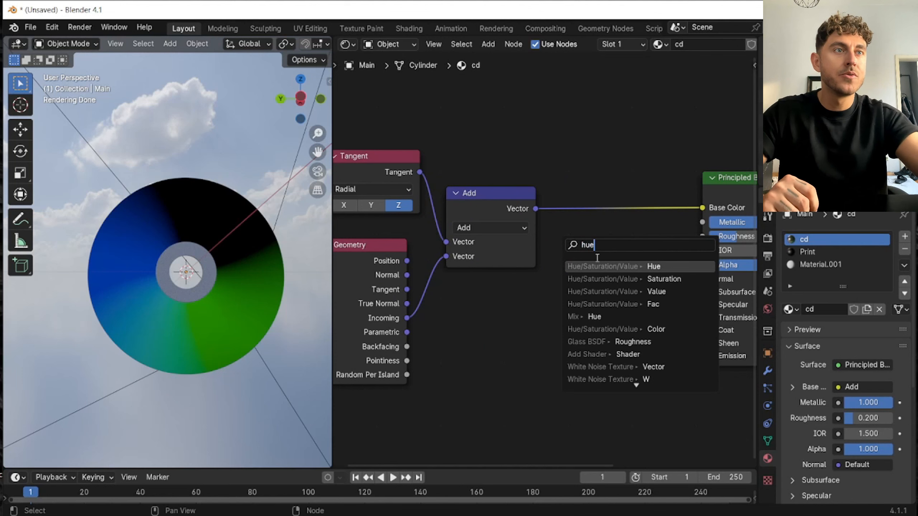
pyautogui.press('Return')
pyautogui.click(593, 252)
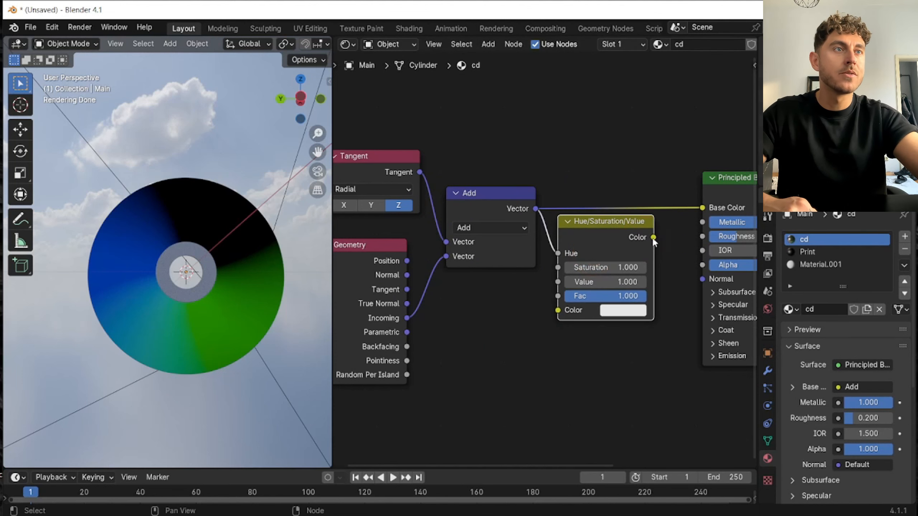
# Connect the Hue/Saturation/Value node's Color output to Base Color and place the node between the Add node and the Principled BSDF.
pyautogui.moveTo(654, 240); pyautogui.dragTo(665, 235)
pyautogui.moveTo(710, 207); pyautogui.dragTo(701, 207)
pyautogui.moveTo(601, 316); pyautogui.dragTo(619, 282)
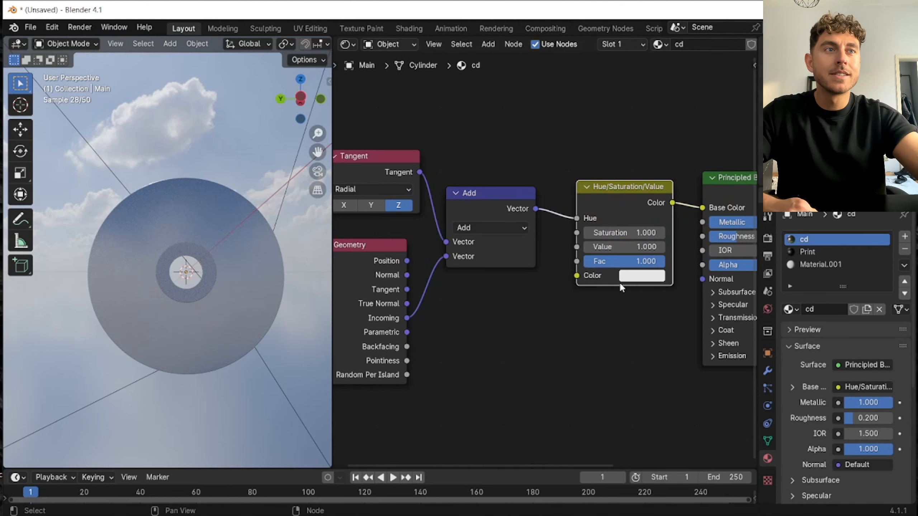
# Set the Hue/Saturation/Value node's Color to a strongly saturated red and its Saturation to 0.700.
pyautogui.click(636, 276)
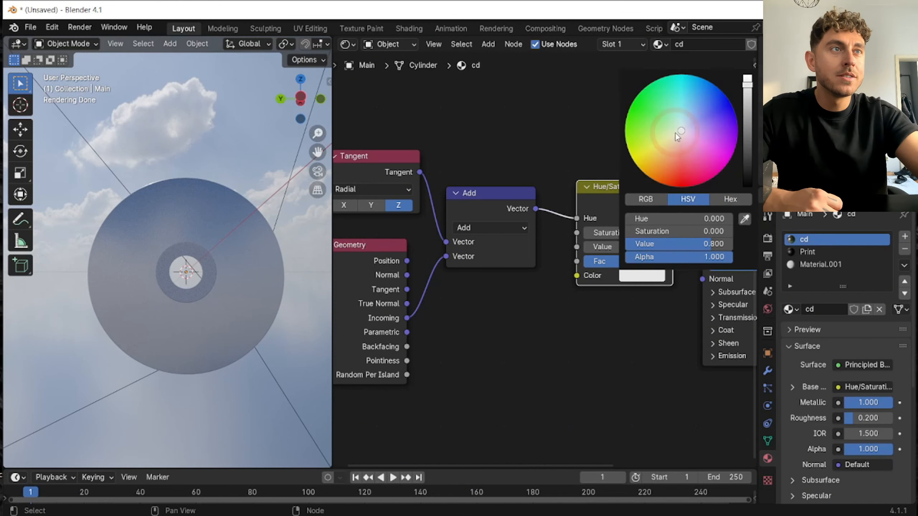
pyautogui.moveTo(675, 132); pyautogui.dragTo(680, 185)
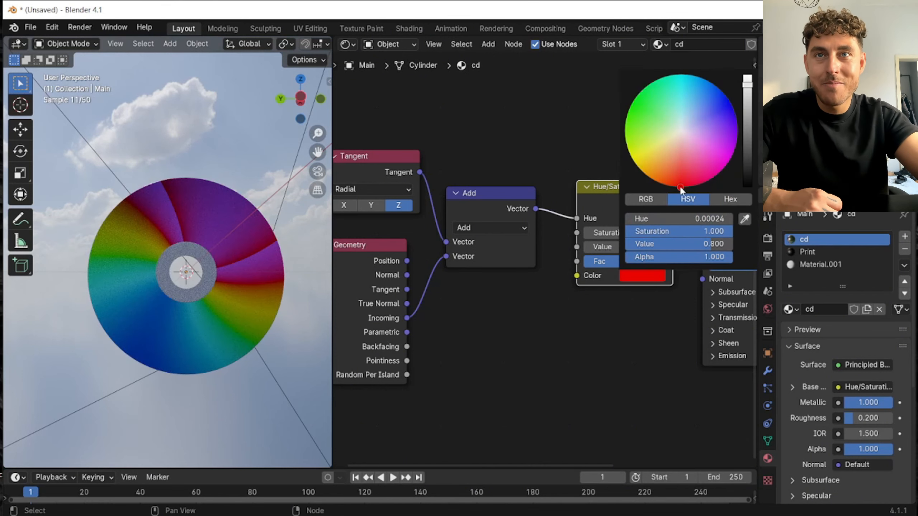
pyautogui.scroll(2, 682, 230)
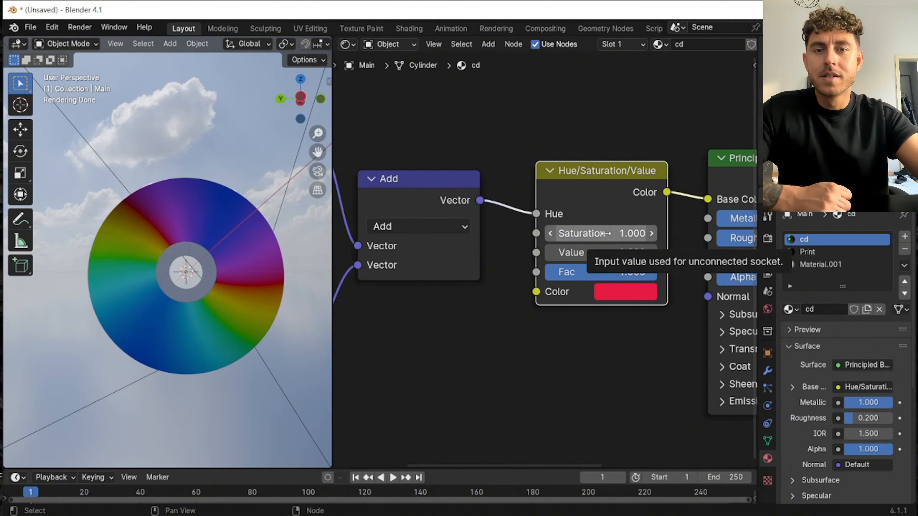
pyautogui.click(547, 236)
pyautogui.click(547, 236)
pyautogui.click(547, 235)
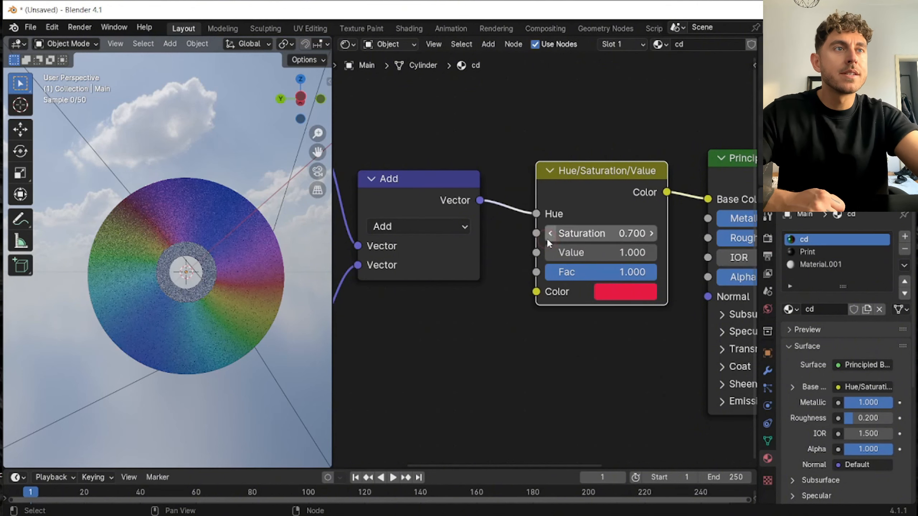
pyautogui.click(547, 239)
pyautogui.click(547, 239)
pyautogui.click(651, 230)
pyautogui.click(652, 230)
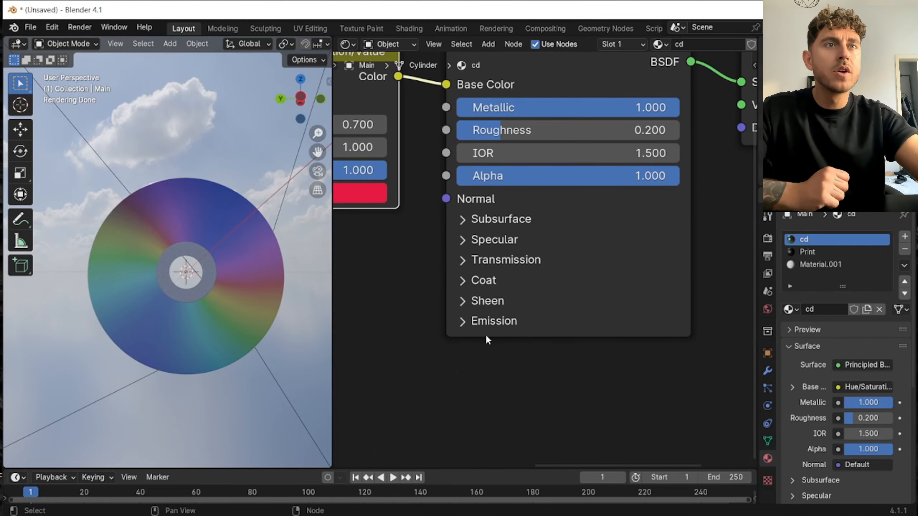
# In the Principled BSDF's Specular settings, set Anisotropic to 1.000 and Anisotropic Rotation to 0.9.
pyautogui.click(462, 240)
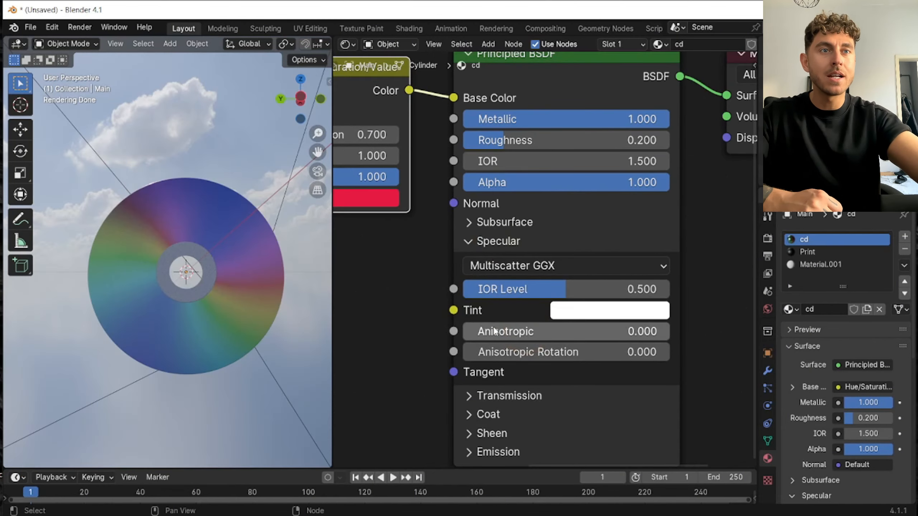
pyautogui.moveTo(495, 331); pyautogui.dragTo(579, 327)
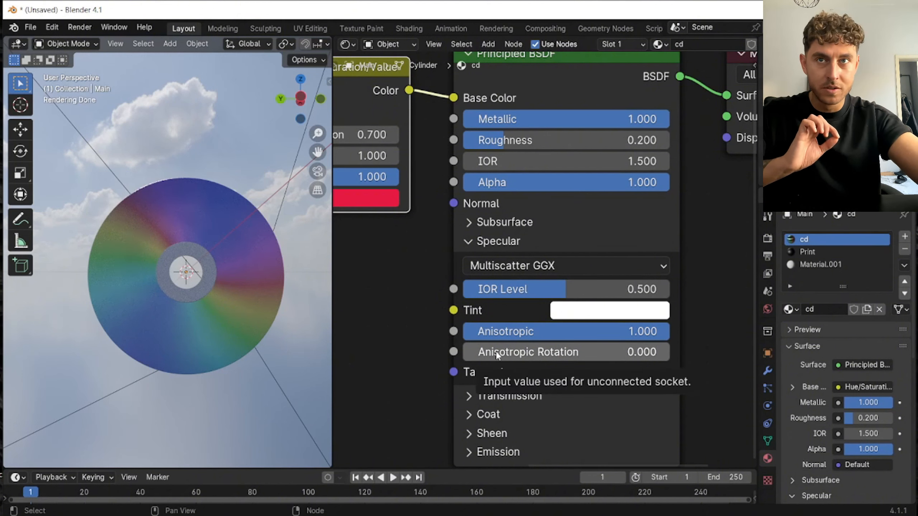
pyautogui.moveTo(497, 353); pyautogui.dragTo(606, 353)
pyautogui.moveTo(535, 353); pyautogui.dragTo(578, 351)
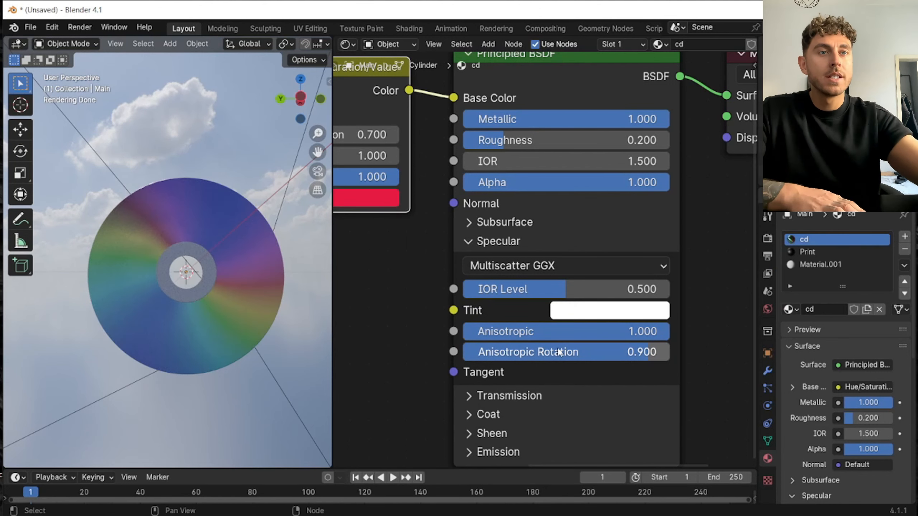
pyautogui.click(553, 349)
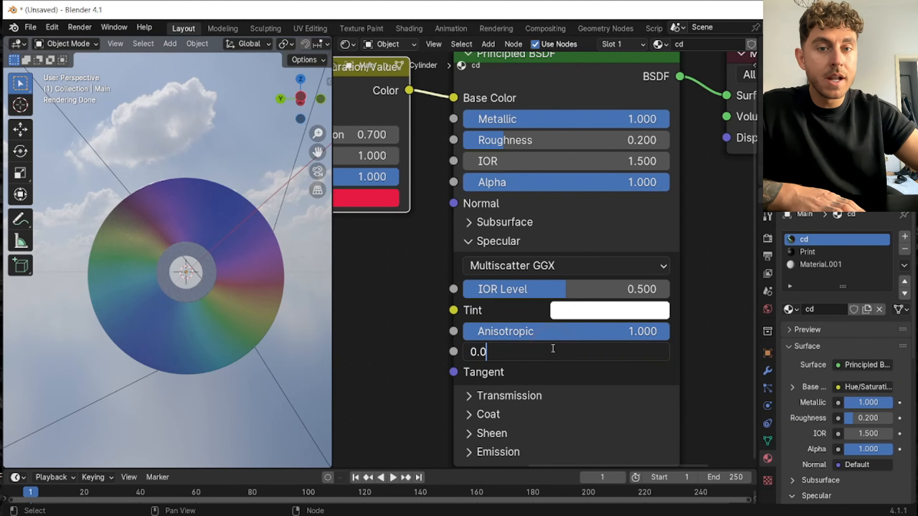
pyautogui.press('BackSpace')
pyautogui.press('BackSpace')
pyautogui.write('9')
pyautogui.press('Return')
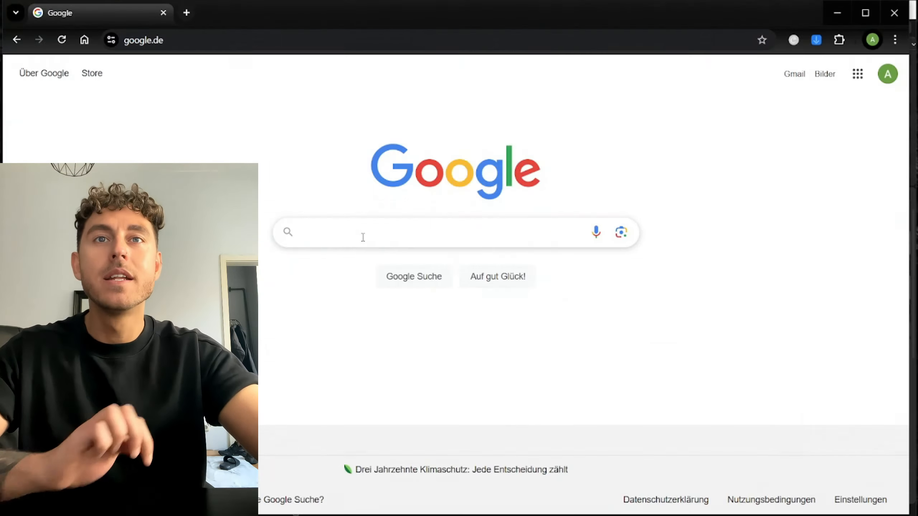
# In the web browser, search Google Images for "cd gamecube mario kart" and select the picture of the Mario Kart disc.
pyautogui.click(362, 238)
pyautogui.write('cd ')
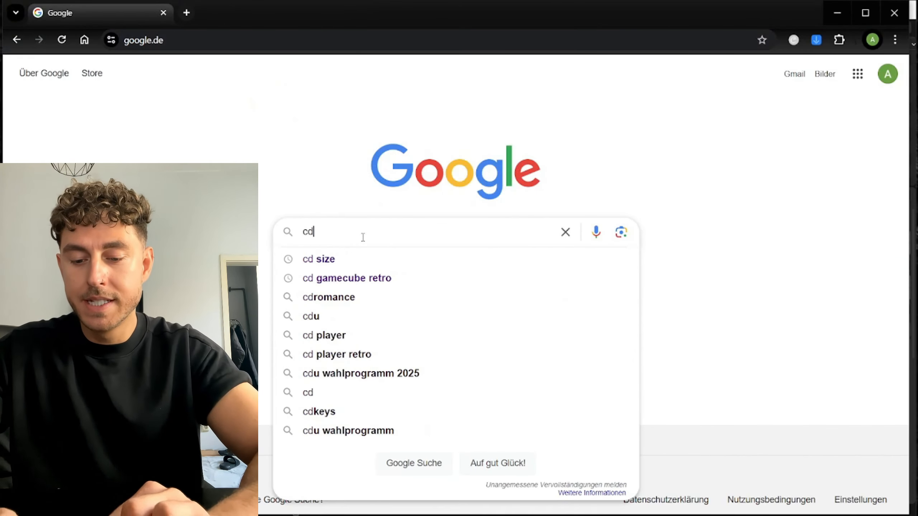
pyautogui.write('games')
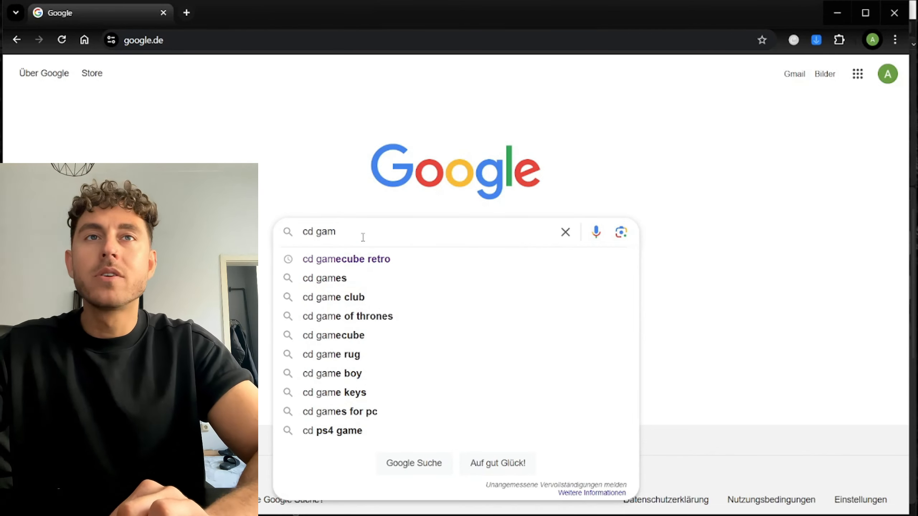
pyautogui.write(' cube')
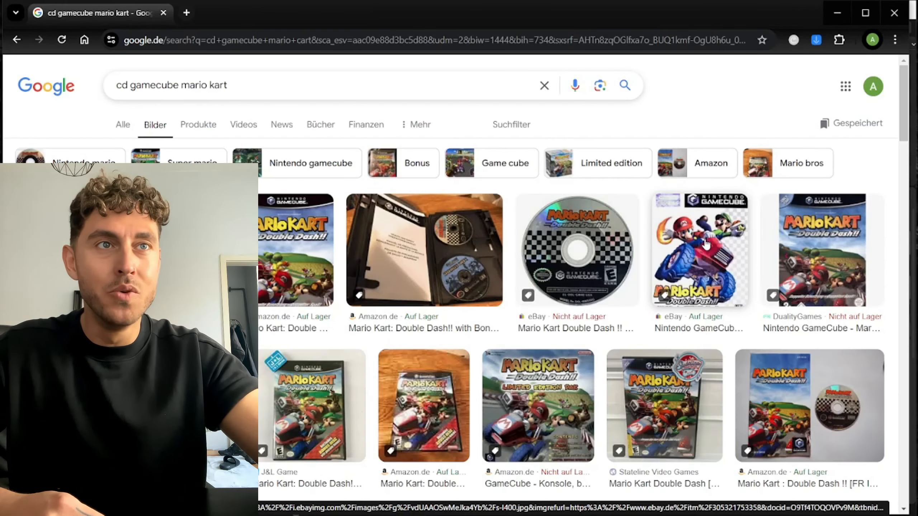
pyautogui.click(579, 239)
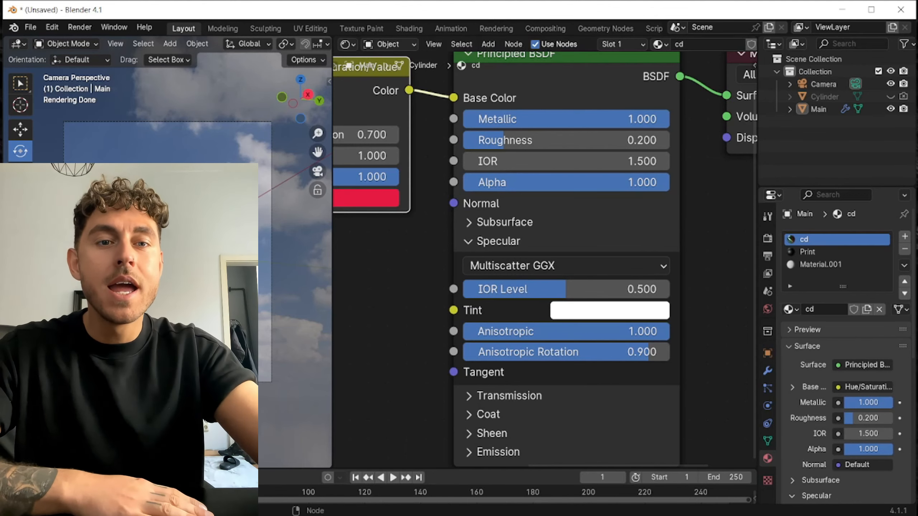
# View the transparent GameCube disc label image and the Mario Kart cover image in the photo viewer.
pyautogui.click(389, 515)
pyautogui.click(427, 488)
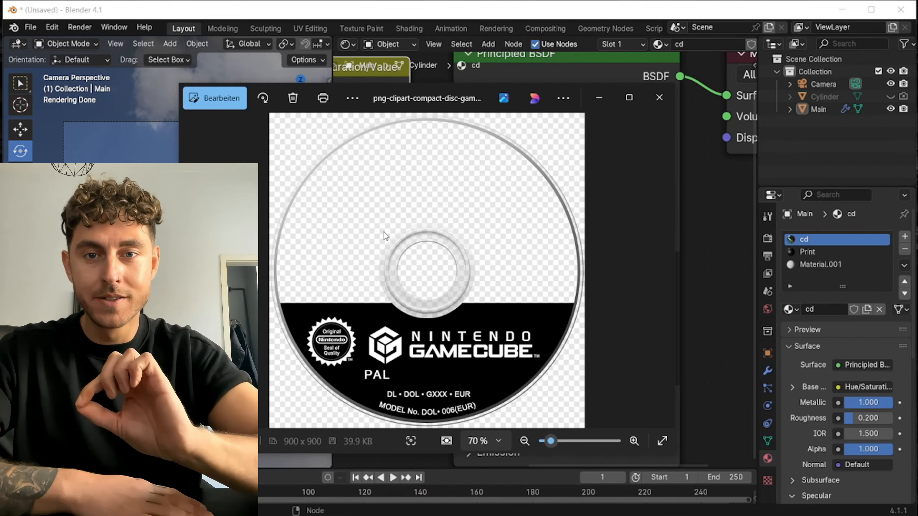
pyautogui.click(387, 515)
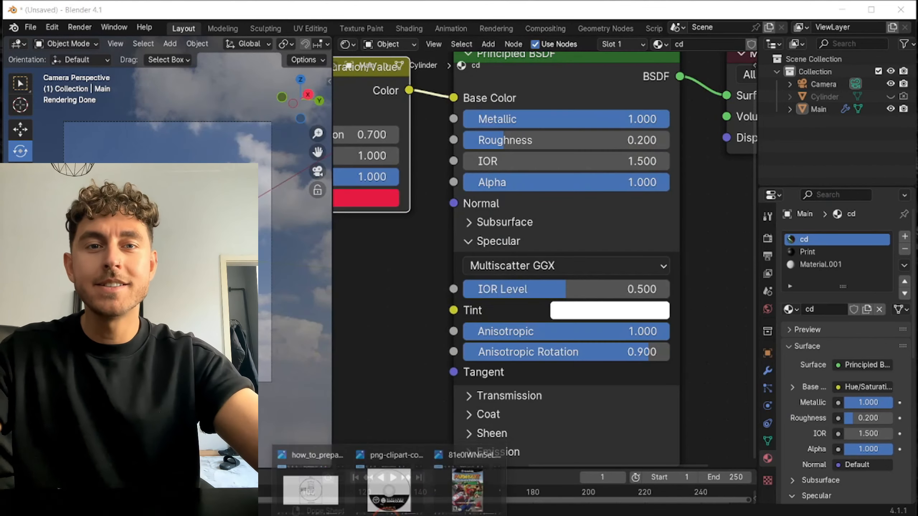
pyautogui.click(467, 490)
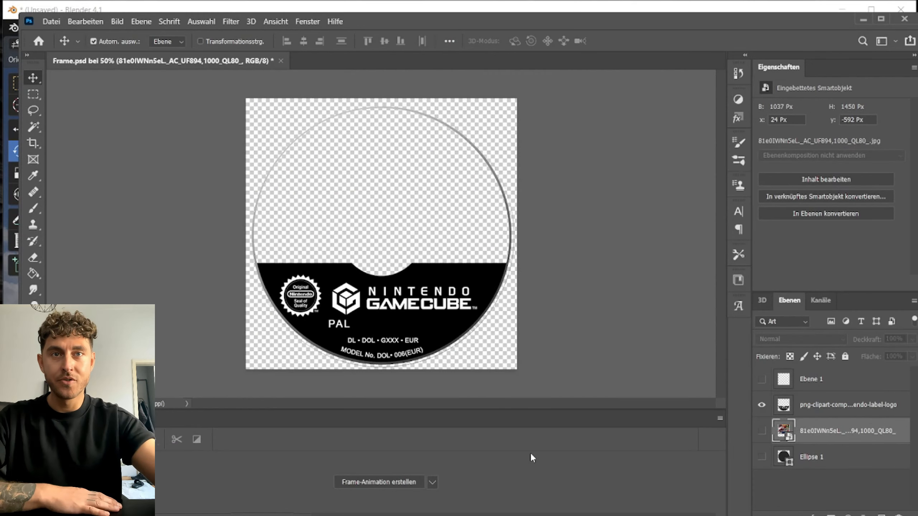
# In Photoshop's Frame.psd, show the cover art and Ellipse 1 layers and clip the cover art to Ellipse 1 with a clipping mask.
pyautogui.click(762, 430)
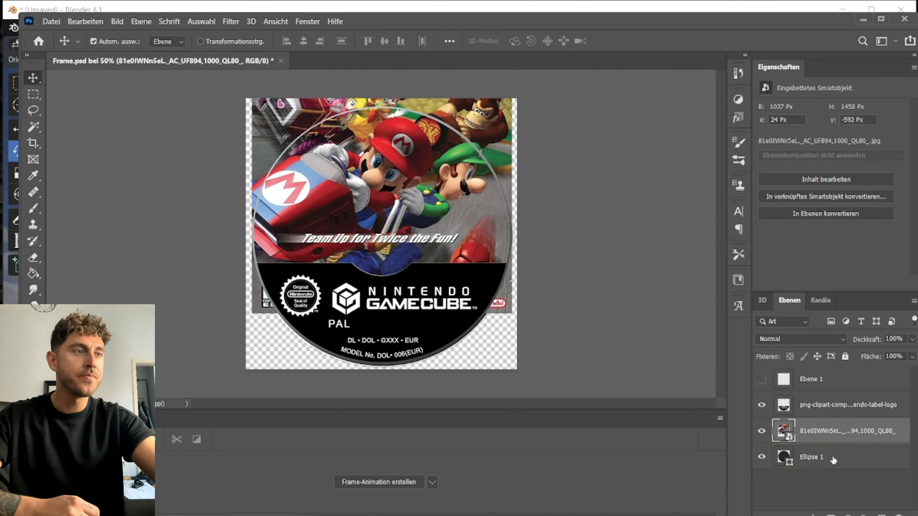
pyautogui.moveTo(832, 460); pyautogui.dragTo(823, 493)
pyautogui.click(819, 441)
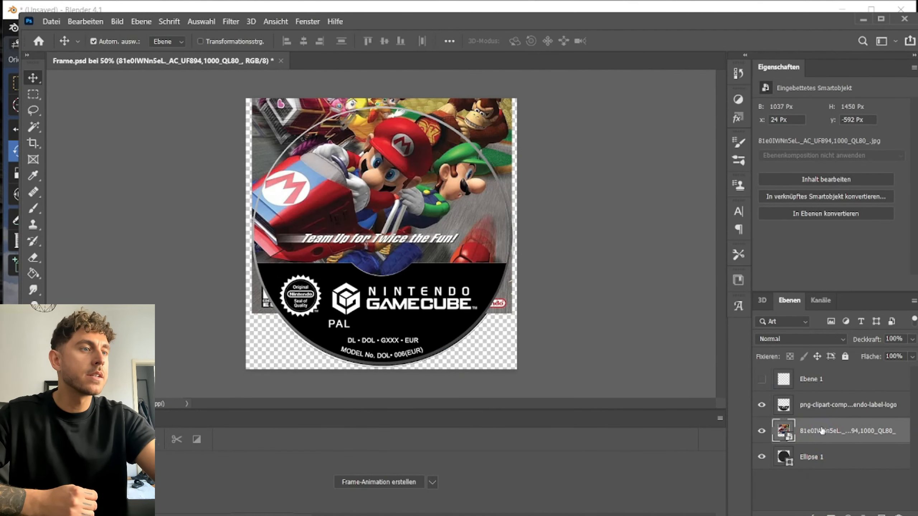
pyautogui.hotkey('ctrl', 'alt', 'g')
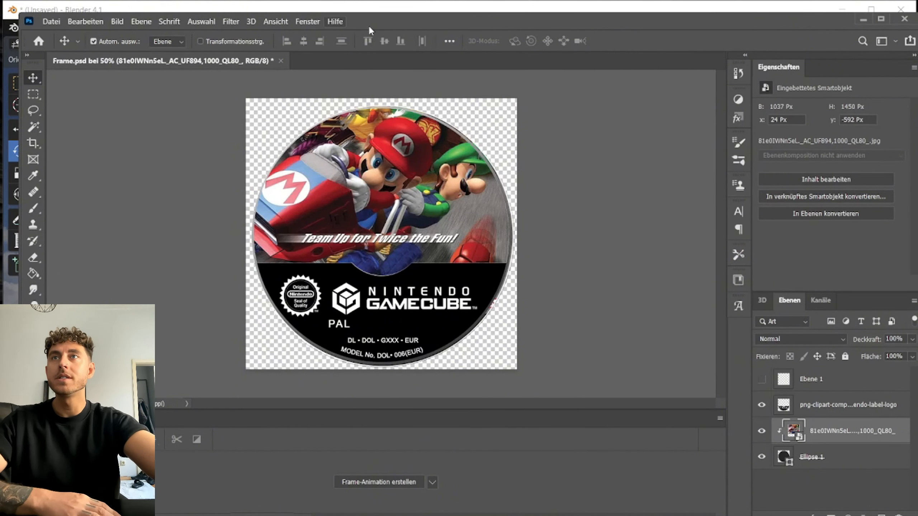
pyautogui.click(54, 24)
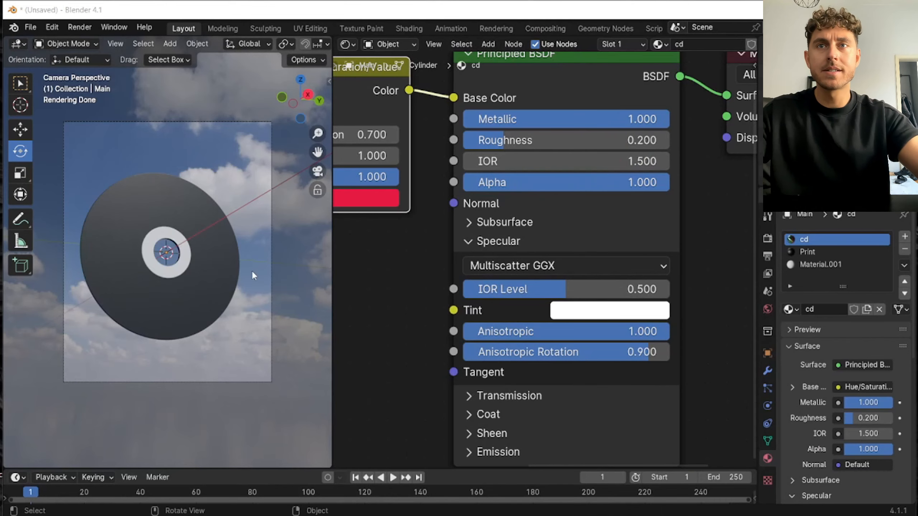
# In Blender, replace the Print material's Principled BSDF with a copy of the cd material's nodes and connect its BSDF to the Material Output's Surface.
pyautogui.scroll(-10, 553, 345)
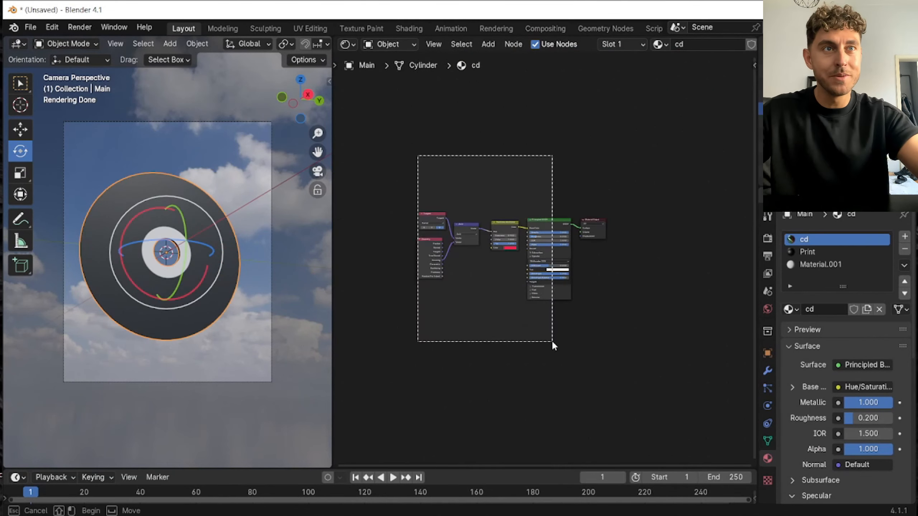
pyautogui.click(812, 250)
pyautogui.click(660, 257)
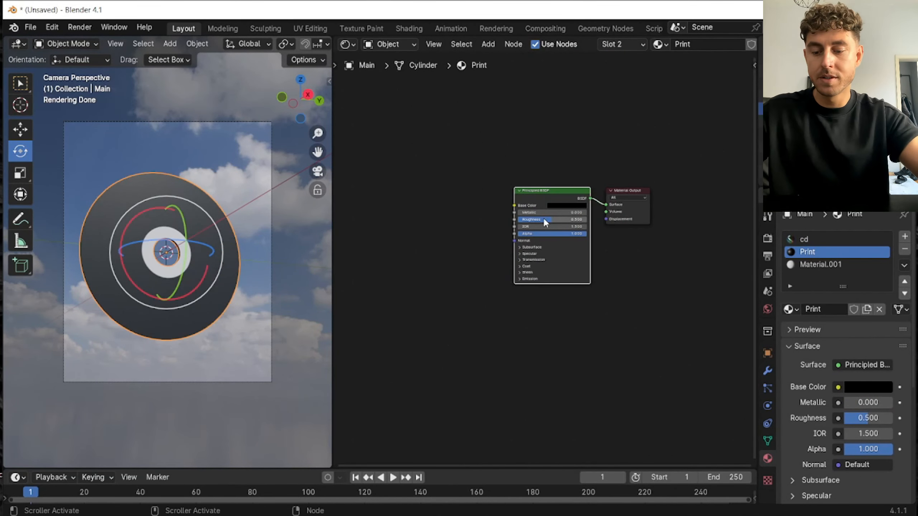
pyautogui.press('x')
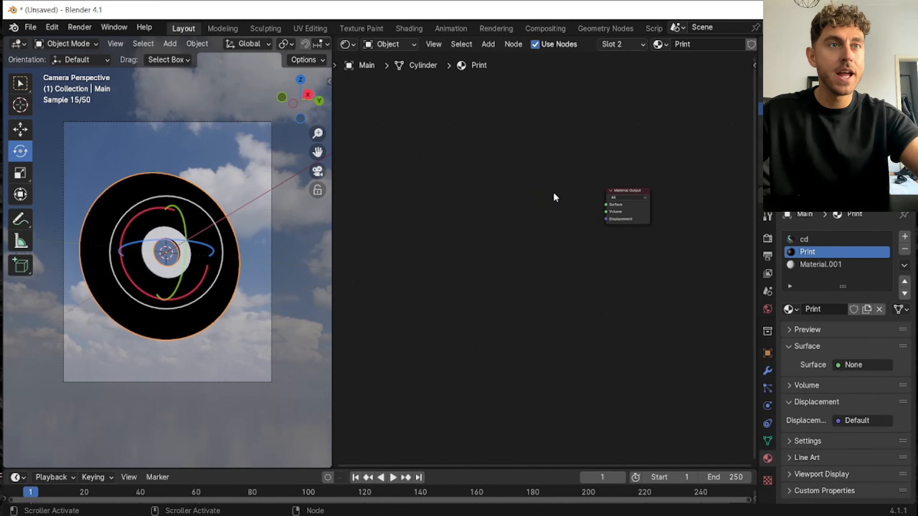
pyautogui.hotkey('ctrl', 'v')
pyautogui.click(577, 186)
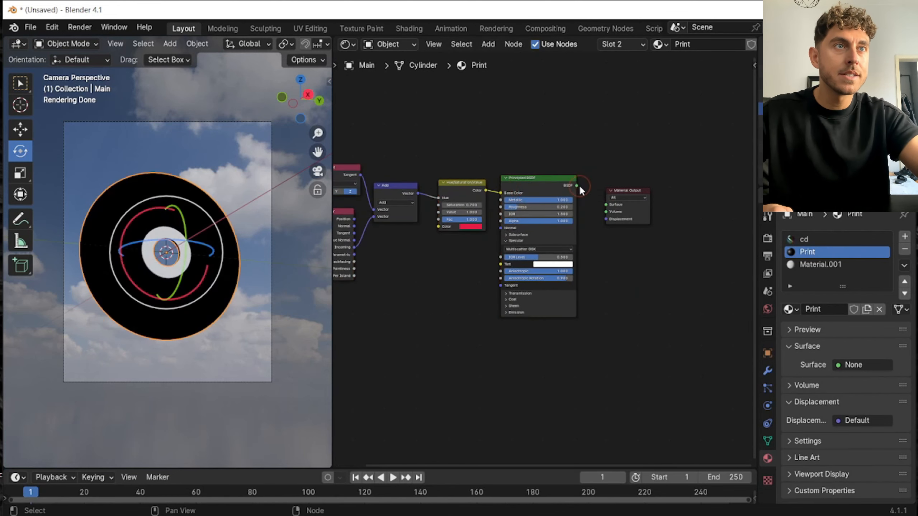
pyautogui.moveTo(579, 188); pyautogui.dragTo(606, 205)
# Replace the Hue/Saturation/Value link to the Print material's Base Color with the Color output of a new Image Texture node.
pyautogui.scroll(2, 552, 347)
pyautogui.moveTo(542, 183); pyautogui.dragTo(538, 216)
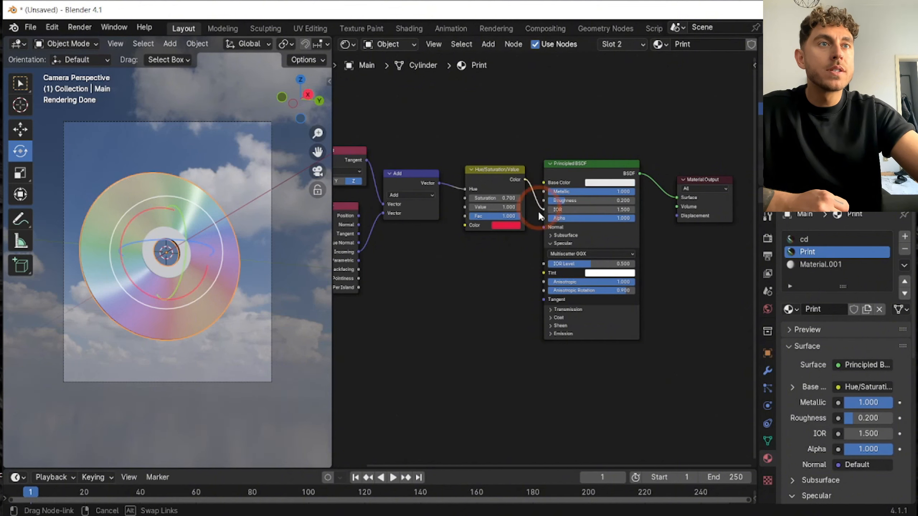
pyautogui.moveTo(547, 172); pyautogui.dragTo(371, 328)
pyautogui.write('image')
pyautogui.press('Return')
pyautogui.click(500, 342)
# Add a Mapping node feeding the Image Texture's Vector input and a Texture Coordinate node whose UV output drives the Mapping's Vector.
pyautogui.write('mapping')
pyautogui.press('Return')
pyautogui.write('t')
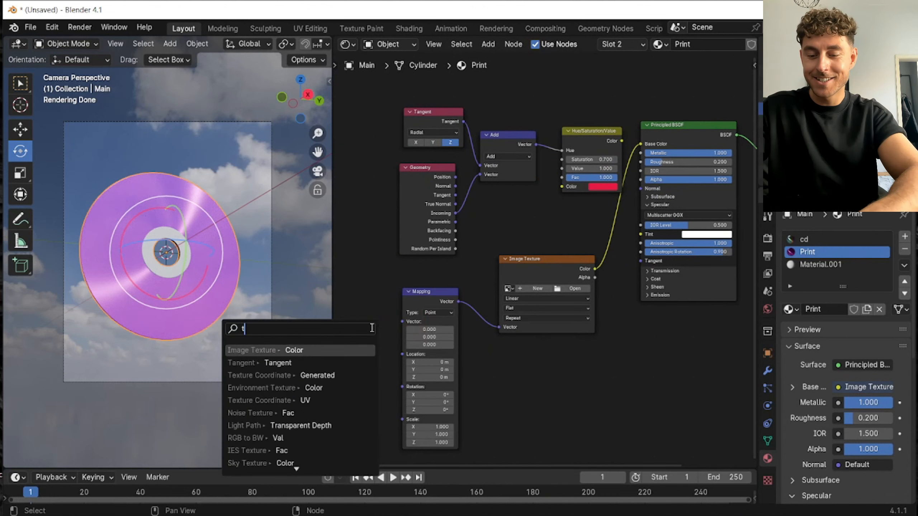
pyautogui.write('exu')
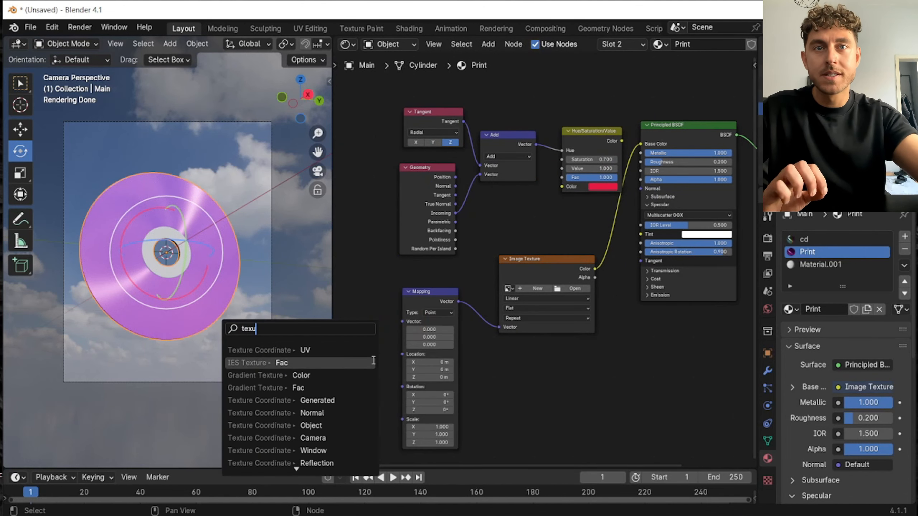
pyautogui.press('Return')
pyautogui.click(365, 331)
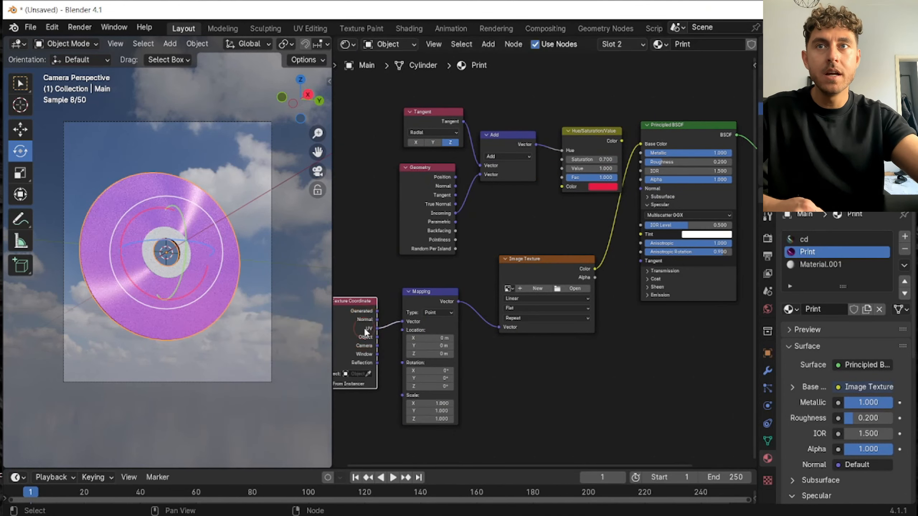
# Load CD Image.png into the Image Texture and set its Mapping to location X 0.001 m, Y -0.007 m, rotation Z 270°, scale X and Y 2.
pyautogui.click(574, 288)
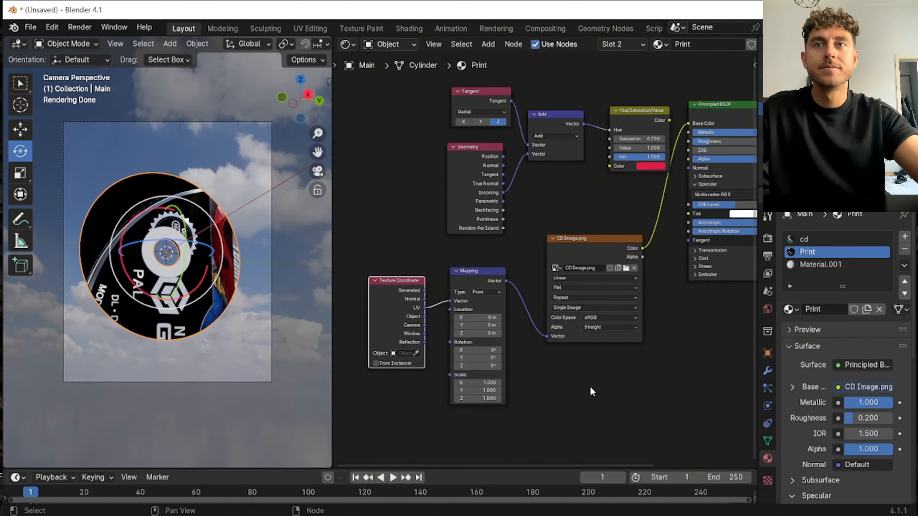
pyautogui.scroll(2, 660, 350)
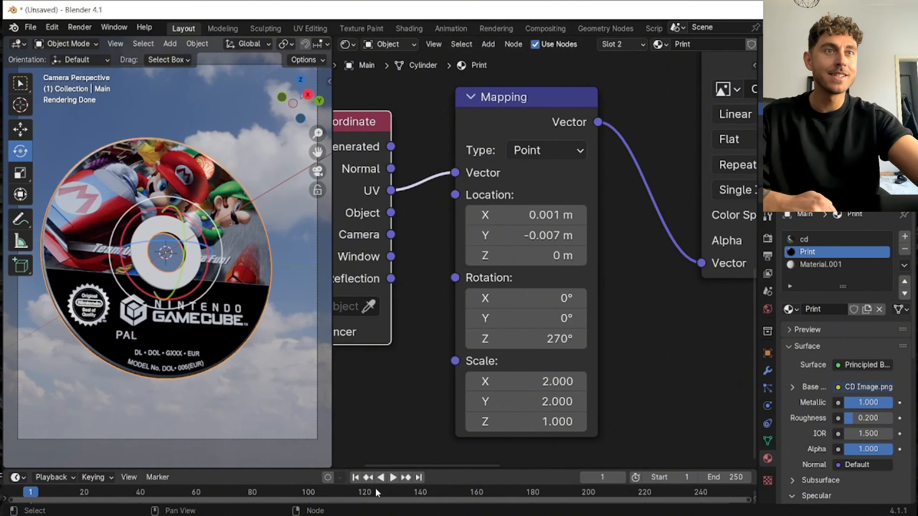
pyautogui.scroll(-3, 579, 314)
pyautogui.scroll(-3, 578, 314)
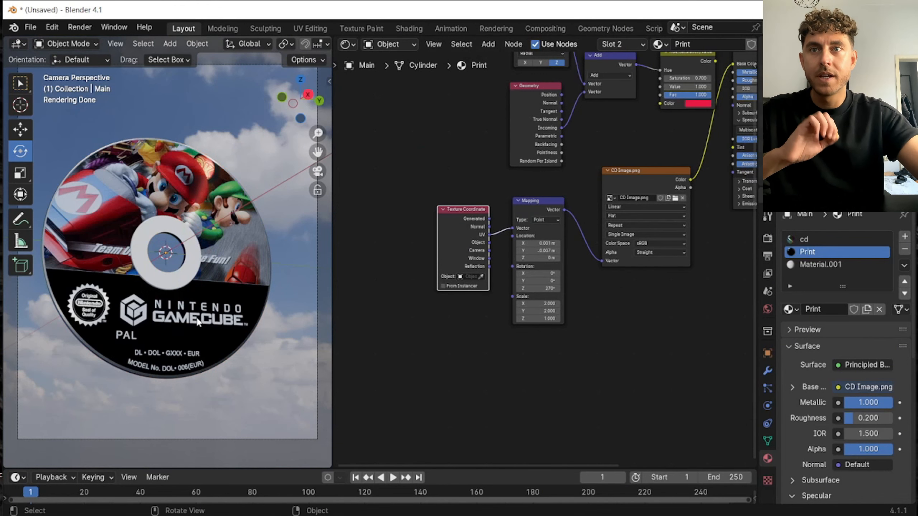
# Add a Mix Color node and connect its Result to the Principled BSDF's Base Color.
pyautogui.scroll(3, 578, 347)
pyautogui.moveTo(522, 383); pyautogui.dragTo(543, 267, button='middle')
pyautogui.moveTo(402, 107); pyautogui.dragTo(610, 257)
pyautogui.moveTo(618, 166); pyautogui.dragTo(636, 186)
pyautogui.write('mix')
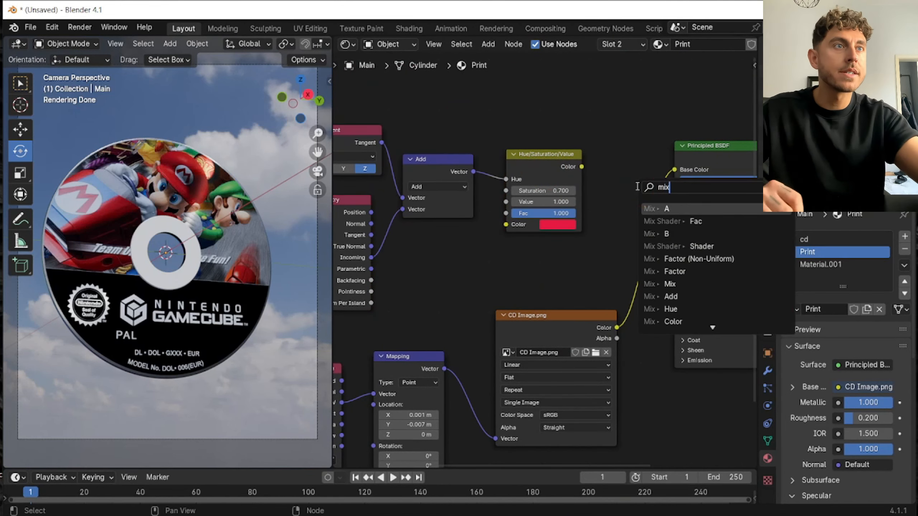
pyautogui.click(652, 210)
pyautogui.click(594, 143)
pyautogui.moveTo(651, 126); pyautogui.dragTo(674, 169)
# Connect the Hue/Saturation/Value Color output to the Mix node's A input and the CD Image.png Color output to B.
pyautogui.click(518, 116)
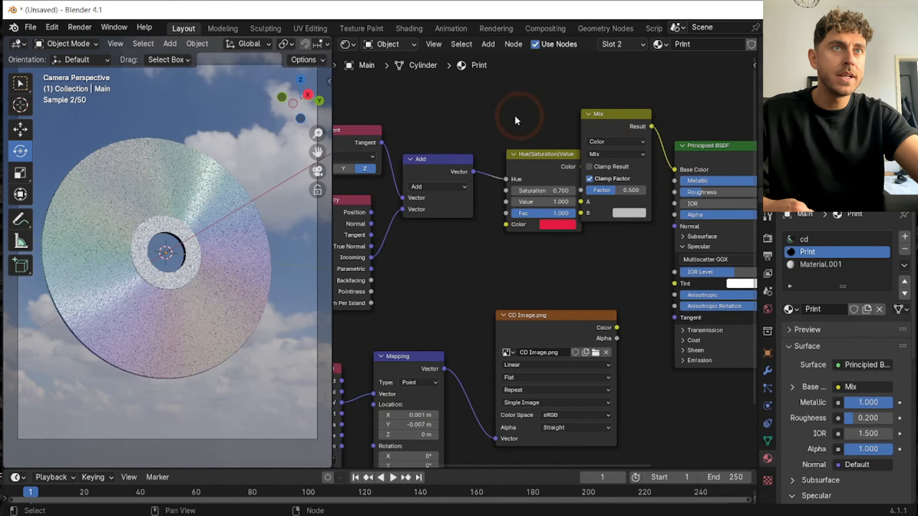
pyautogui.moveTo(541, 181); pyautogui.dragTo(508, 184)
pyautogui.moveTo(616, 327); pyautogui.dragTo(620, 304)
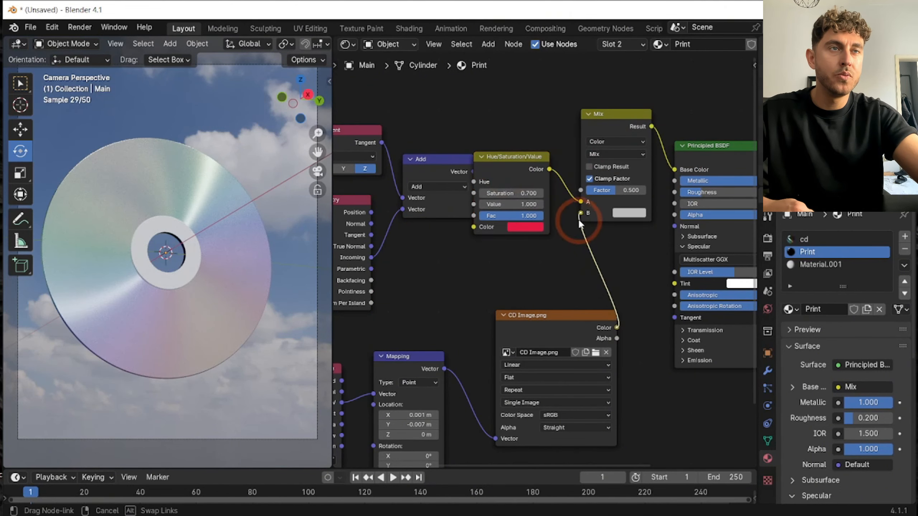
pyautogui.moveTo(579, 218); pyautogui.dragTo(579, 217)
# Set the Mix node's blending mode to Darken with a Factor of 1.000 and inspect the print up close.
pyautogui.click(603, 154)
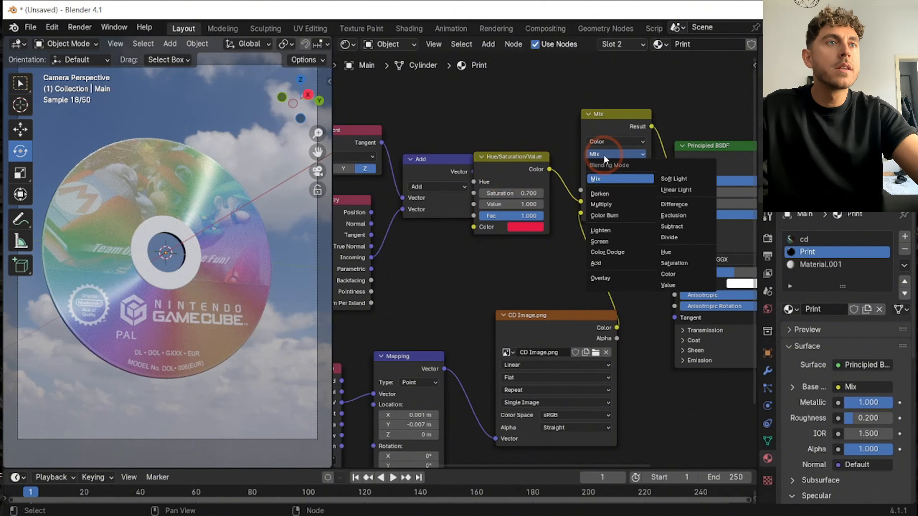
pyautogui.click(614, 192)
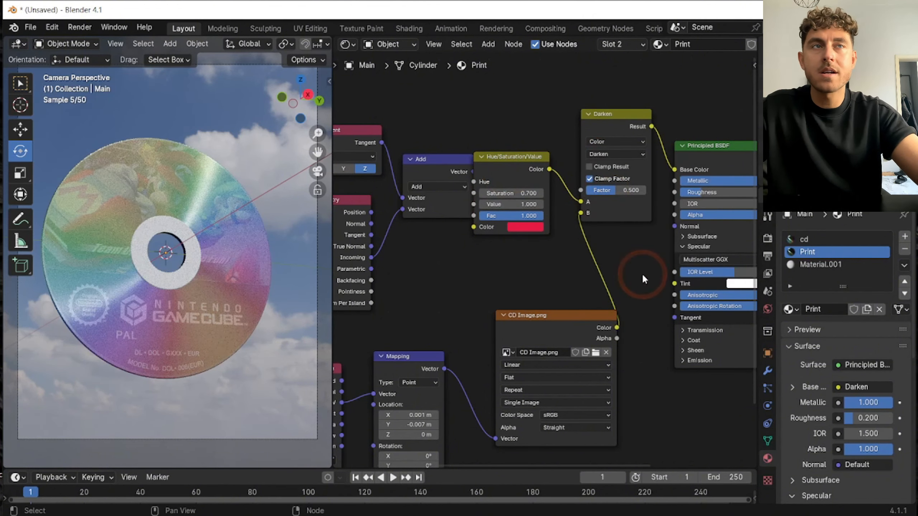
pyautogui.moveTo(615, 189); pyautogui.dragTo(645, 194)
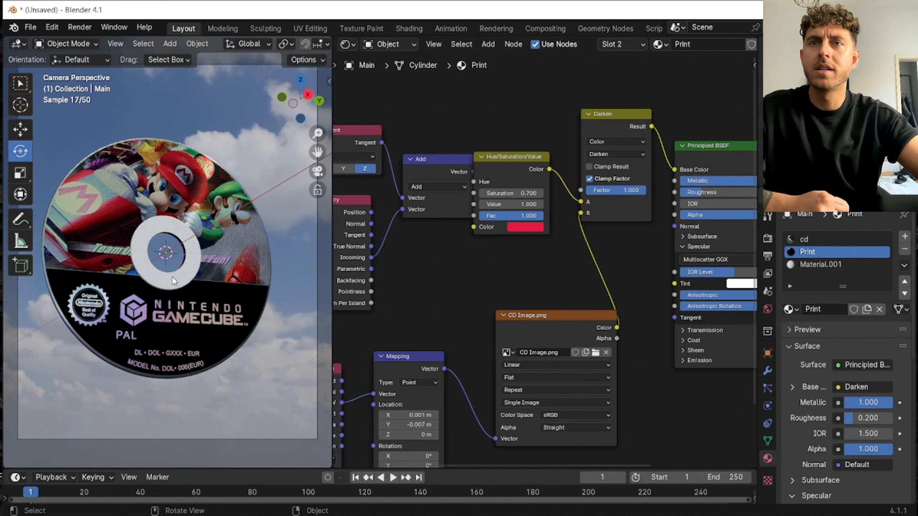
pyautogui.moveTo(259, 173); pyautogui.dragTo(188, 299, button='middle')
pyautogui.scroll(5, 188, 298)
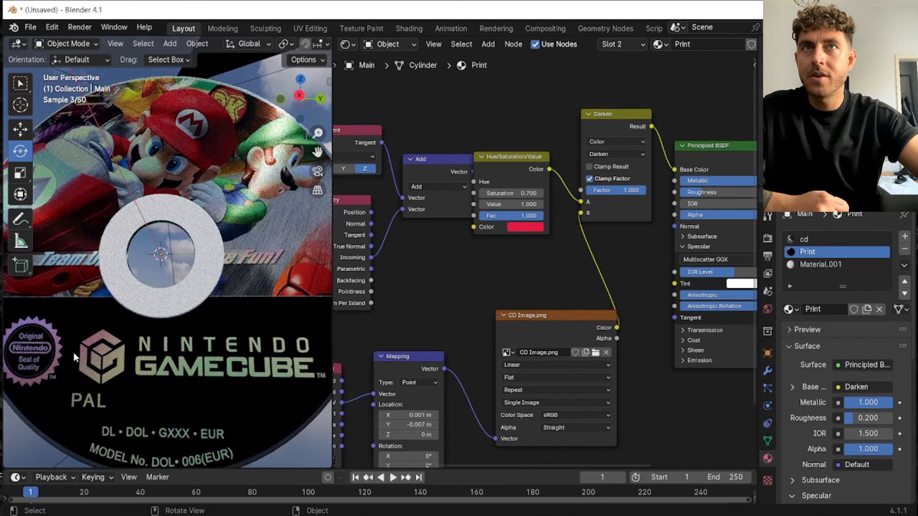
pyautogui.moveTo(279, 100); pyautogui.dragTo(308, 116)
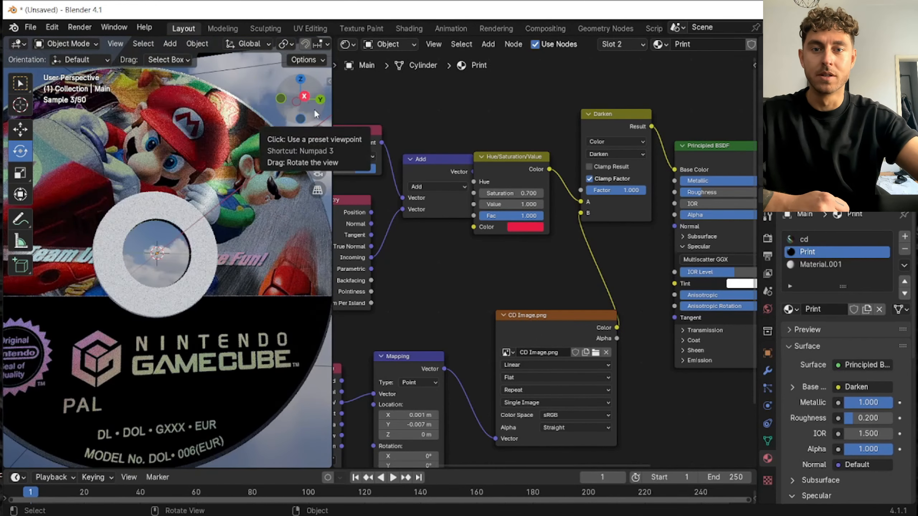
pyautogui.click(317, 174)
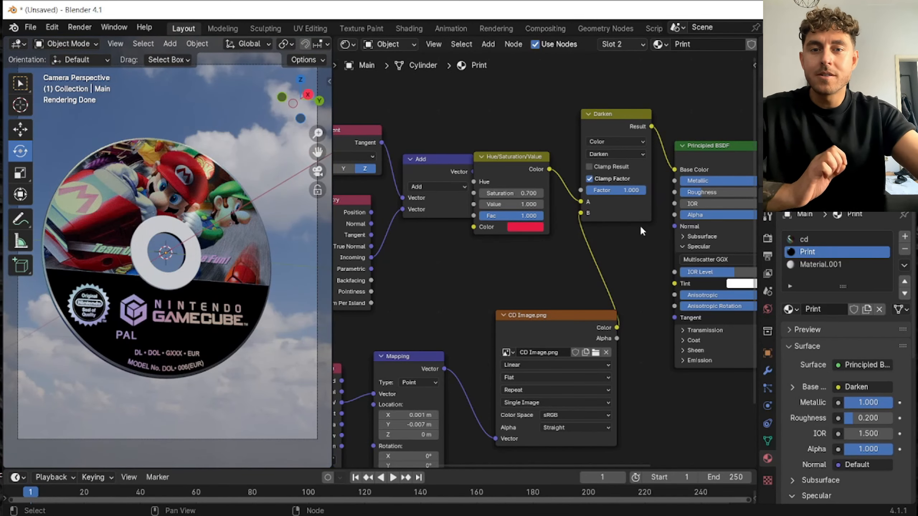
# Move the Texture Coordinate, Mapping and CD Image.png nodes together to free space in front of the Principled BSDF.
pyautogui.scroll(-2, 538, 255)
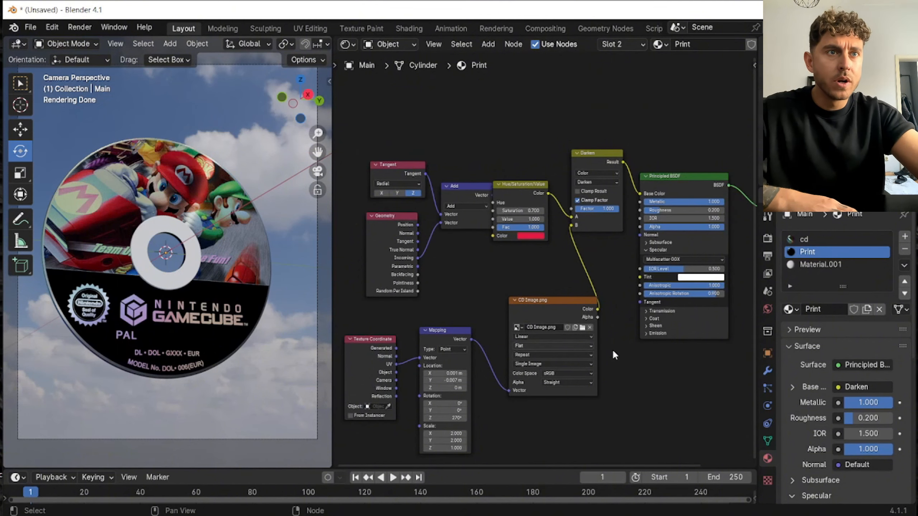
pyautogui.scroll(-1, 615, 347)
pyautogui.moveTo(611, 346); pyautogui.dragTo(369, 406)
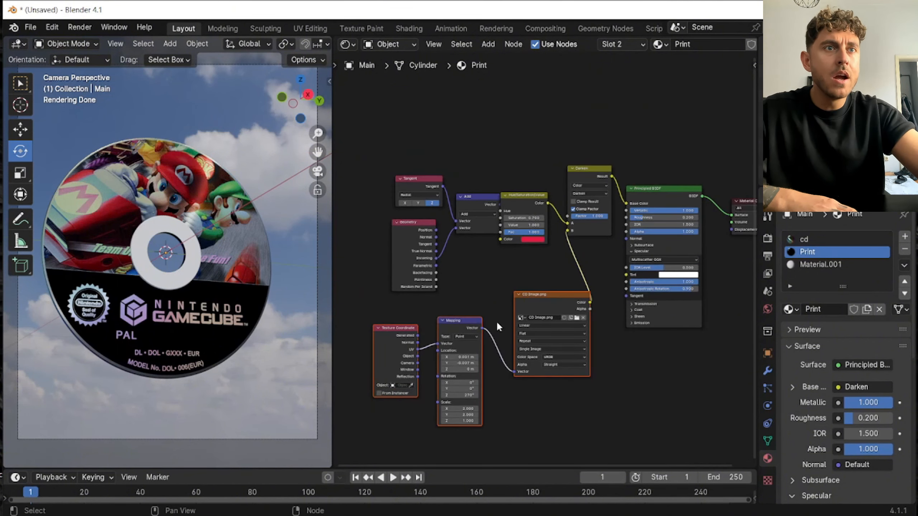
pyautogui.moveTo(555, 295); pyautogui.dragTo(473, 271)
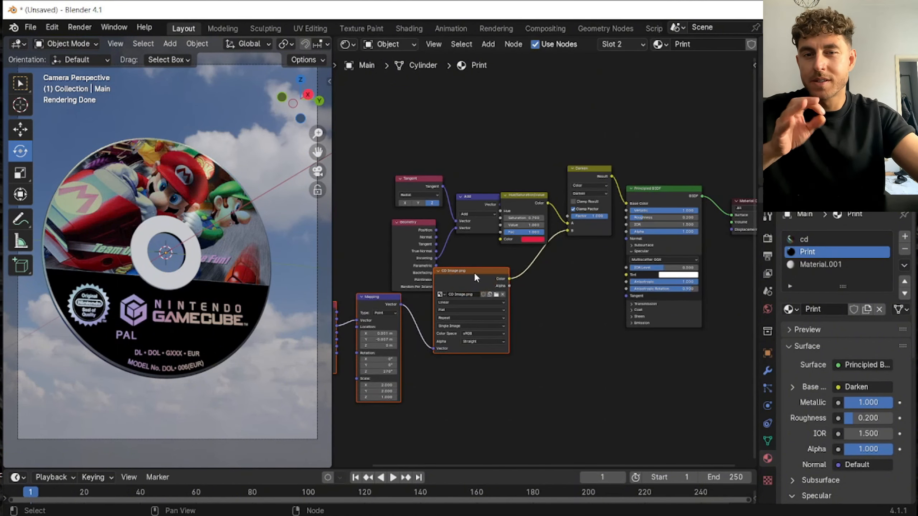
# Add a Bump node whose Normal output feeds the Principled BSDF's Normal input.
pyautogui.scroll(2, 521, 360)
pyautogui.moveTo(521, 360); pyautogui.dragTo(515, 321, button='middle')
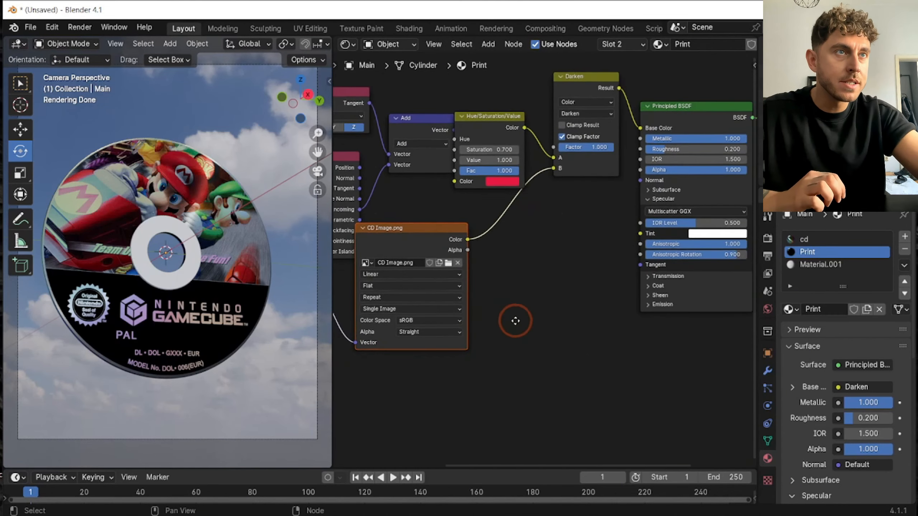
pyautogui.scroll(2, 596, 176)
pyautogui.moveTo(654, 149); pyautogui.dragTo(608, 228)
pyautogui.write('bump')
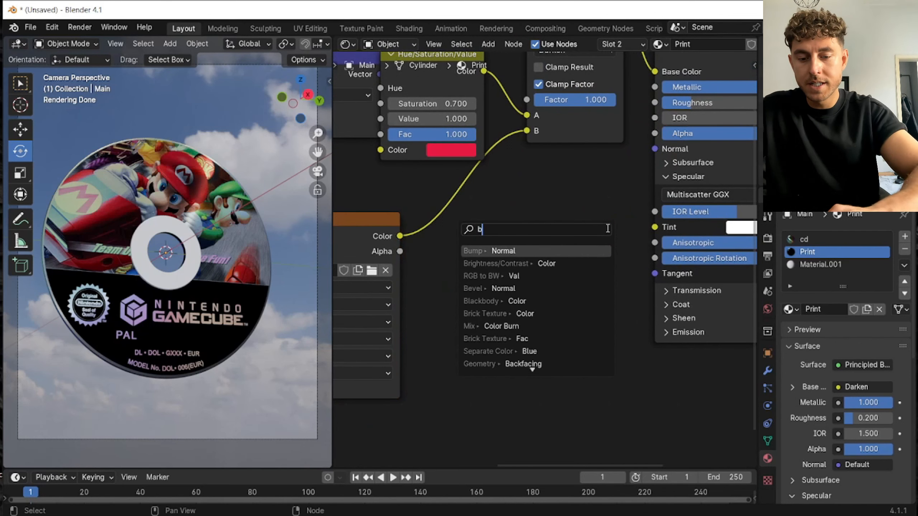
pyautogui.click(588, 247)
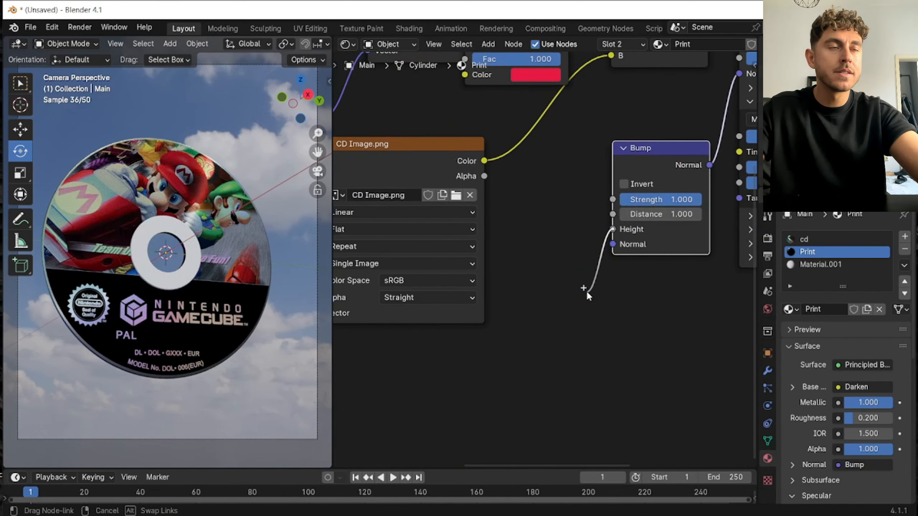
# Add a new Image Texture node whose Color output drives the Bump node's Height.
pyautogui.moveTo(587, 293); pyautogui.dragTo(587, 293)
pyautogui.write('imag')
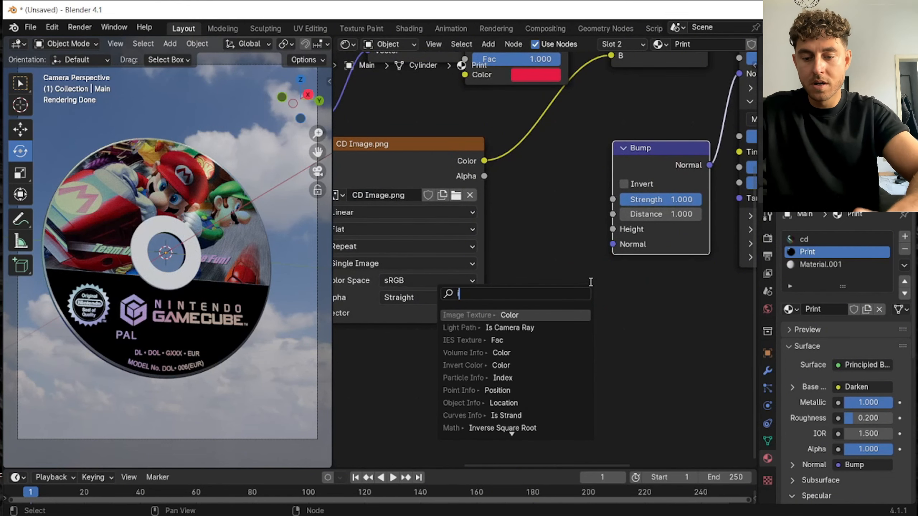
pyautogui.click(558, 315)
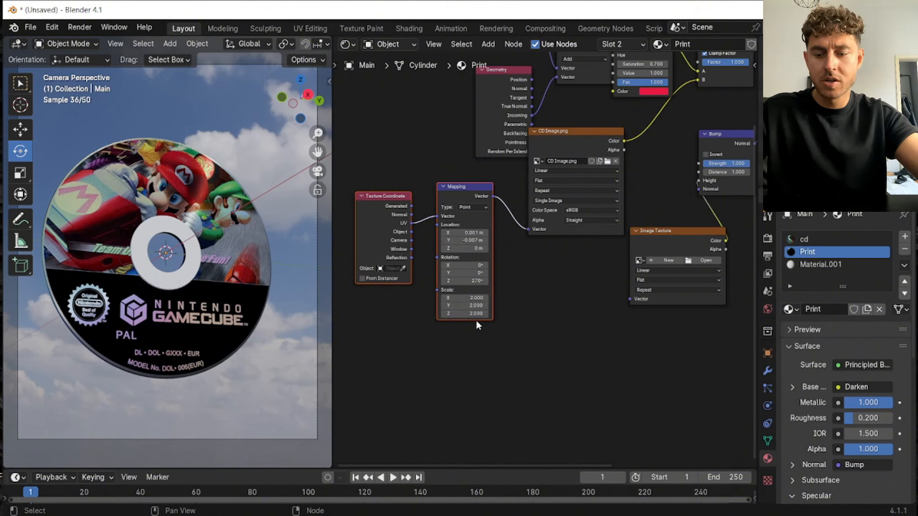
# Feed the bump Image Texture from a duplicate of the Texture Coordinate and Mapping nodes and load the white grunge wall texture image.
pyautogui.hotkey('shift', 'd')
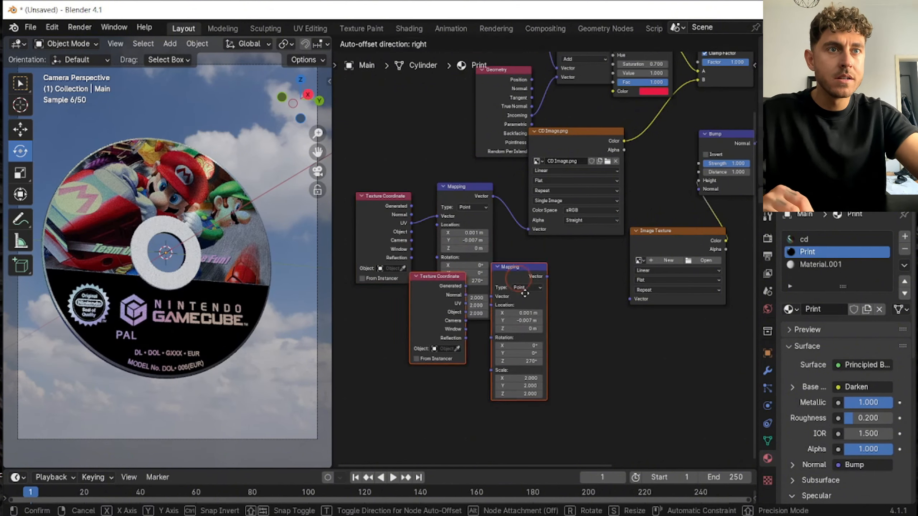
pyautogui.click(567, 455)
pyautogui.moveTo(585, 332); pyautogui.dragTo(629, 300)
pyautogui.moveTo(642, 327); pyautogui.dragTo(539, 281, button='middle')
pyautogui.scroll(2, 558, 306)
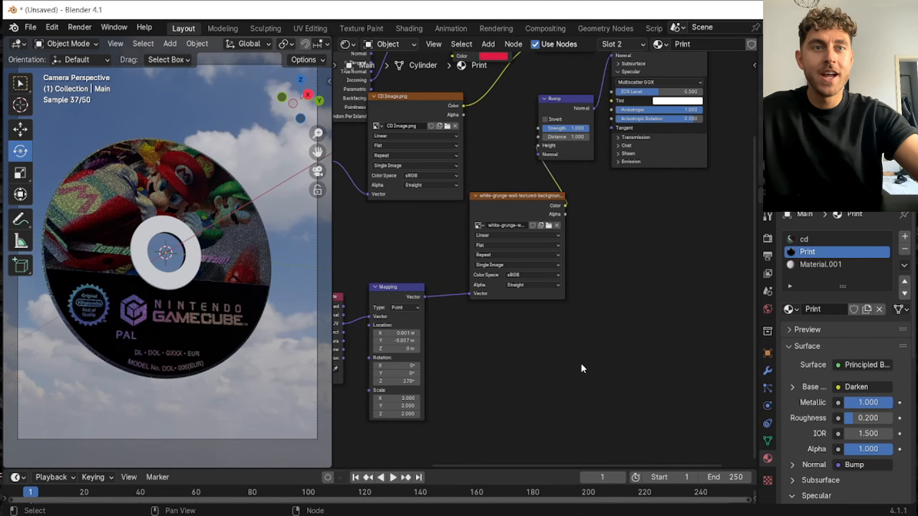
# Reset the duplicated Mapping node's X and Y location to 0 m and its Z rotation to 0°.
pyautogui.moveTo(581, 362); pyautogui.dragTo(678, 238, button='middle')
pyautogui.scroll(1, 549, 310)
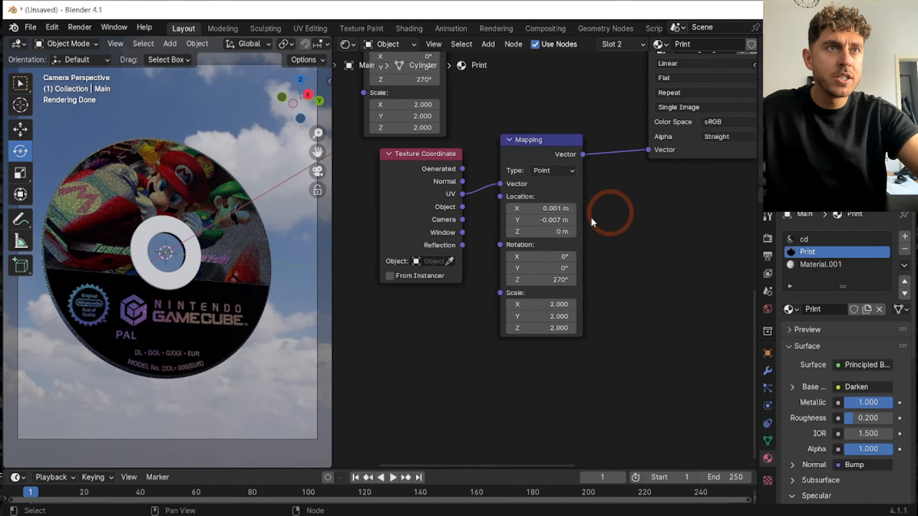
pyautogui.click(554, 211)
pyautogui.write('0')
pyautogui.press('Return')
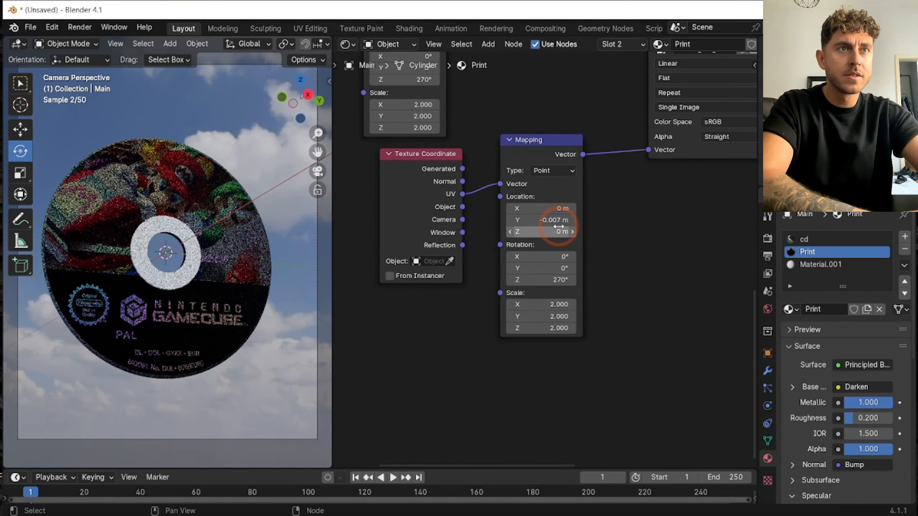
pyautogui.click(557, 219)
pyautogui.write('0')
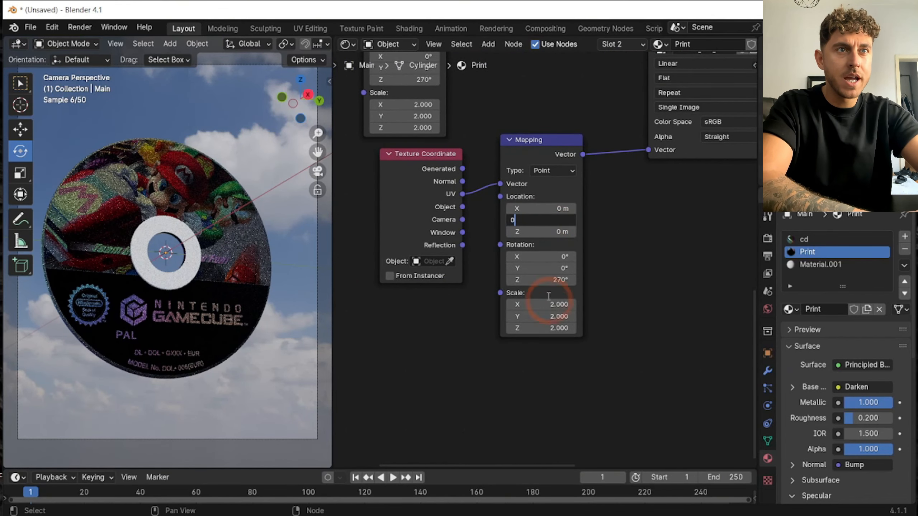
pyautogui.press('Return')
pyautogui.click(550, 280)
pyautogui.write('0')
pyautogui.press('Return')
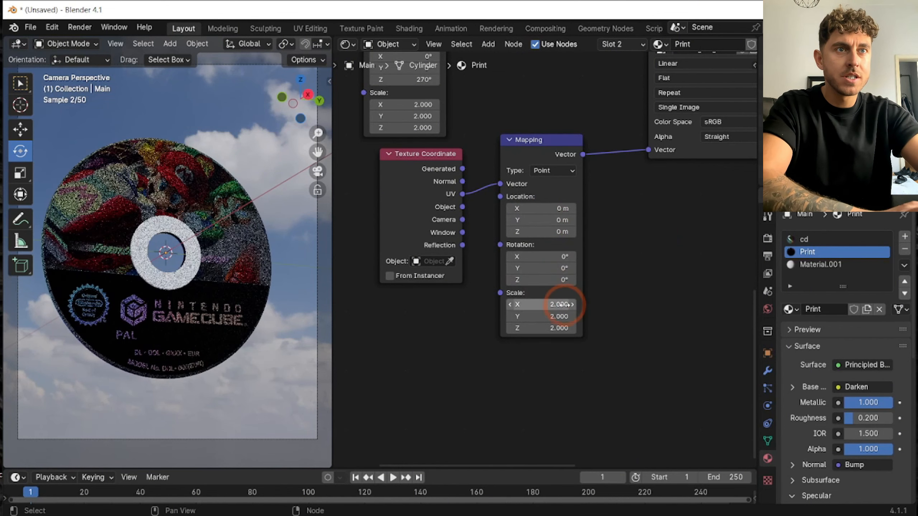
# Set the duplicated Mapping node's scale to 1.000 on all axes.
pyautogui.click(561, 305)
pyautogui.write('1')
pyautogui.press('Return')
pyautogui.click(558, 316)
pyautogui.write('1')
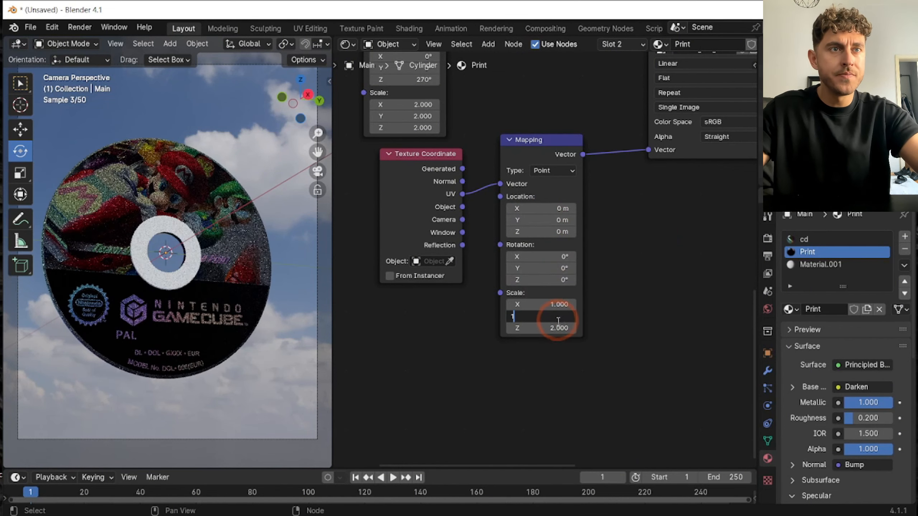
pyautogui.press('Return')
# Set the Bump node's Strength to 0.100.
pyautogui.moveTo(692, 245); pyautogui.dragTo(506, 456, button='middle')
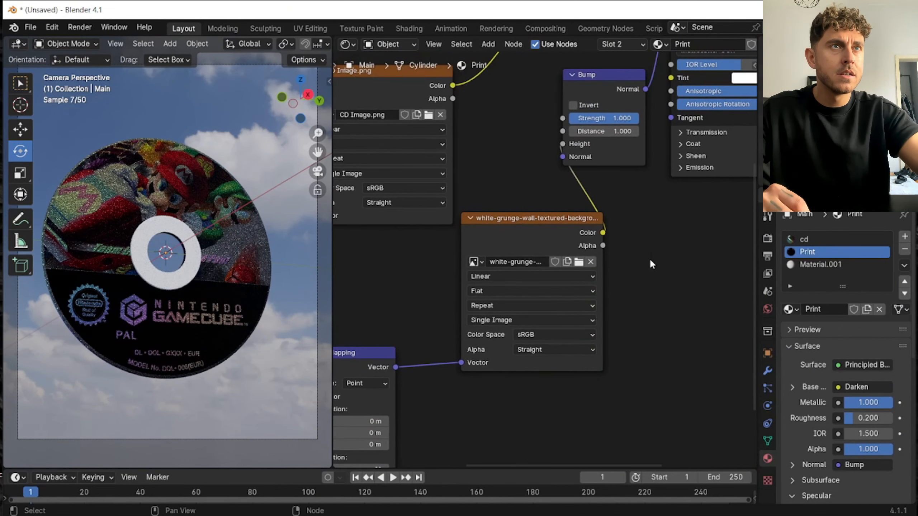
pyautogui.moveTo(650, 264); pyautogui.dragTo(589, 425, button='middle')
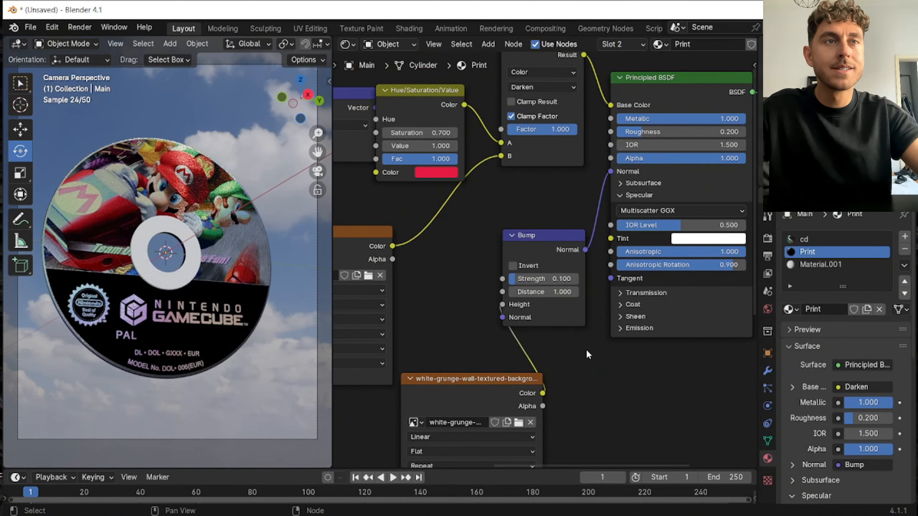
# Set the grunge texture Mapping node's X and Y scale to 5.000.
pyautogui.moveTo(586, 348); pyautogui.dragTo(668, 295, button='middle')
pyautogui.moveTo(600, 392); pyautogui.dragTo(642, 310, button='middle')
pyautogui.moveTo(572, 407); pyautogui.dragTo(639, 353, button='middle')
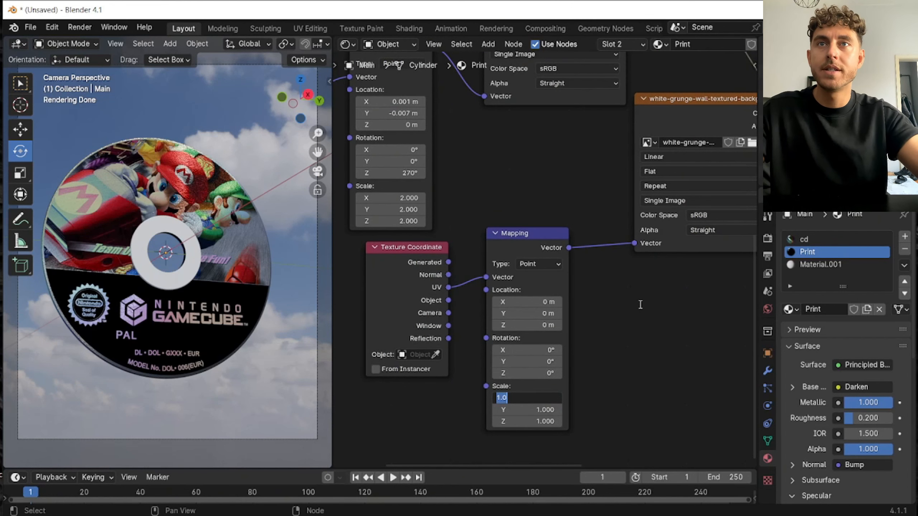
pyautogui.write('5')
pyautogui.press('Return')
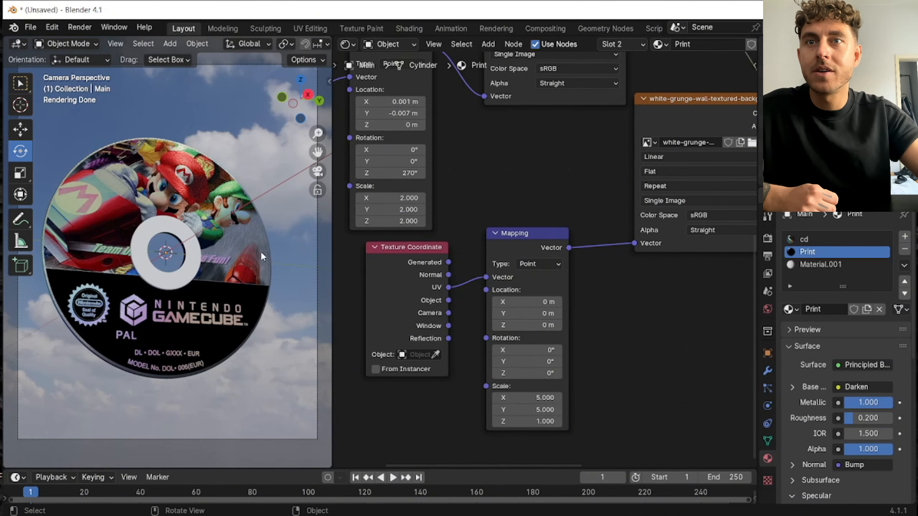
pyautogui.scroll(-2, 579, 242)
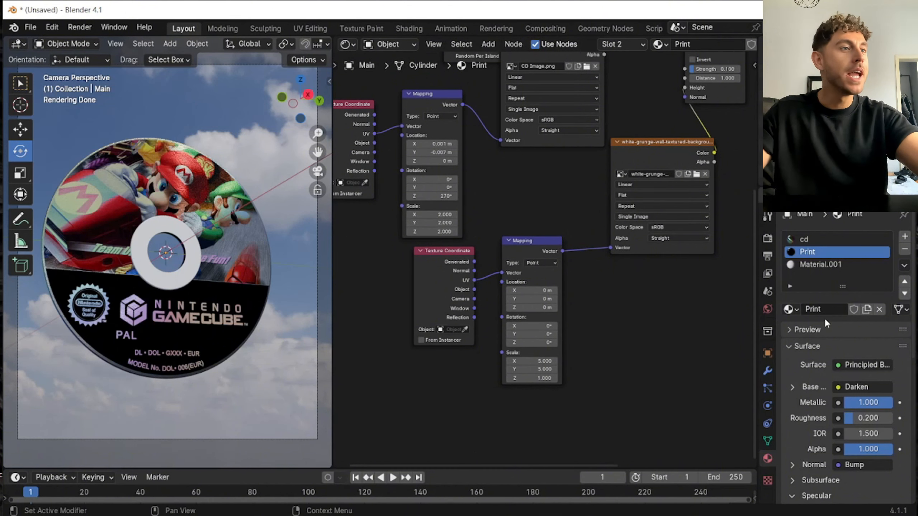
# Delete the Principled BSDF node from Material.001, the material of the CD's inner ring.
pyautogui.click(814, 265)
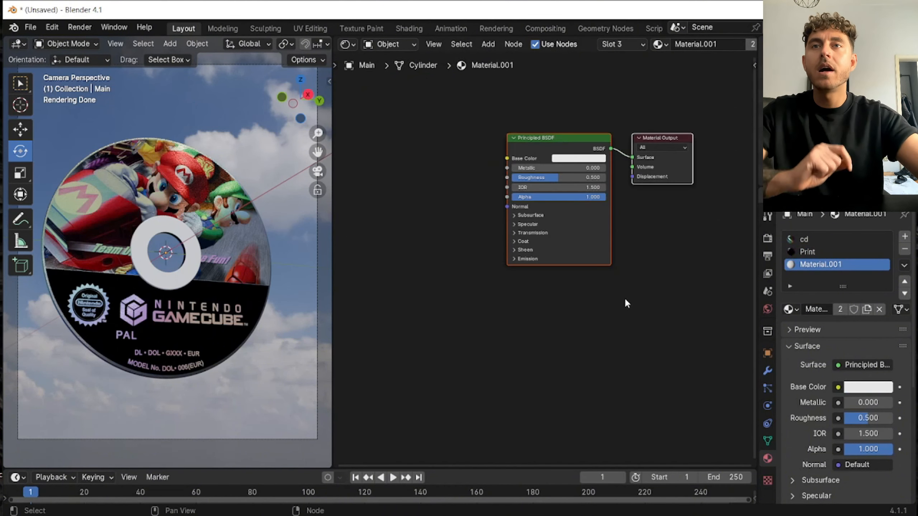
pyautogui.click(527, 149)
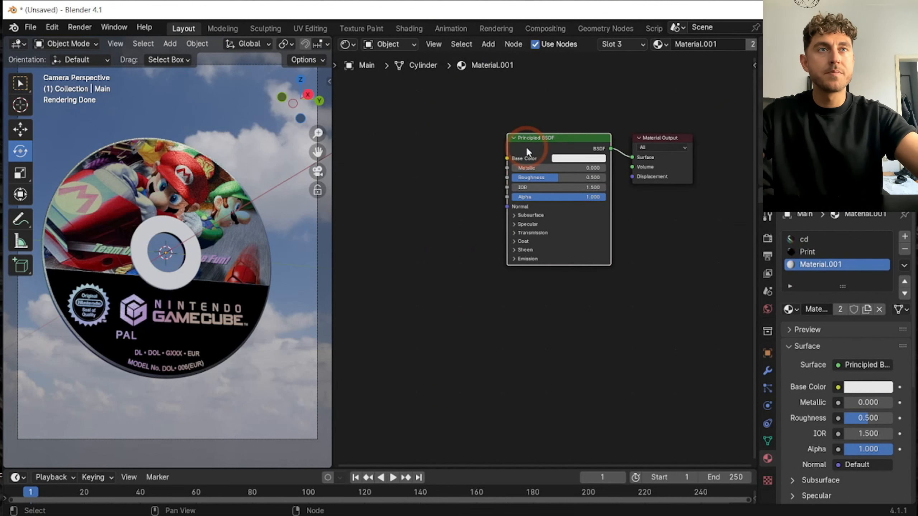
pyautogui.press('x')
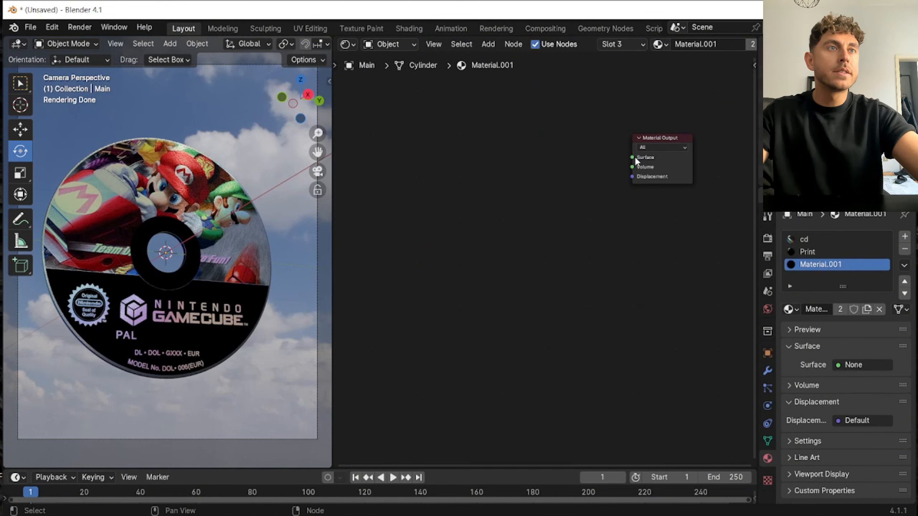
# Add a Mix Shader feeding the Material Output's Surface and connect a new Glossy BSDF to its first shader input.
pyautogui.moveTo(631, 160); pyautogui.dragTo(597, 161)
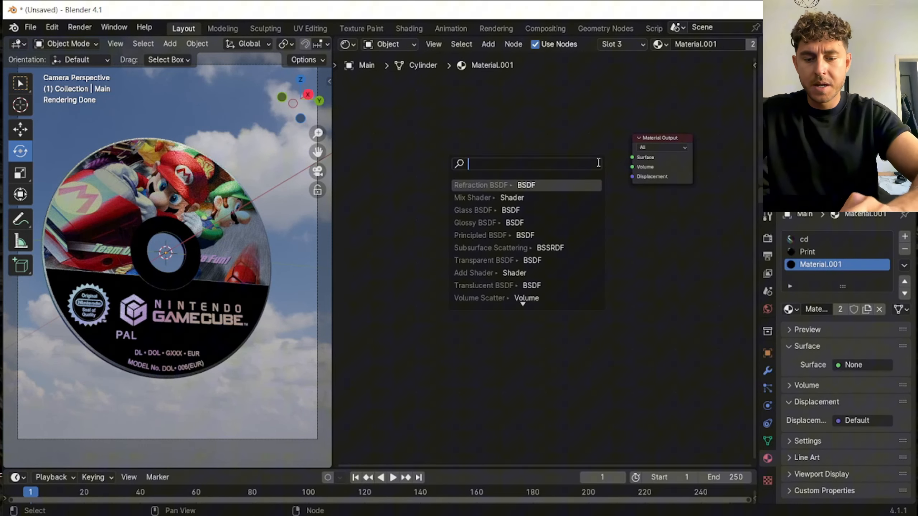
pyautogui.write('mix')
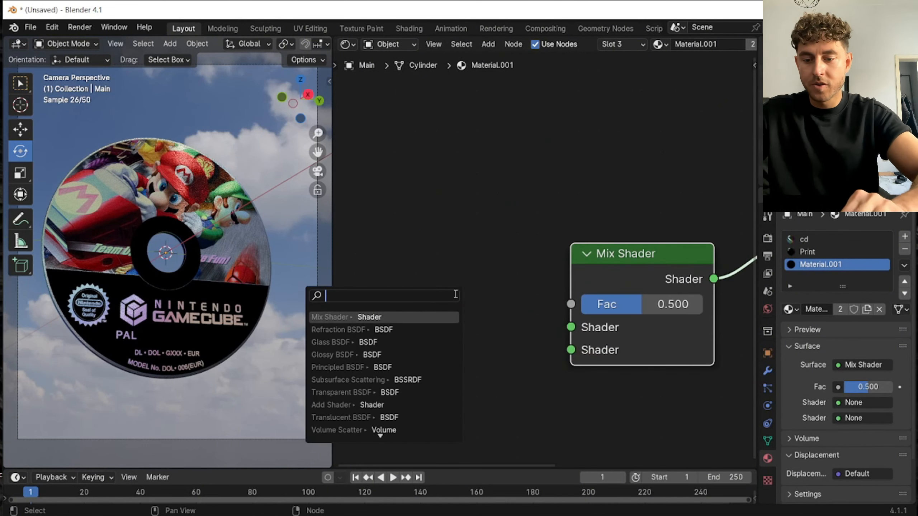
pyautogui.write('gloss')
pyautogui.click(423, 316)
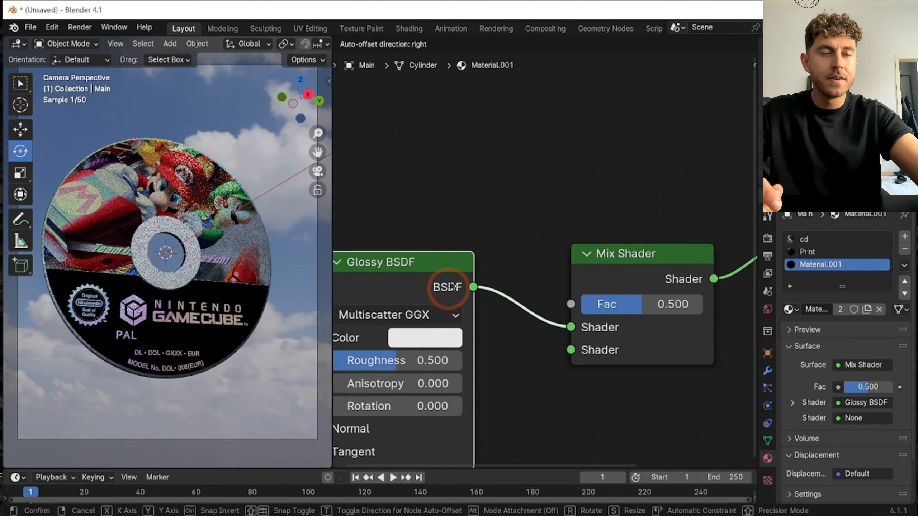
pyautogui.click(447, 286)
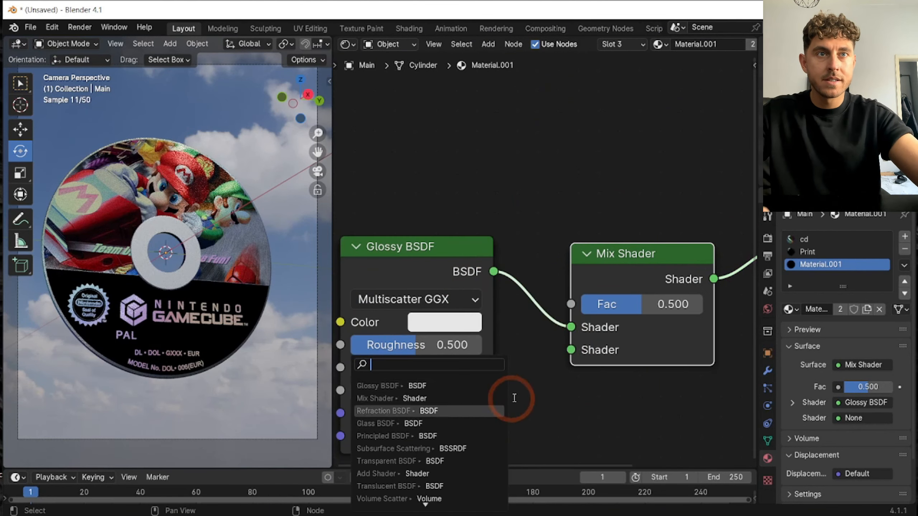
# Connect a new Glass BSDF, placed below the Glossy BSDF, to the Mix Shader's second shader input.
pyautogui.click(514, 399)
pyautogui.moveTo(568, 423); pyautogui.dragTo(622, 236, button='middle')
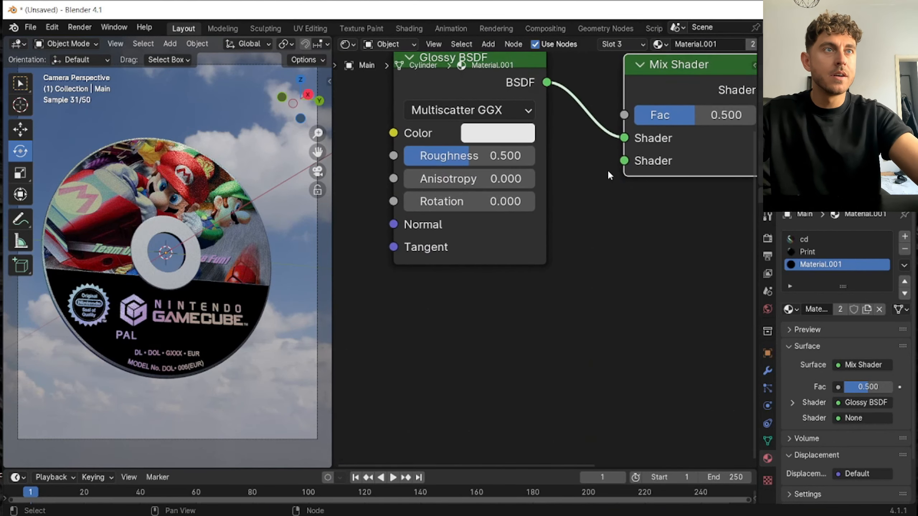
pyautogui.moveTo(624, 161); pyautogui.dragTo(582, 303)
pyautogui.write('glass')
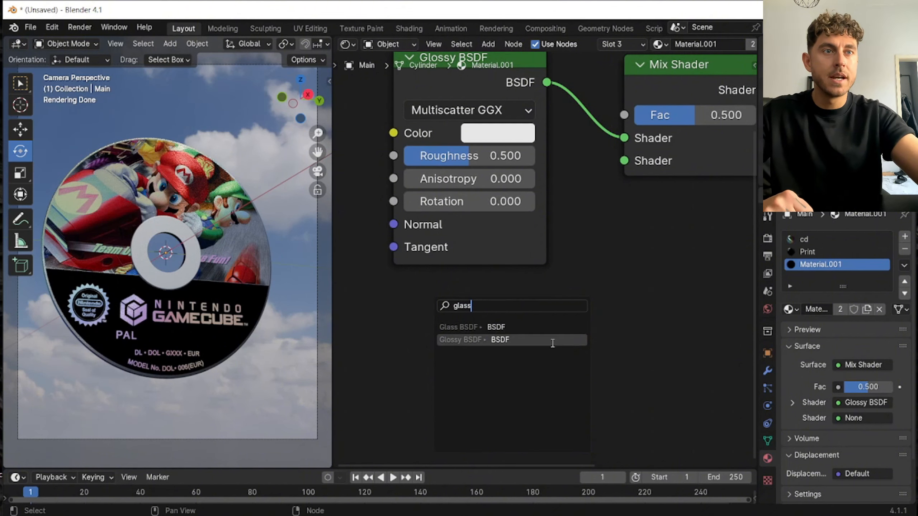
pyautogui.click(551, 328)
pyautogui.click(520, 333)
pyautogui.moveTo(652, 332); pyautogui.dragTo(667, 409, button='middle')
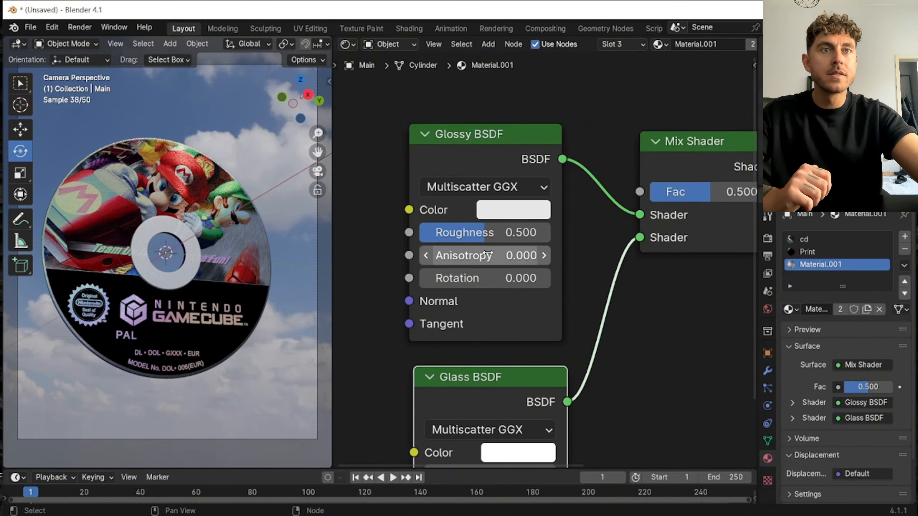
# Set the Glossy BSDF's Anisotropy to 0.500 and its Rotation to 0.123.
pyautogui.click(484, 255)
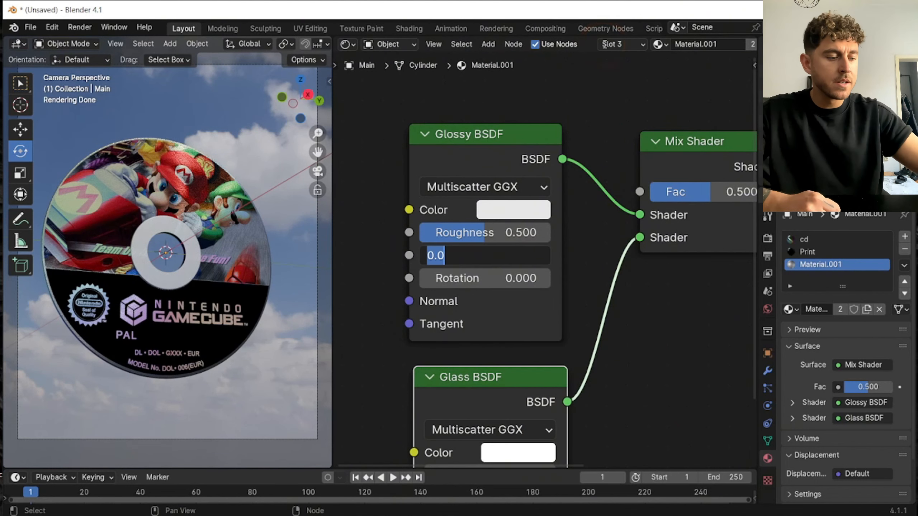
pyautogui.write('0.5')
pyautogui.press('Return')
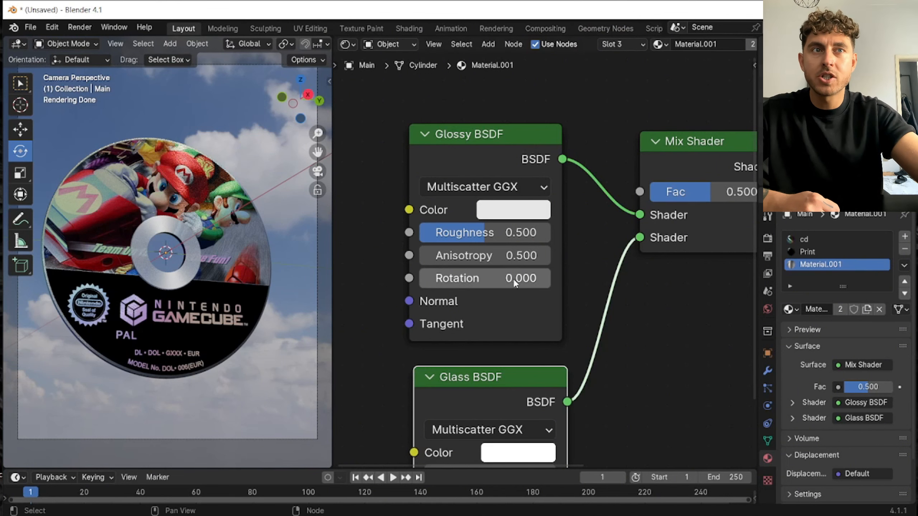
pyautogui.moveTo(513, 278); pyautogui.dragTo(521, 278)
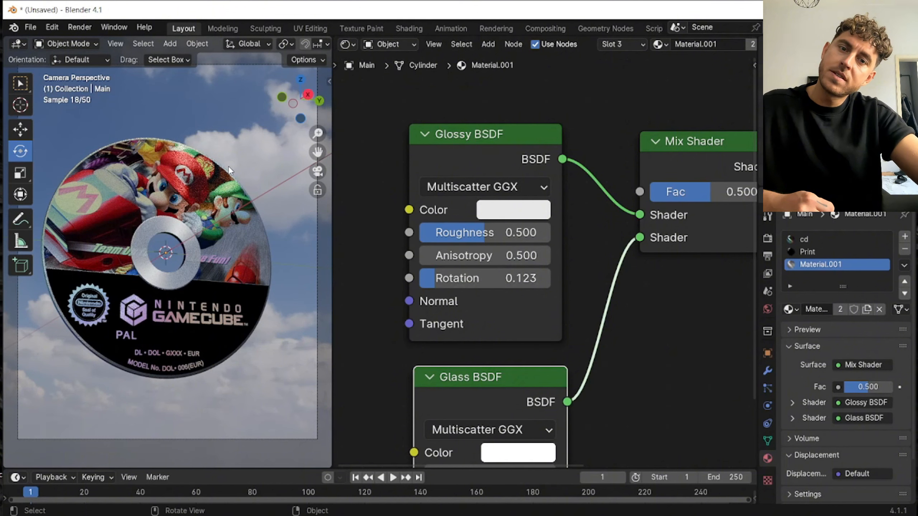
# Set the Mix Shader's Fac to 0.800.
pyautogui.moveTo(569, 292); pyautogui.dragTo(372, 379, button='middle')
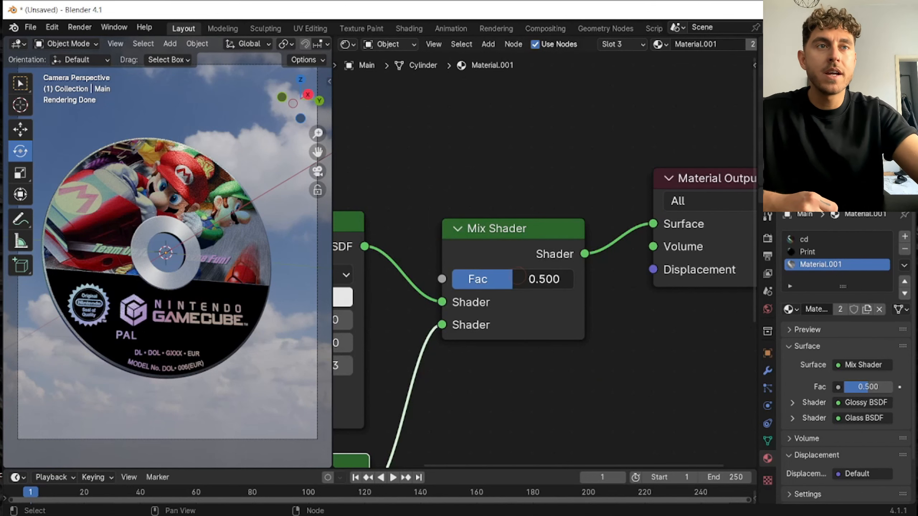
pyautogui.moveTo(519, 279); pyautogui.dragTo(550, 283)
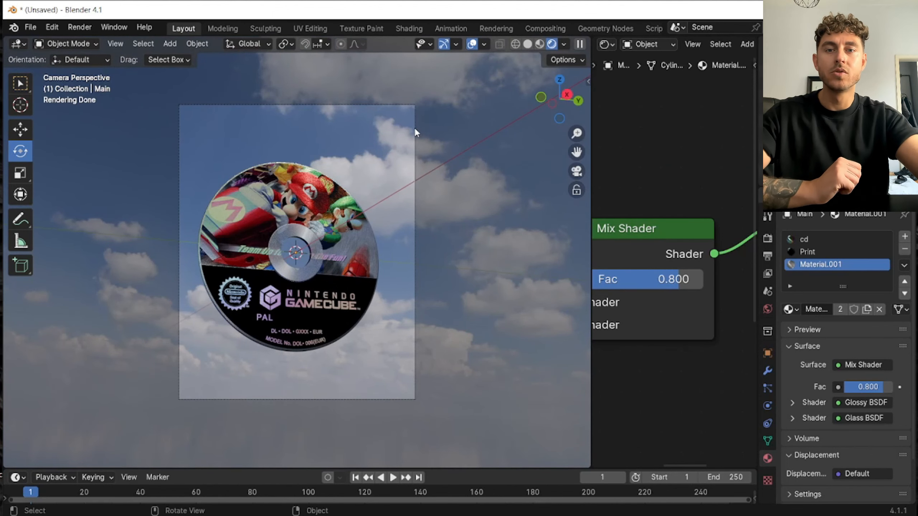
# Add a point light to the scene and display its transform values beside the viewport.
pyautogui.click(163, 45)
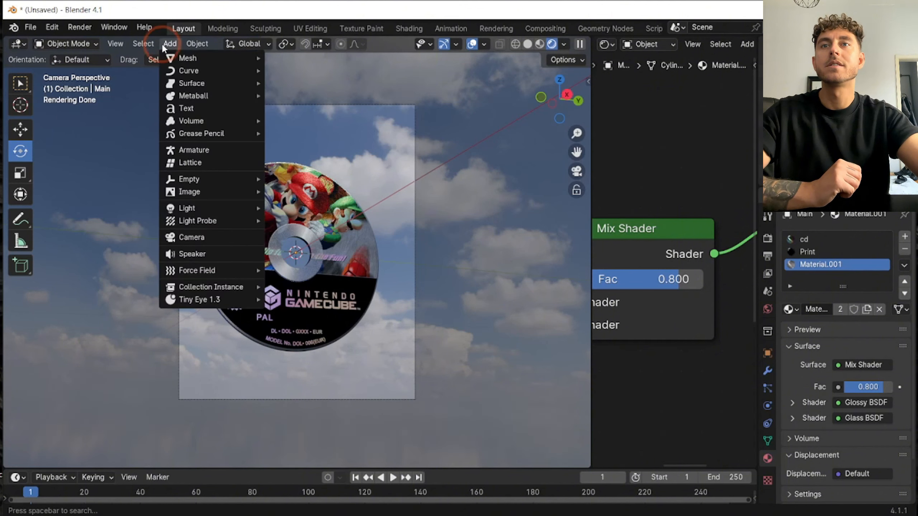
pyautogui.moveTo(187, 207)
pyautogui.click(302, 208)
pyautogui.press('n')
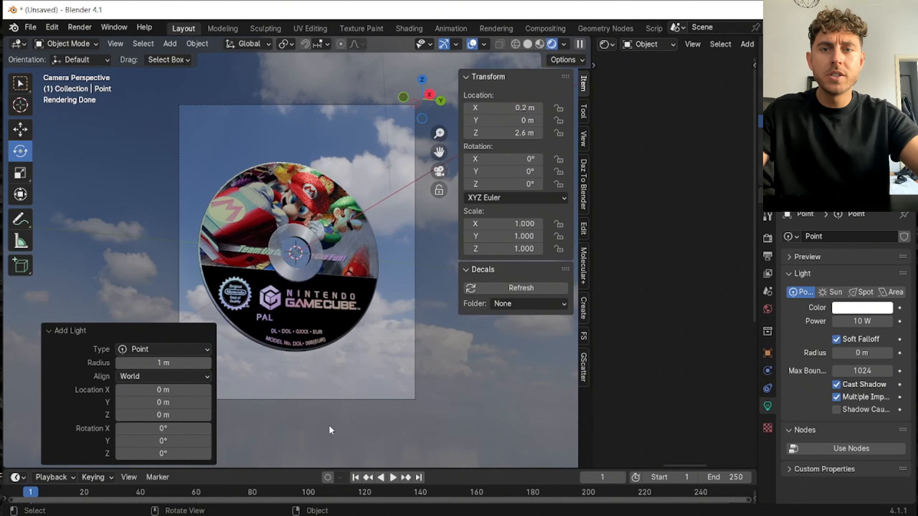
# Set the point light's Power to 5 W and its Radius to 0.2 m.
pyautogui.click(858, 320)
pyautogui.write('5')
pyautogui.press('Return')
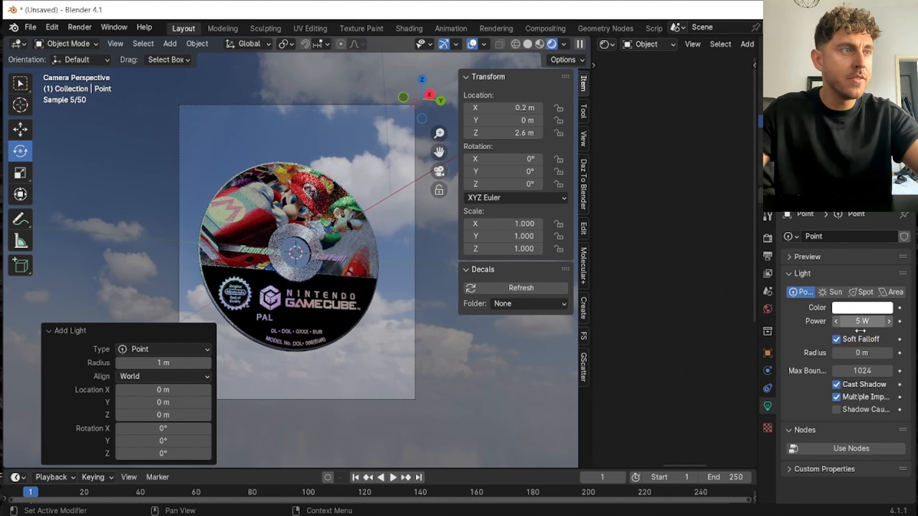
pyautogui.click(860, 352)
pyautogui.write('0.')
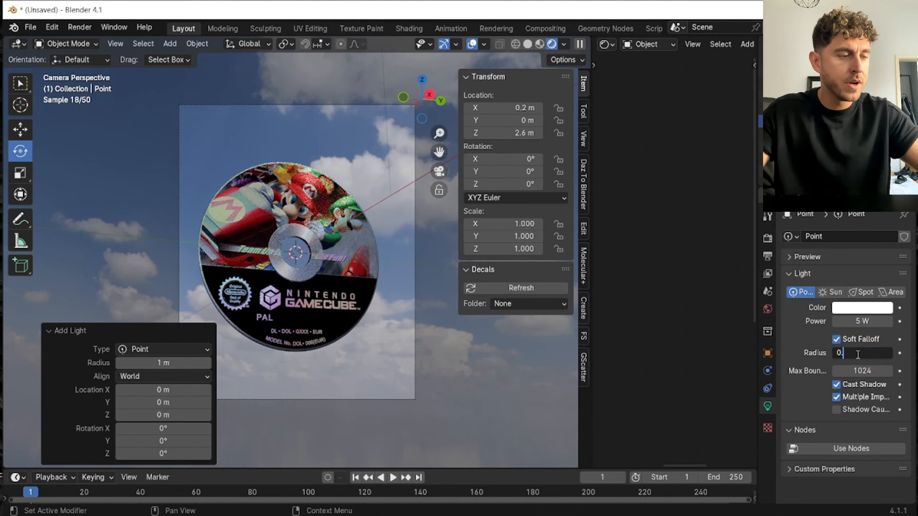
pyautogui.write('2')
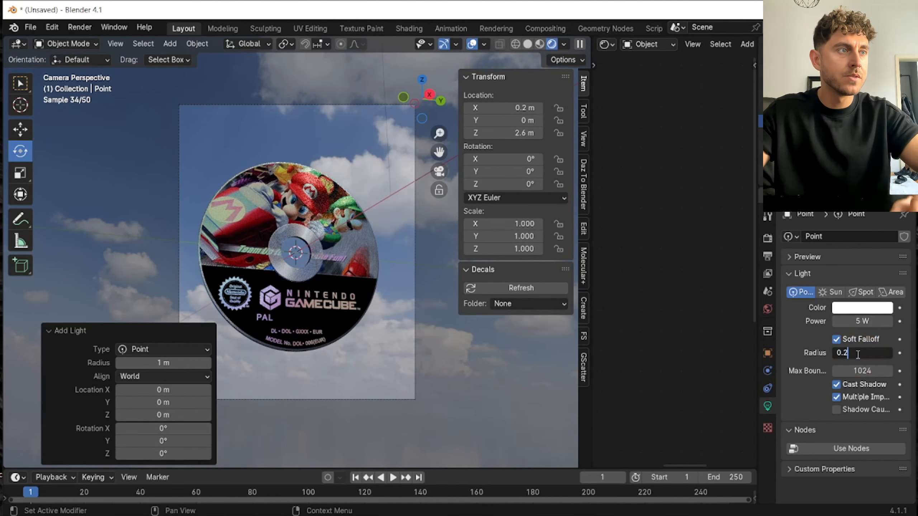
pyautogui.press('Return')
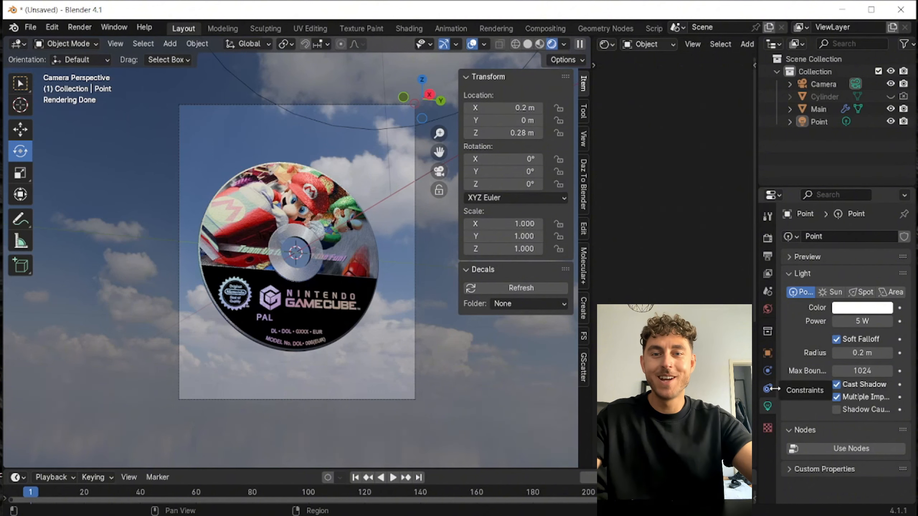
# Tint the point light's color a pale cyan-blue.
pyautogui.click(862, 307)
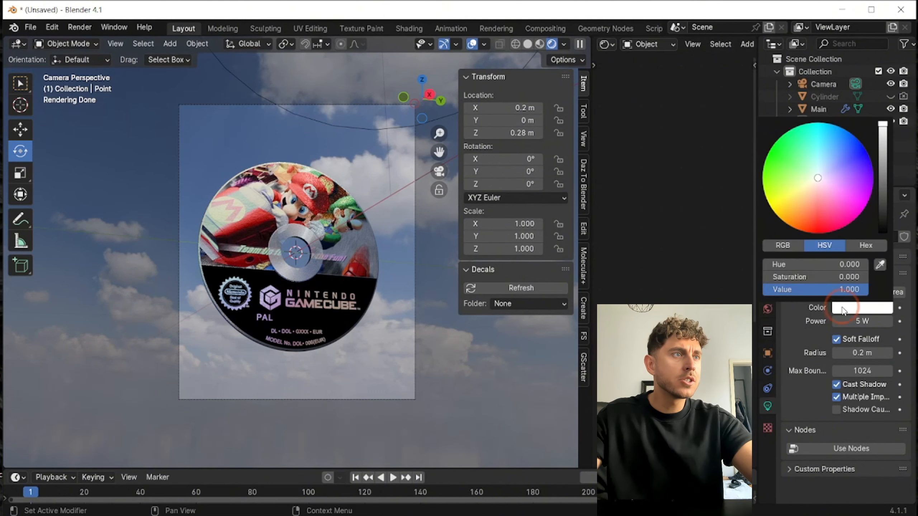
pyautogui.click(820, 167)
pyautogui.click(866, 245)
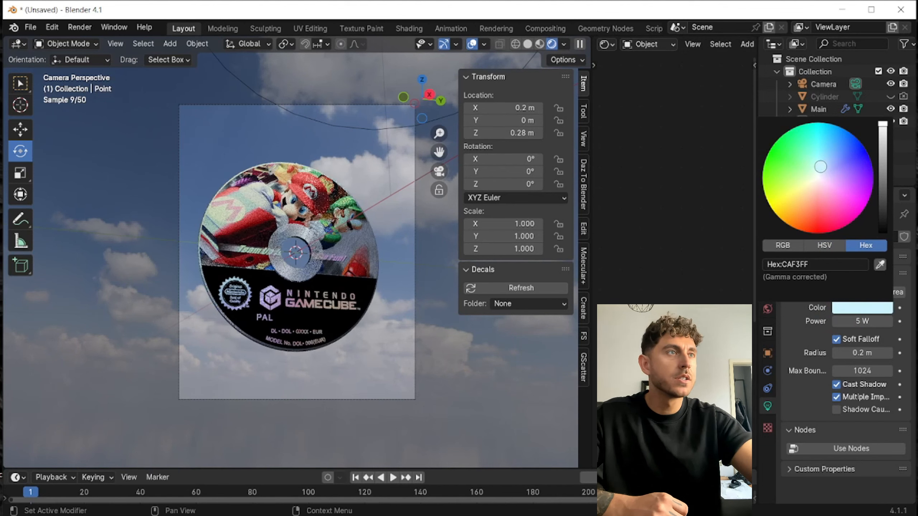
pyautogui.click(821, 164)
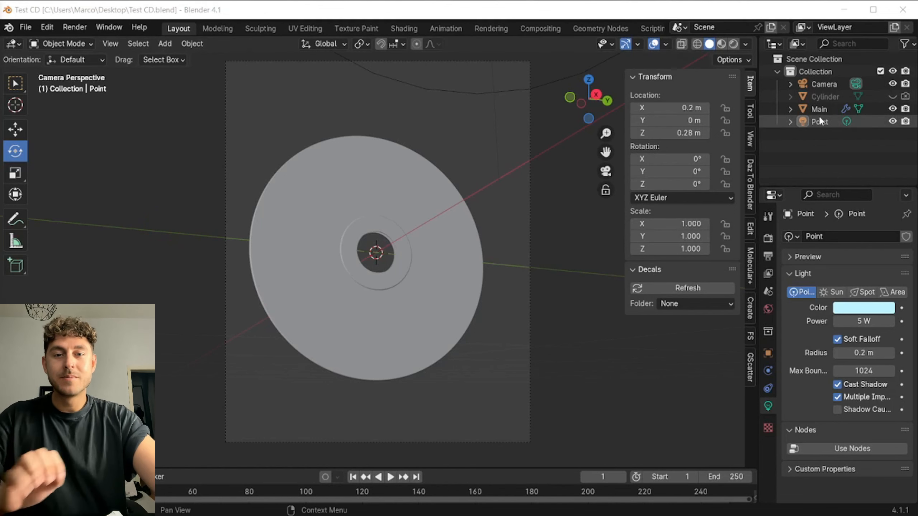
# Select the camera and show the scene's render settings.
pyautogui.click(816, 83)
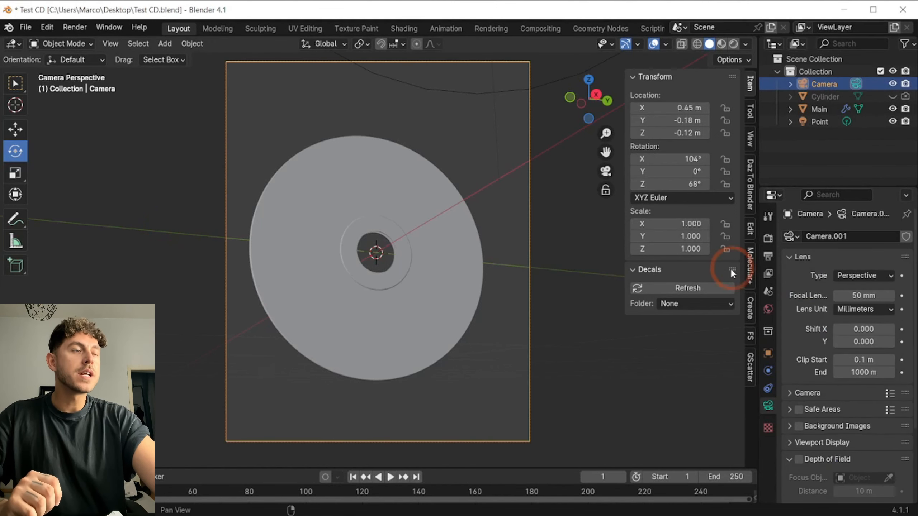
pyautogui.click(761, 239)
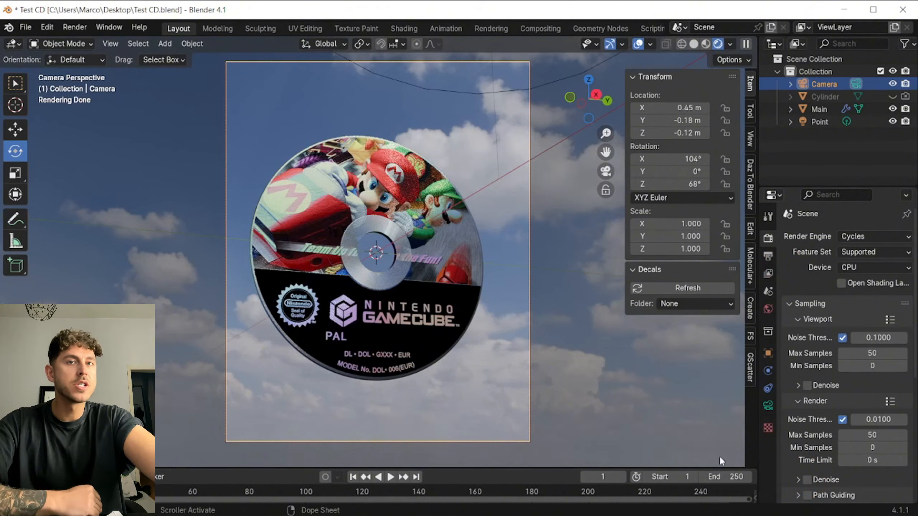
# Convert the CD object Main to a mesh.
pyautogui.click(303, 291)
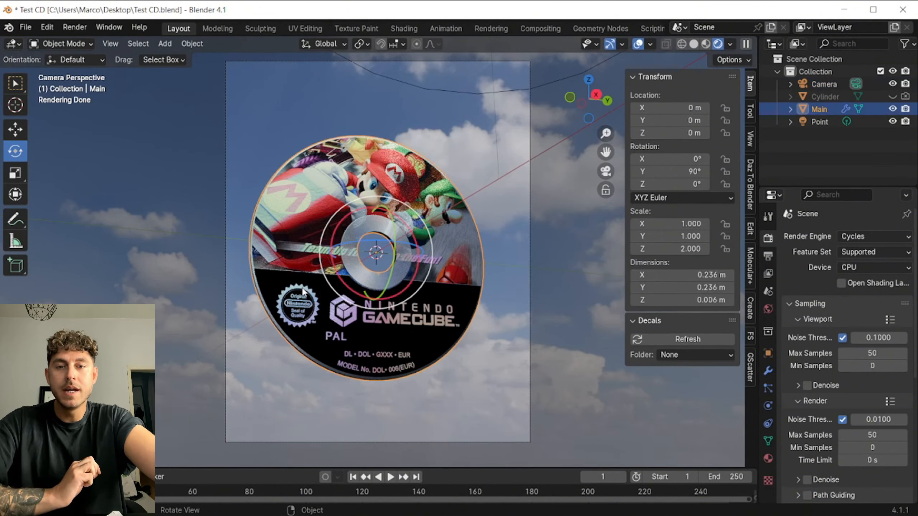
pyautogui.rightClick(302, 291)
pyautogui.moveTo(297, 314)
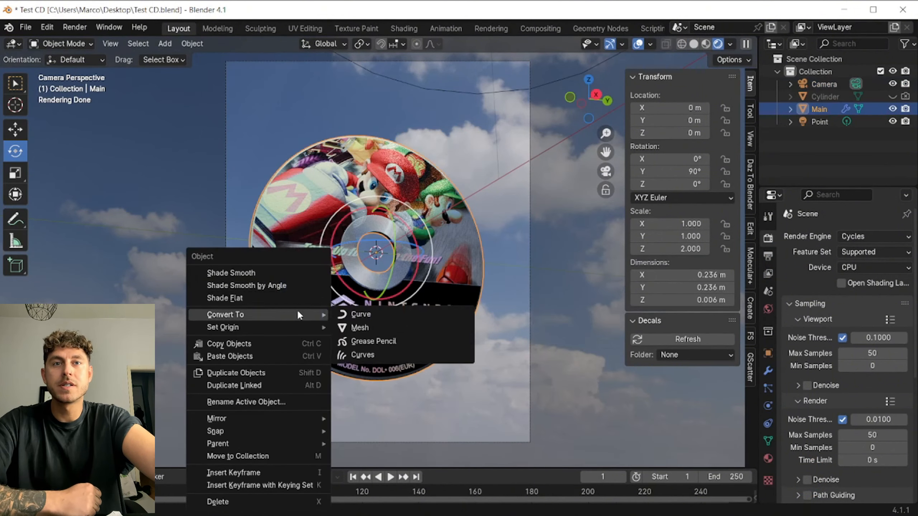
pyautogui.click(379, 329)
pyautogui.click(378, 329)
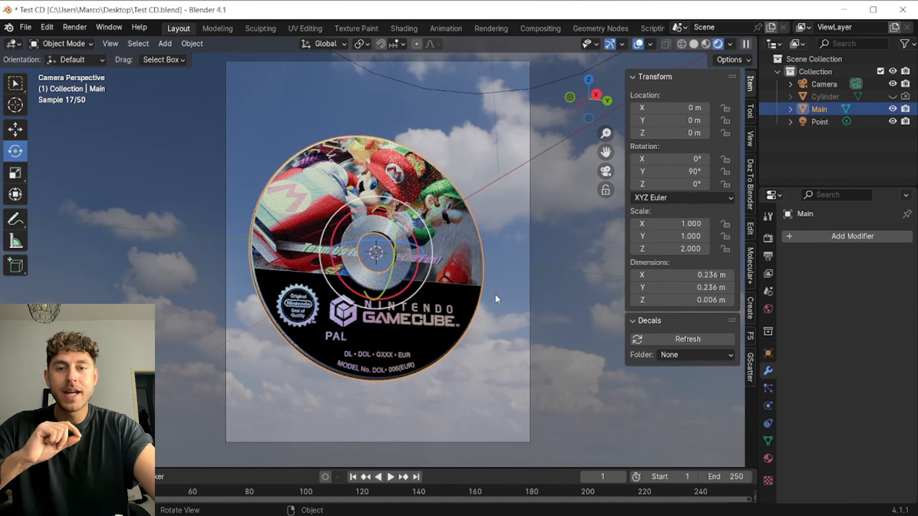
# Add an Array modifier to the CD with a fixed count of 10.
pyautogui.click(818, 235)
pyautogui.moveTo(817, 236)
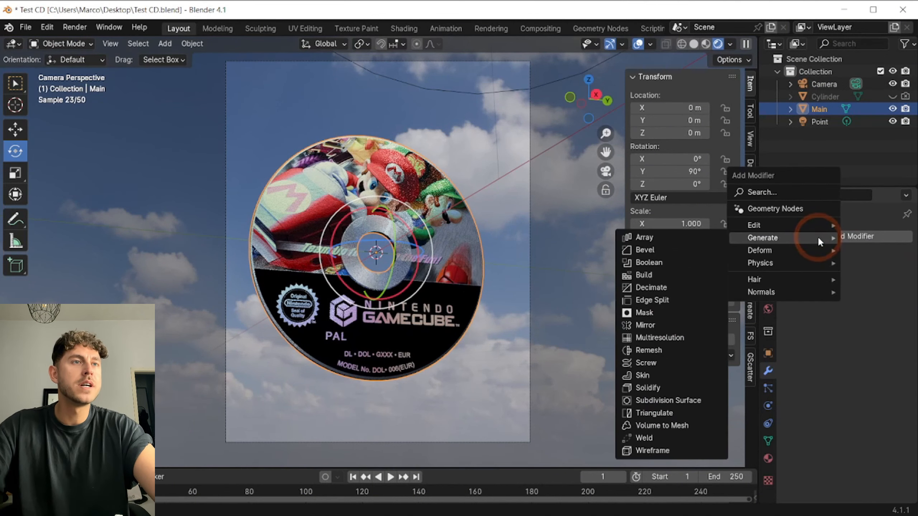
pyautogui.click(684, 232)
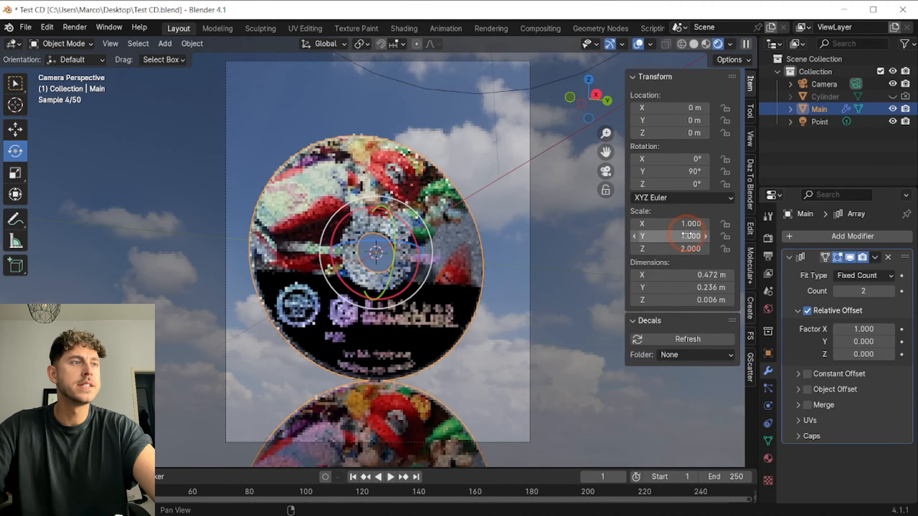
pyautogui.click(856, 291)
pyautogui.press('Return')
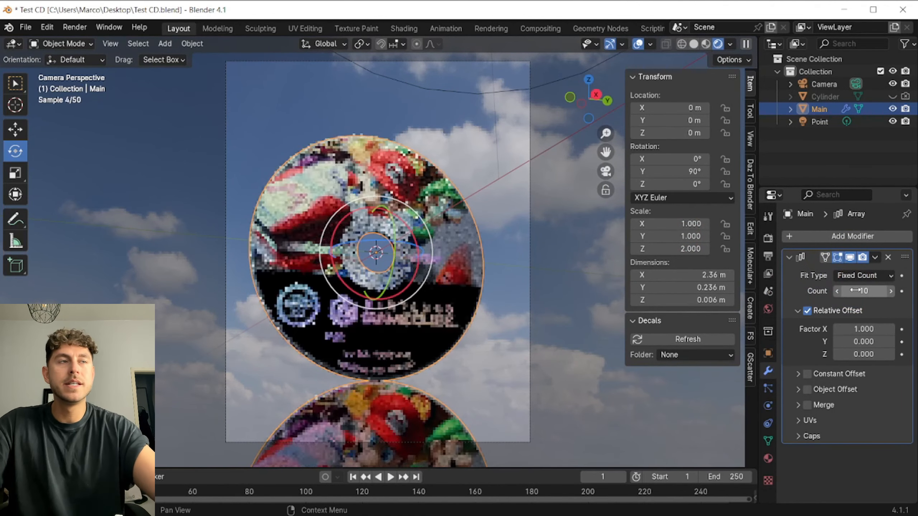
# Set the Array's Relative Offset factors to X 0.000 and Z -2.000 so the CDs stack behind each other.
pyautogui.click(863, 328)
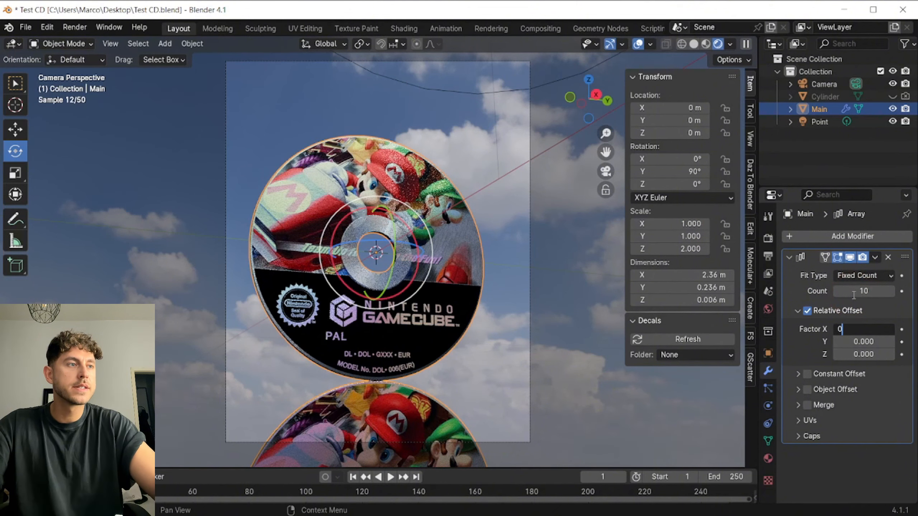
pyautogui.write('0')
pyautogui.press('Return')
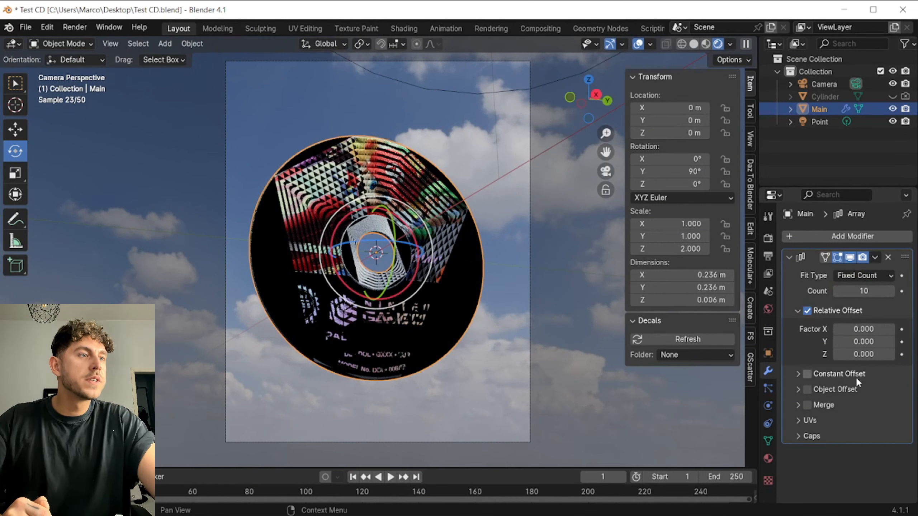
pyautogui.click(838, 355)
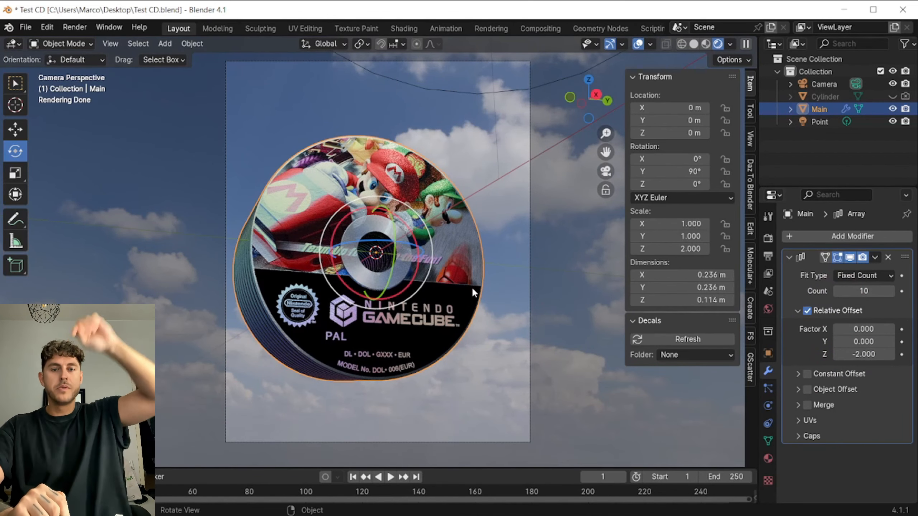
# Enable the Array's Constant Offset and set its X distance to -0.3 m so the CD copies spread upward.
pyautogui.click(808, 374)
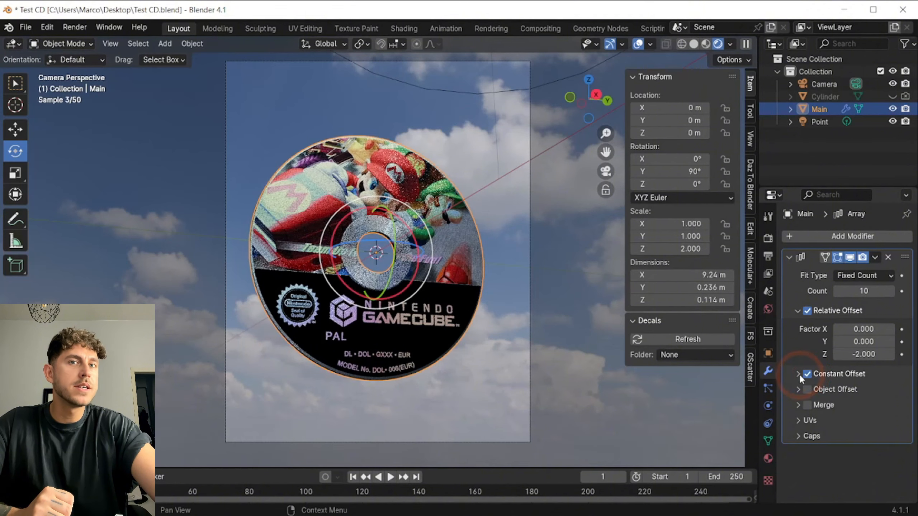
pyautogui.click(798, 374)
pyautogui.scroll(5, 347, 249)
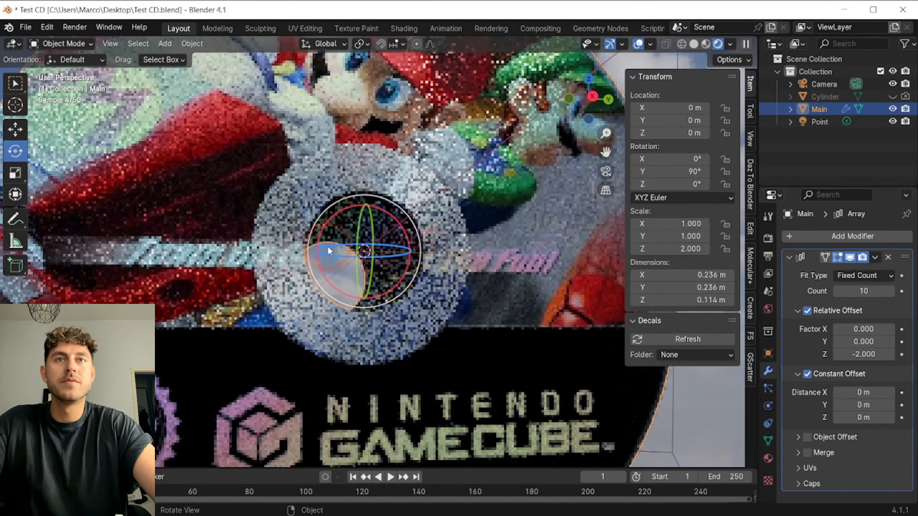
pyautogui.moveTo(327, 246); pyautogui.dragTo(330, 252, button='middle')
pyautogui.doubleClick(860, 393)
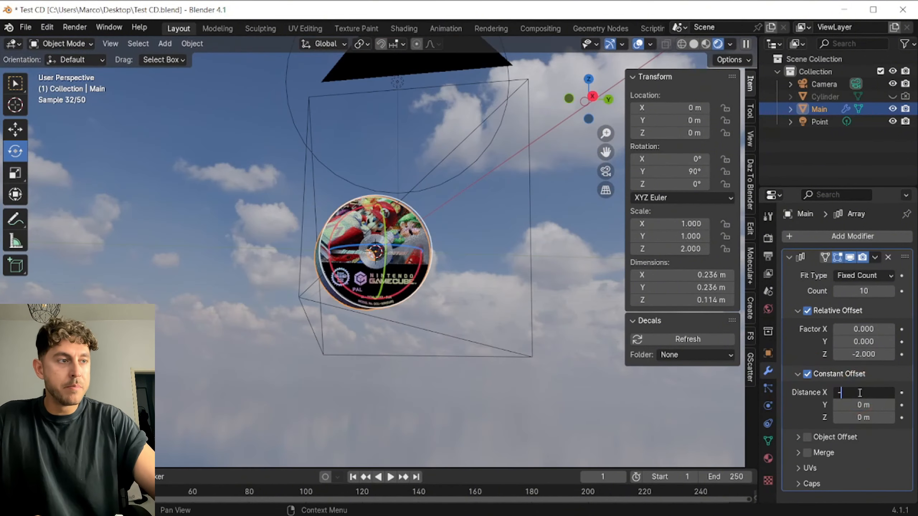
pyautogui.write('-1')
pyautogui.press('Return')
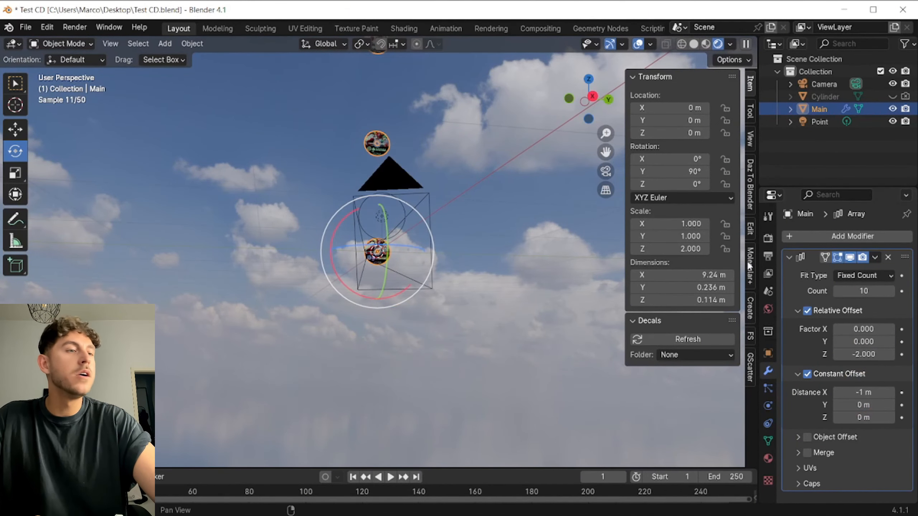
pyautogui.moveTo(885, 389); pyautogui.dragTo(875, 395)
pyautogui.click(875, 395)
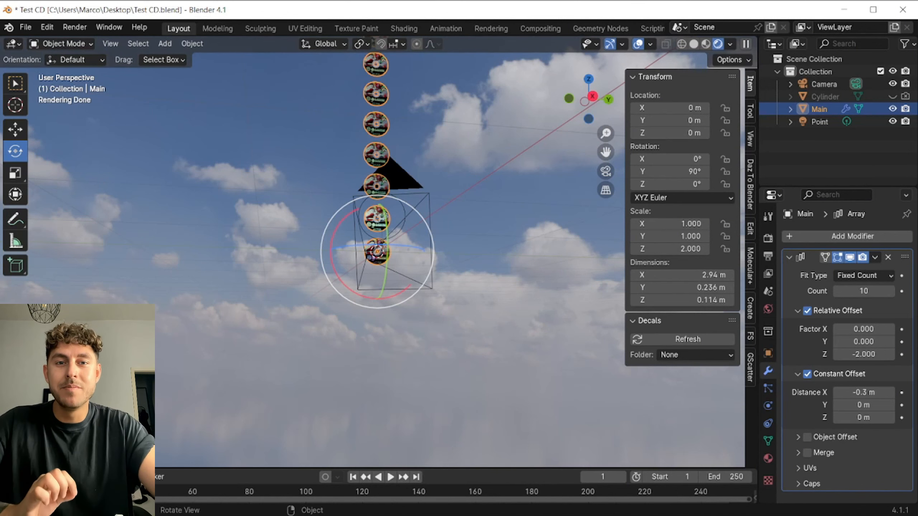
# Set the animation range to start at frame 0 and end at frame 240, and enlarge the timeline.
pyautogui.click(733, 476)
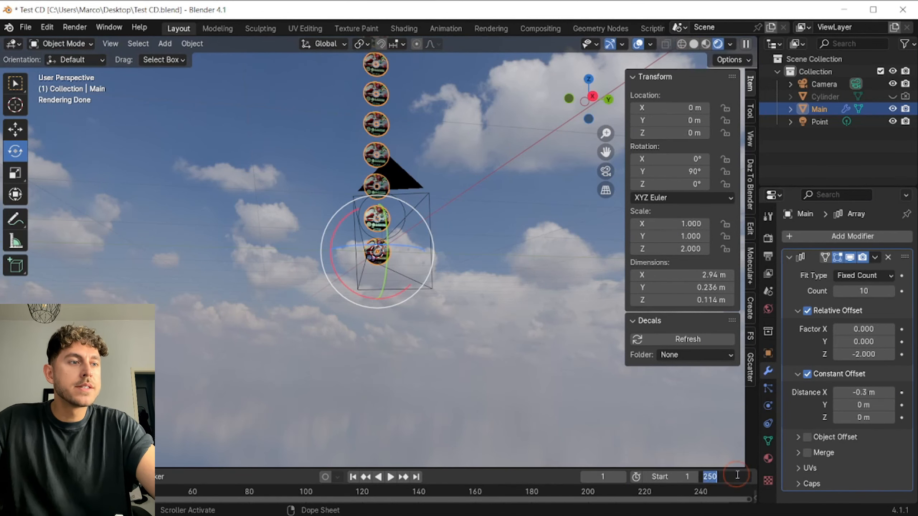
pyautogui.write('240')
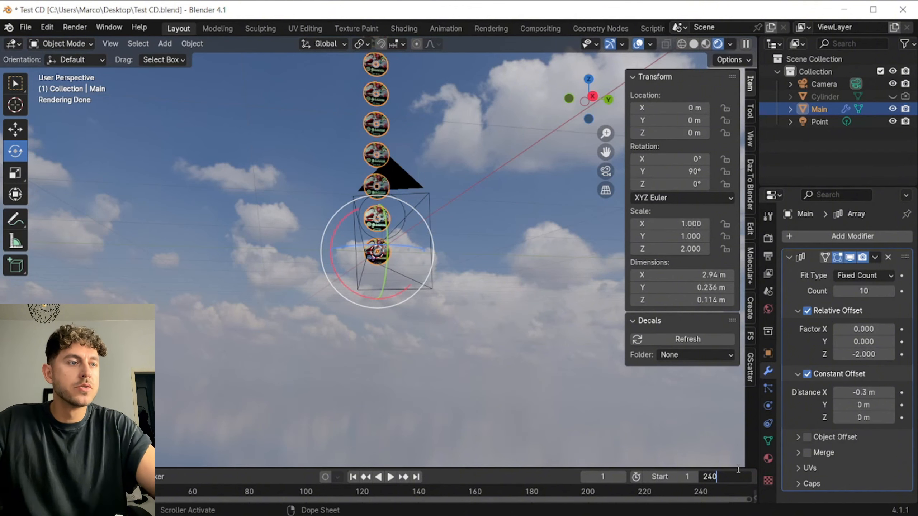
pyautogui.press('Return')
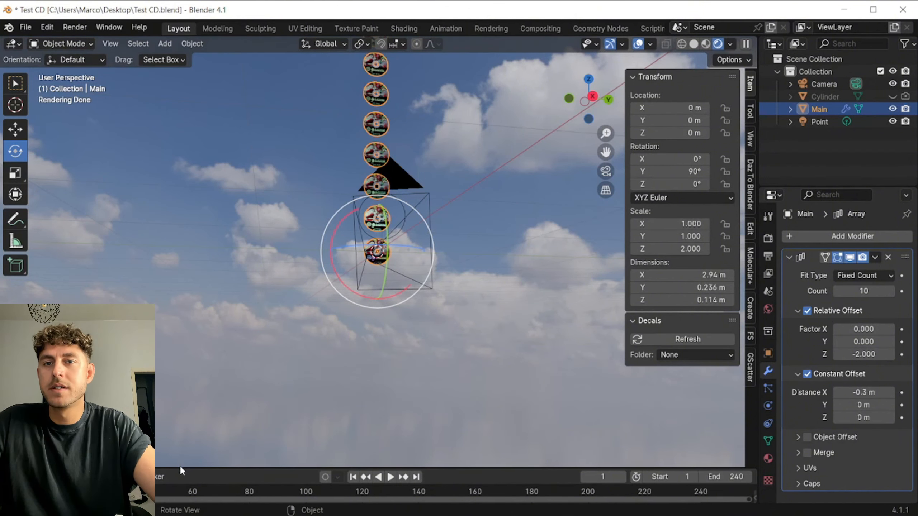
pyautogui.moveTo(180, 466); pyautogui.dragTo(190, 375)
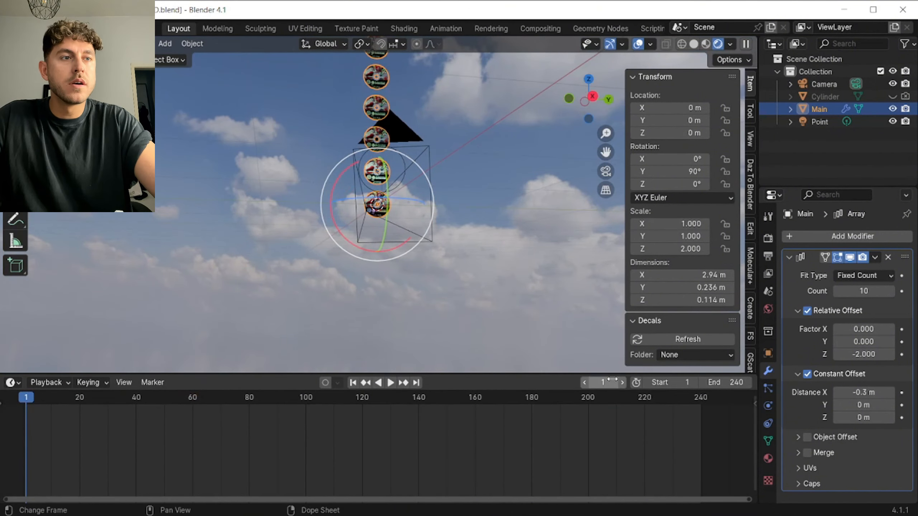
pyautogui.click(660, 384)
pyautogui.write('0')
pyautogui.press('Return')
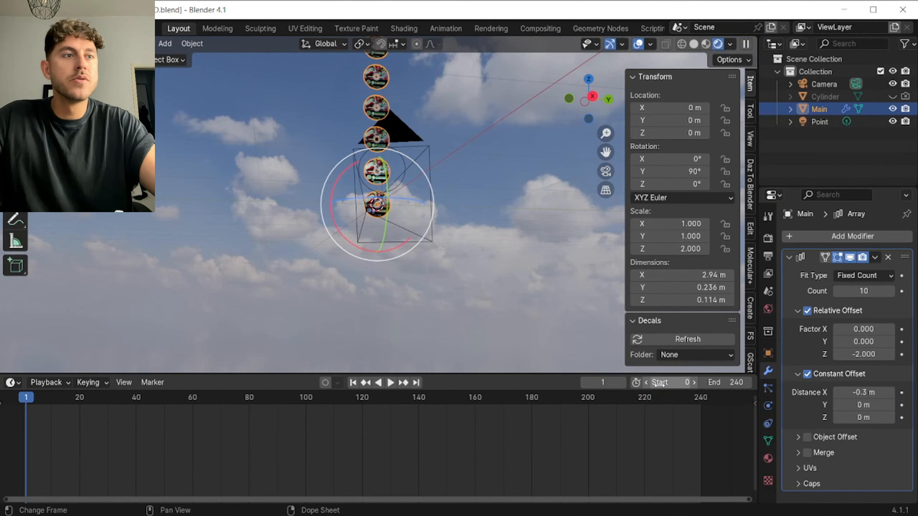
# Go to frame 0 and insert keyframes on the Array's Constant Offset distances.
pyautogui.hotkey('shift', 'Left')
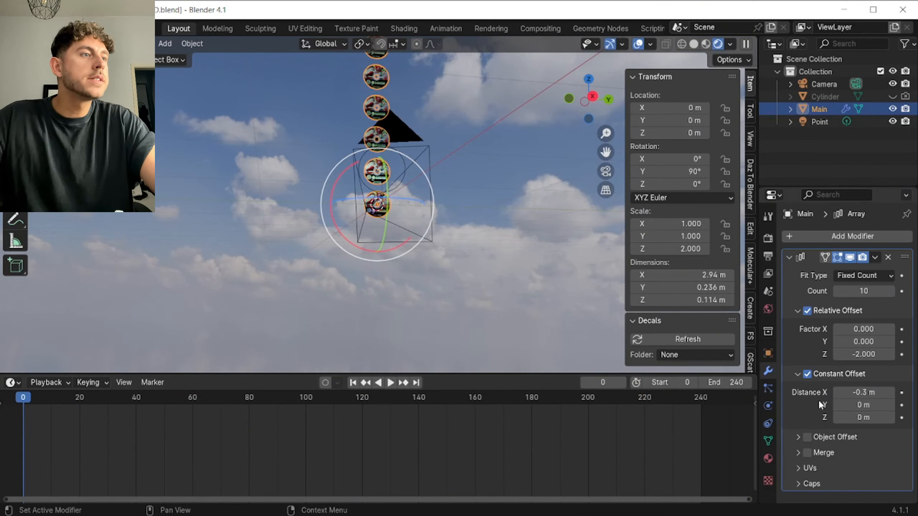
pyautogui.rightClick(866, 392)
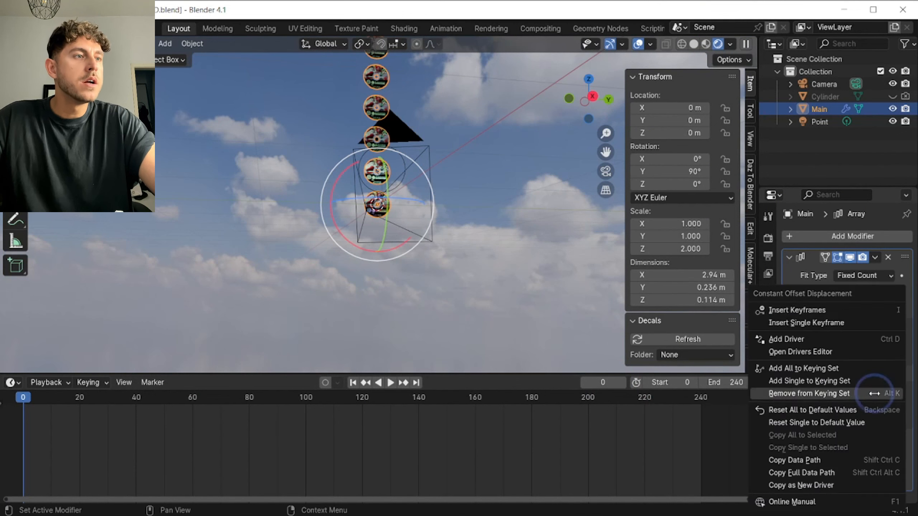
pyautogui.click(817, 310)
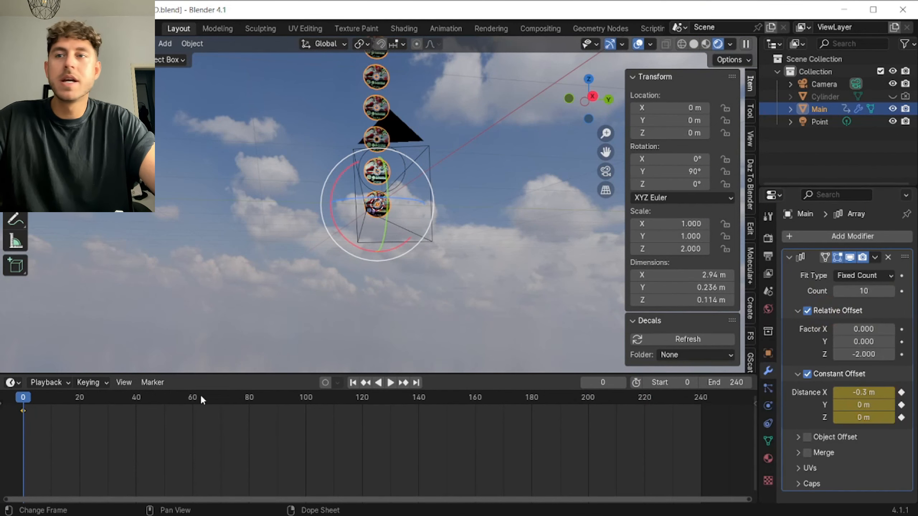
# At frame 90, set the Array's Constant Offset X distance to 0 m and keyframe it.
pyautogui.press('space')
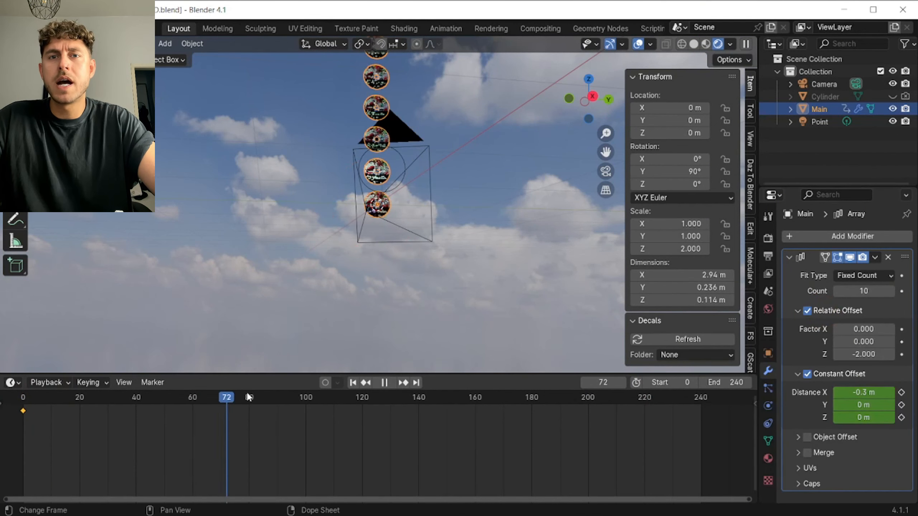
pyautogui.press('space')
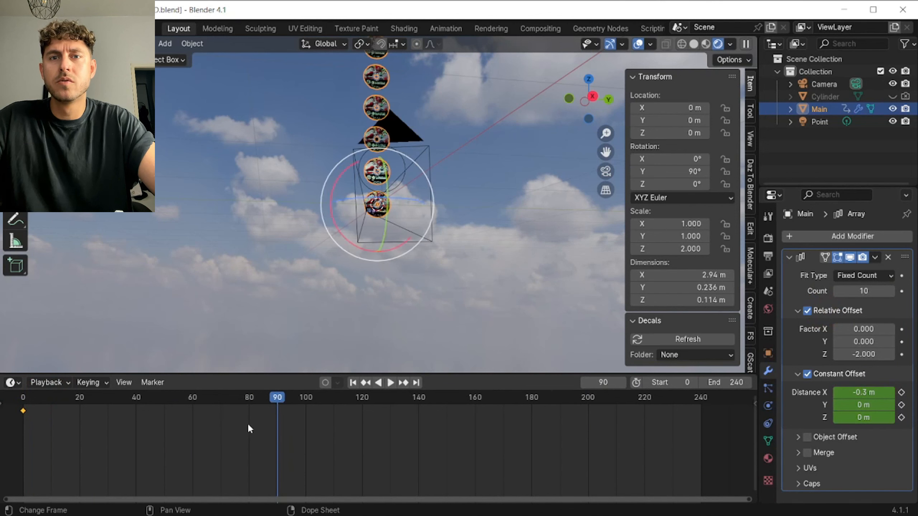
pyautogui.doubleClick(867, 393)
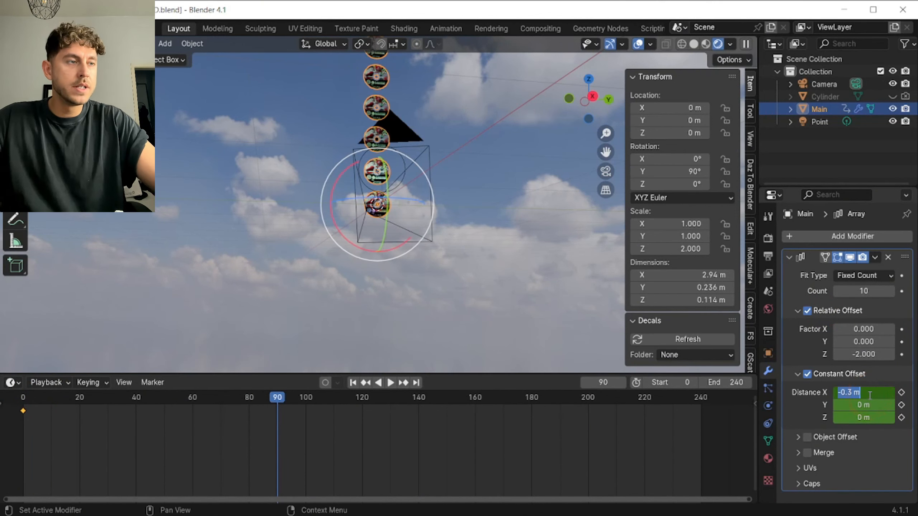
pyautogui.write('0')
pyautogui.press('Return')
pyautogui.click(902, 393)
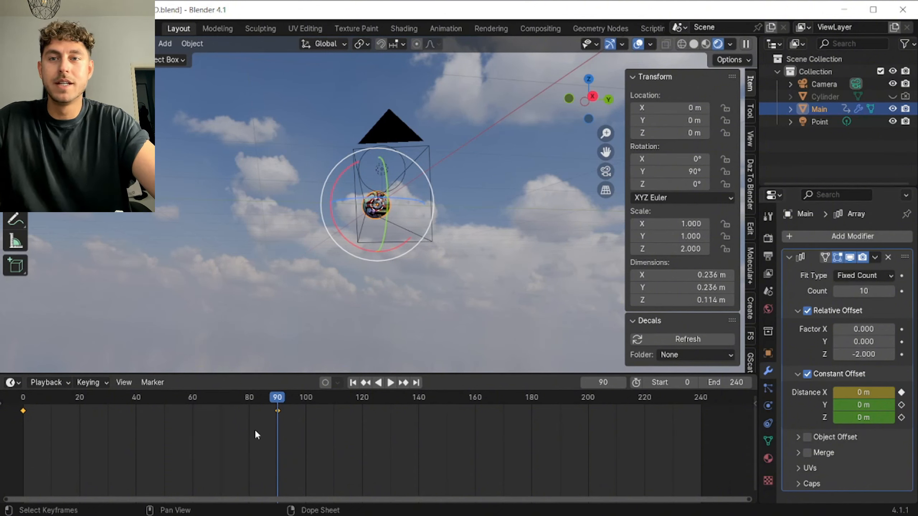
# Look through the camera and move the Constant Offset keyframe from frame 90 to frame 100.
pyautogui.moveTo(280, 395); pyautogui.dragTo(142, 404)
pyautogui.press('Escape')
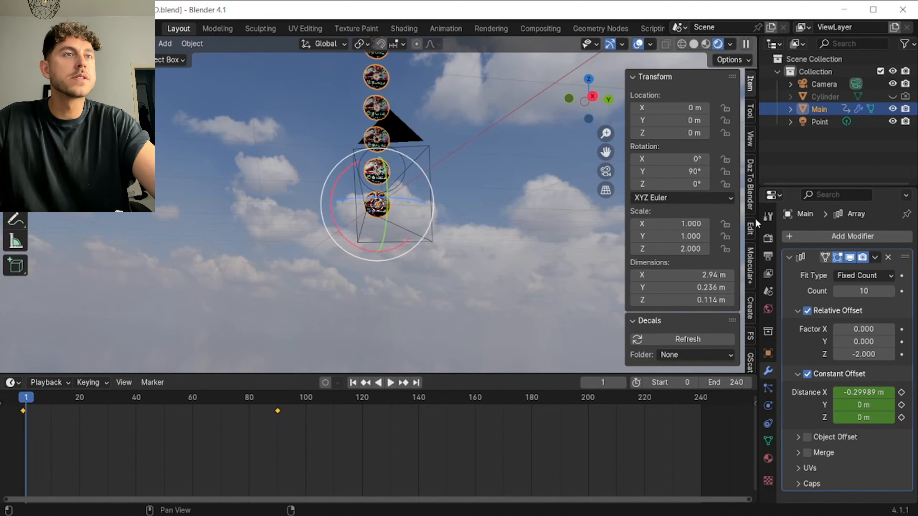
pyautogui.click(606, 175)
pyautogui.moveTo(36, 397); pyautogui.dragTo(306, 398)
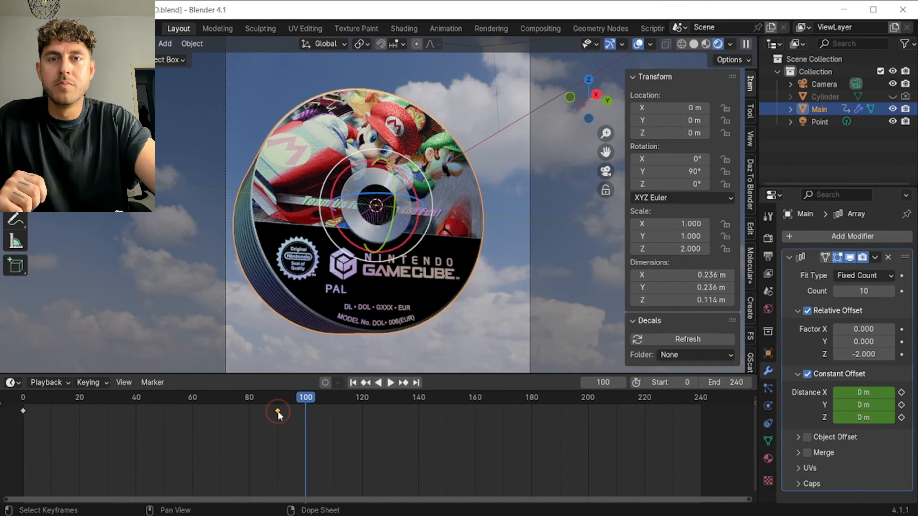
pyautogui.click(277, 411)
pyautogui.press('g')
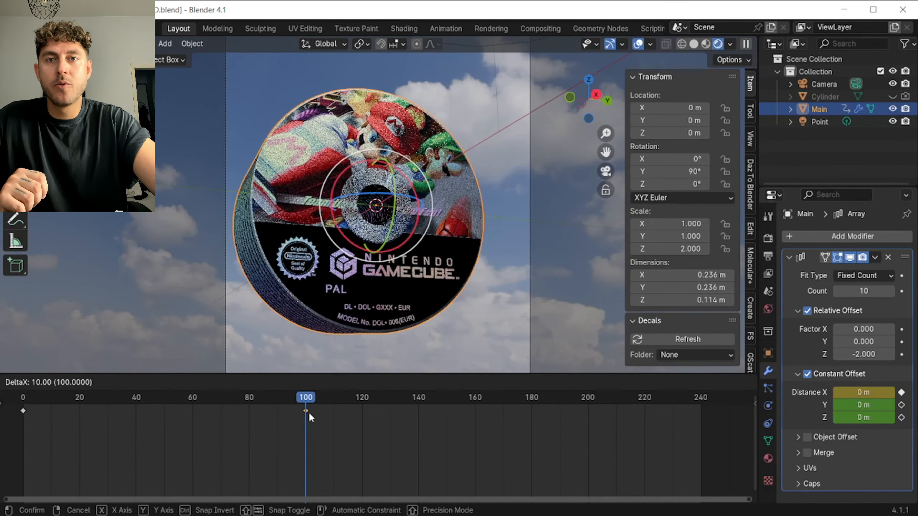
pyautogui.click(308, 412)
# At frame 90, set the Array's Constant Offset X distance to 0.002 m and insert keyframes for the distances.
pyautogui.moveTo(301, 397); pyautogui.dragTo(280, 407)
pyautogui.press('Escape')
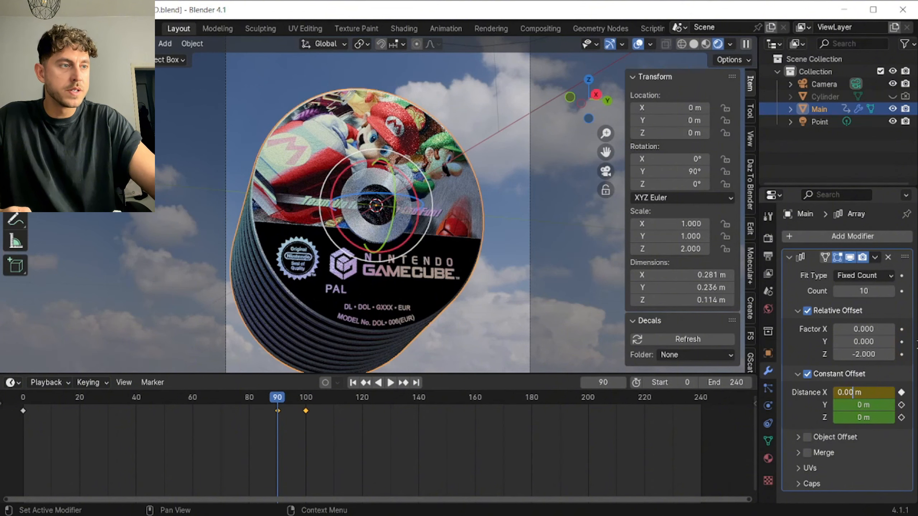
pyautogui.press('Return')
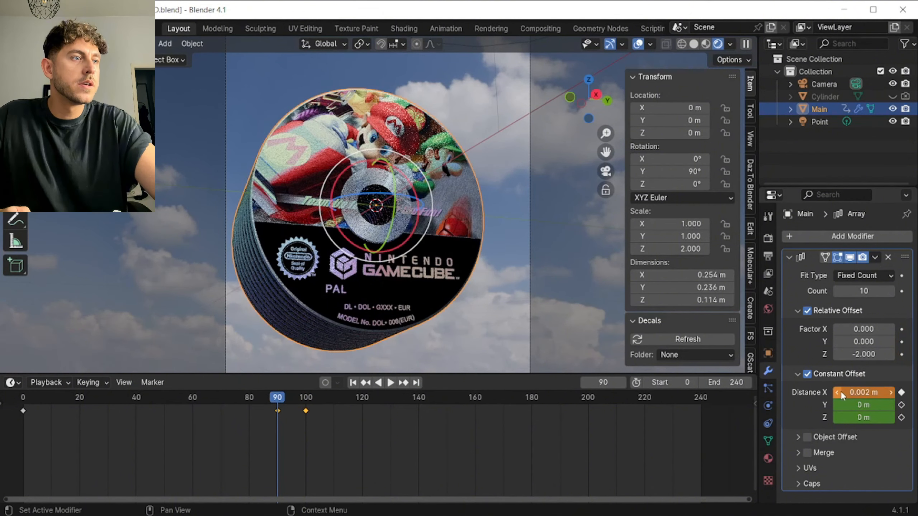
pyautogui.rightClick(842, 392)
pyautogui.click(237, 427)
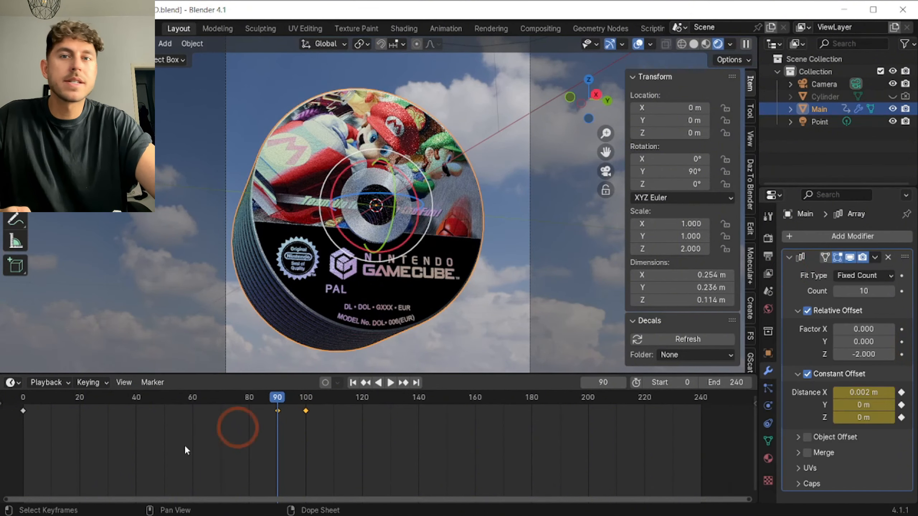
# Play and scrub the animation from the first frame to check how the CDs stack up in the camera view.
pyautogui.hotkey('shift', 'Left')
pyautogui.press('space')
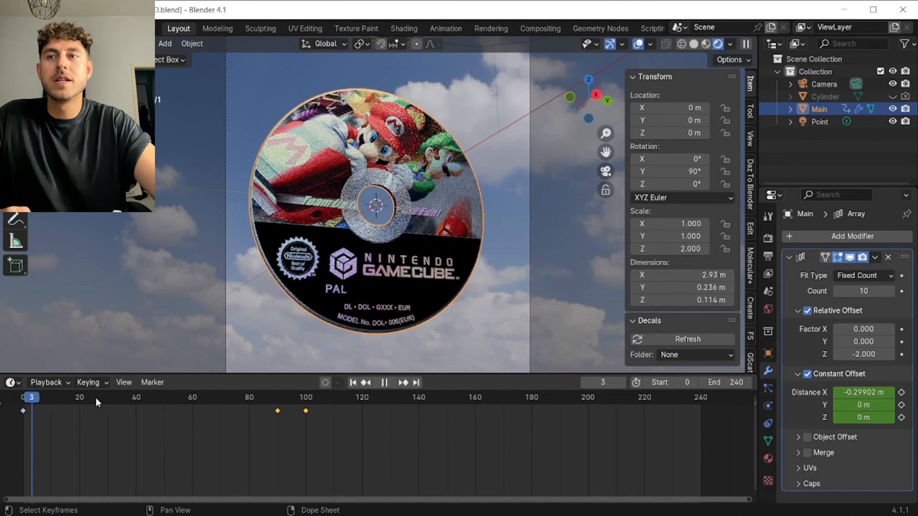
pyautogui.moveTo(139, 391); pyautogui.dragTo(294, 386)
pyautogui.press('Escape')
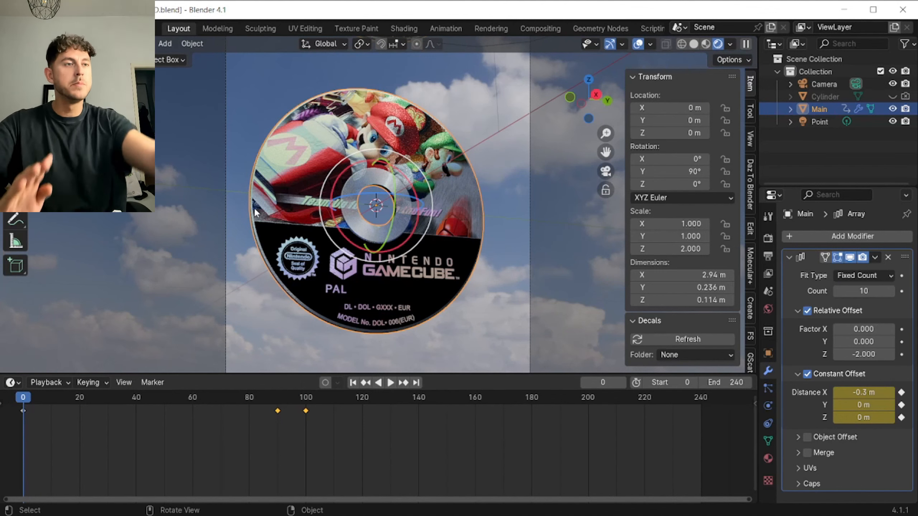
# Set the camera's focal length to 5 mm and insert a keyframe for it at frame 0.
pyautogui.click(826, 85)
pyautogui.click(768, 274)
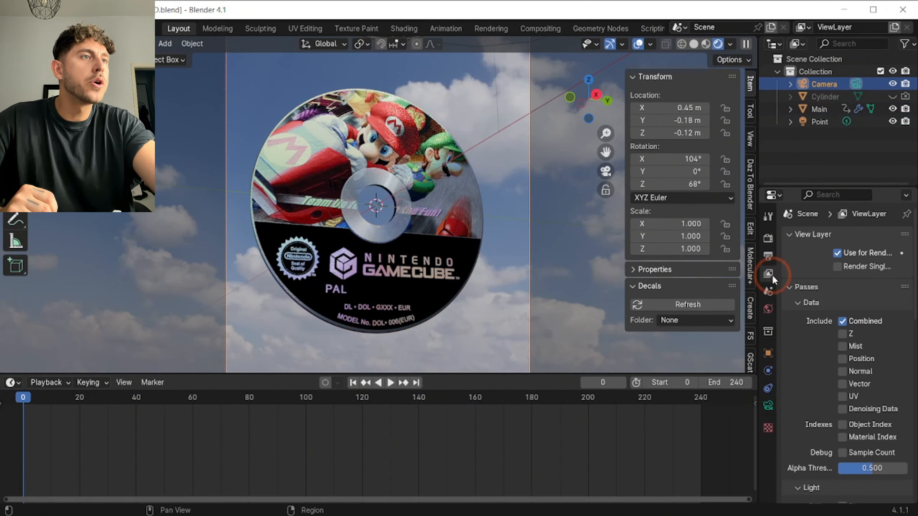
pyautogui.click(767, 256)
pyautogui.click(769, 405)
pyautogui.doubleClick(864, 295)
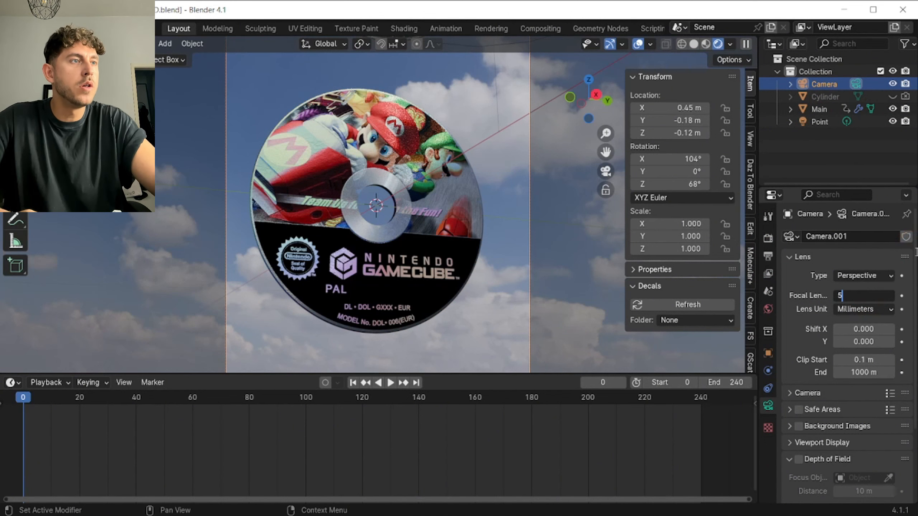
pyautogui.write('5')
pyautogui.press('Return')
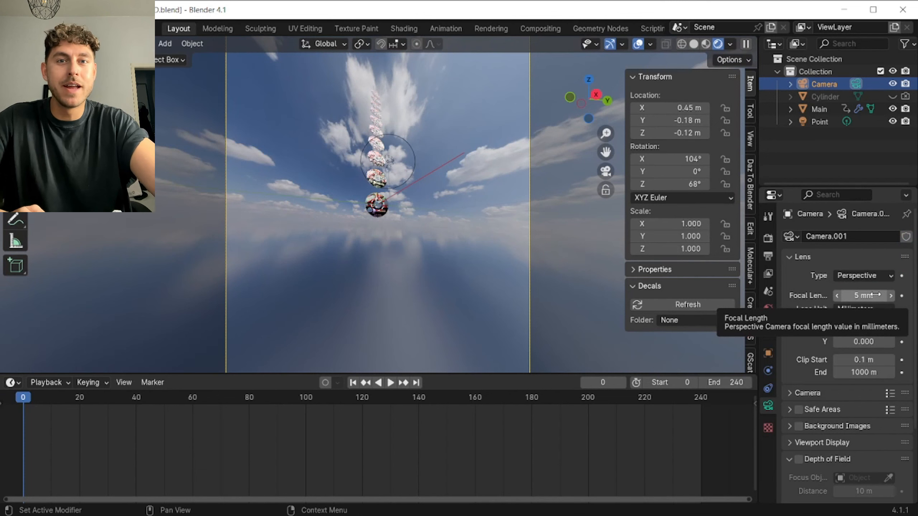
pyautogui.rightClick(858, 292)
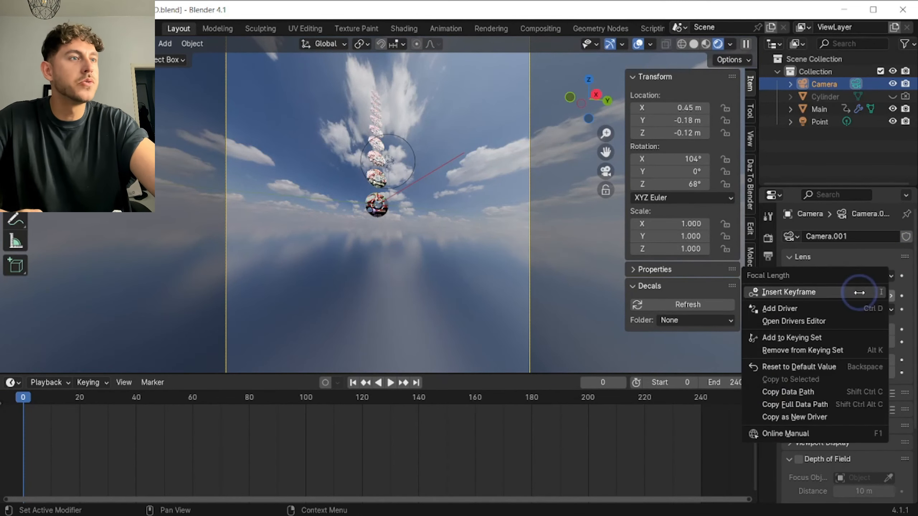
pyautogui.click(859, 292)
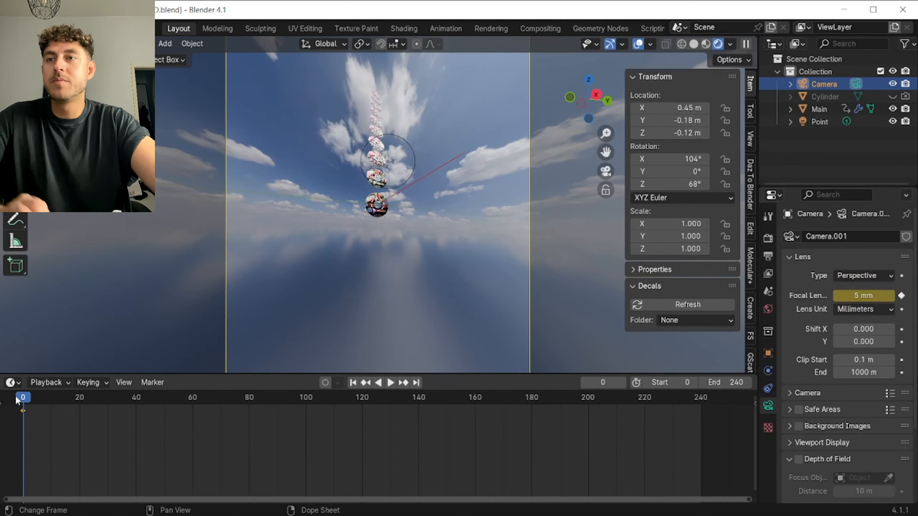
# Set and keyframe the camera's focal length at 50 mm on frame 60, and play the animation from frame 0.
pyautogui.moveTo(17, 399); pyautogui.dragTo(191, 398)
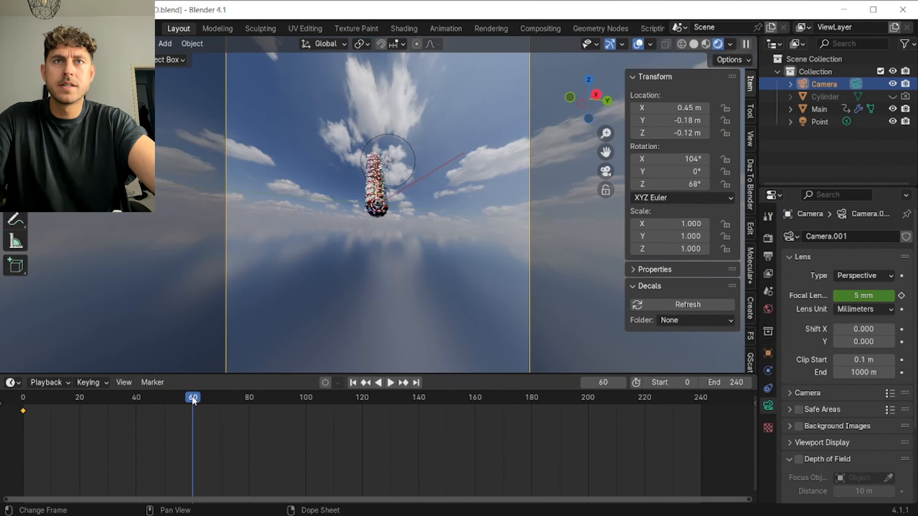
pyautogui.click(867, 295)
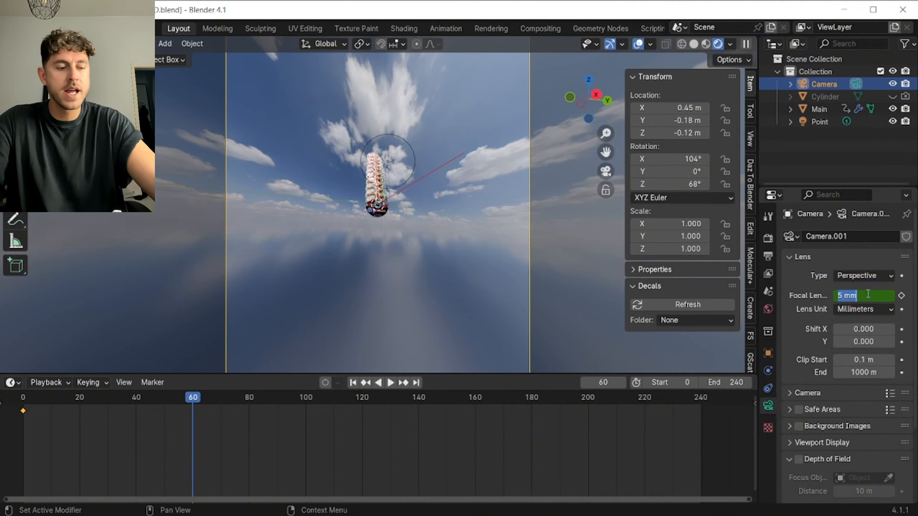
pyautogui.write('60')
pyautogui.press('Return')
pyautogui.click(868, 294)
pyautogui.write('50')
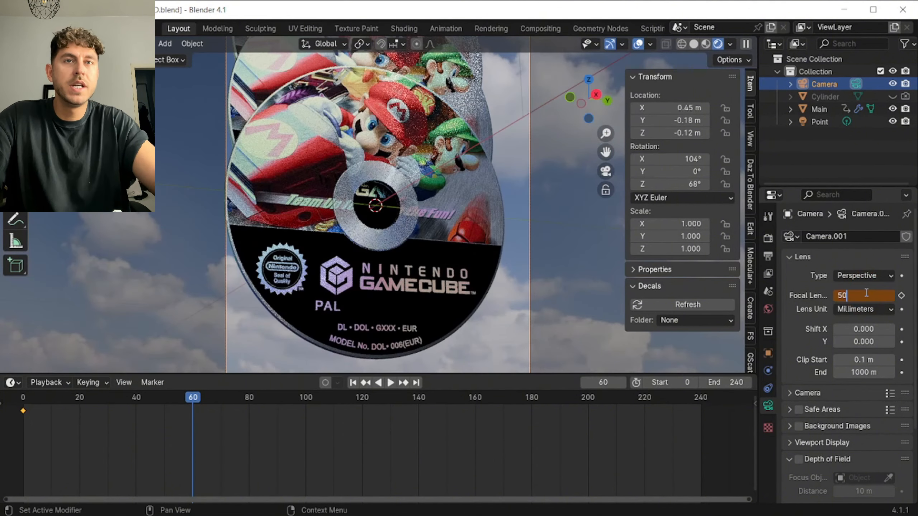
pyautogui.press('Return')
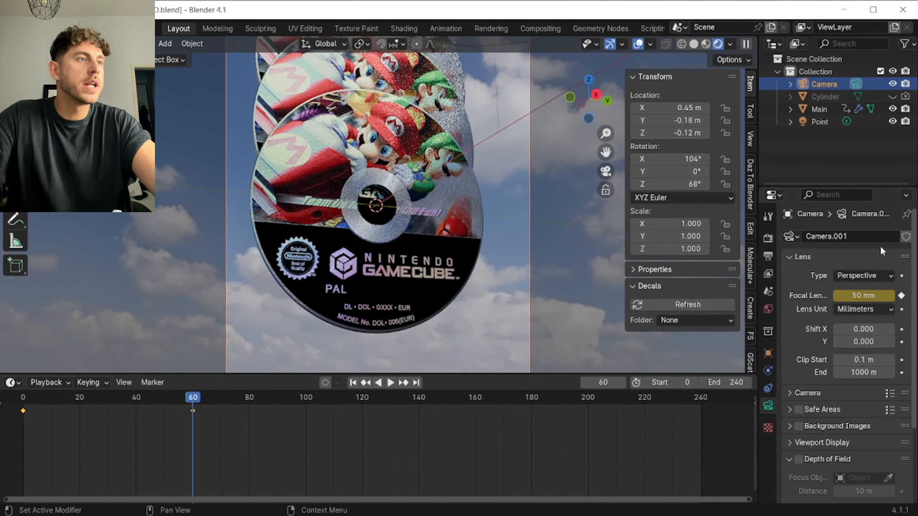
pyautogui.click(901, 296)
pyautogui.moveTo(191, 399); pyautogui.dragTo(21, 401)
pyautogui.press('space')
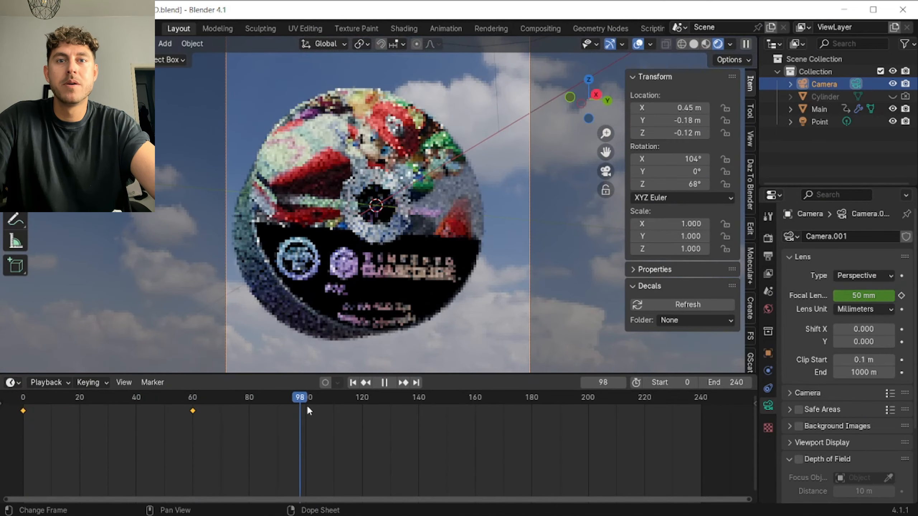
# Stop the playback, return to frame 0 and insert a rotation keyframe for the Main object.
pyautogui.press('space')
pyautogui.press('Home')
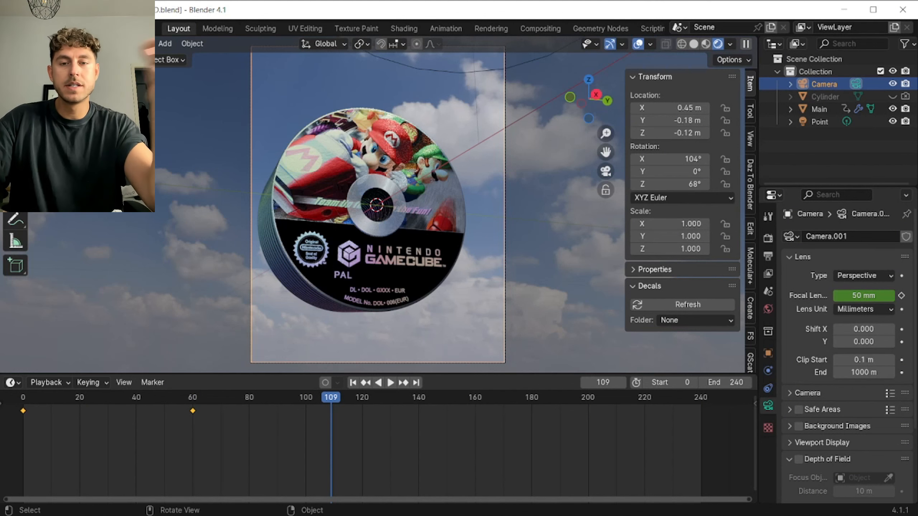
pyautogui.click(22, 408)
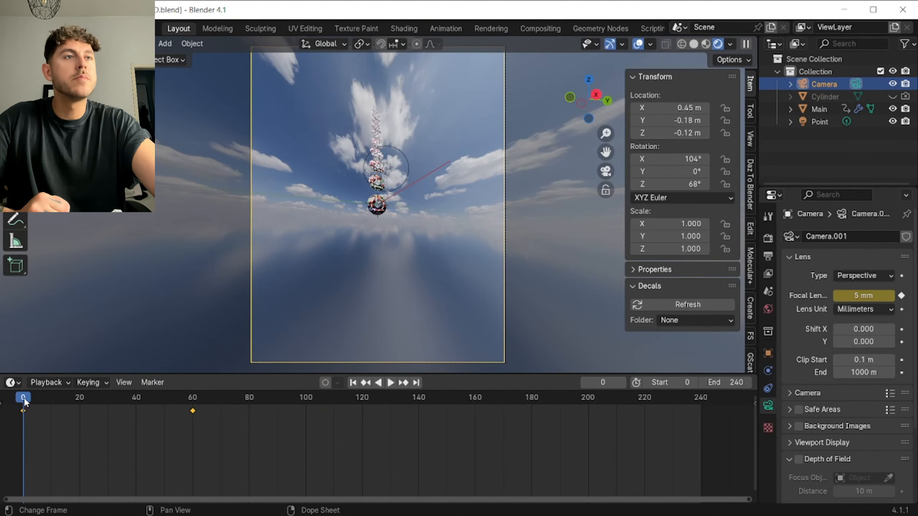
pyautogui.click(822, 109)
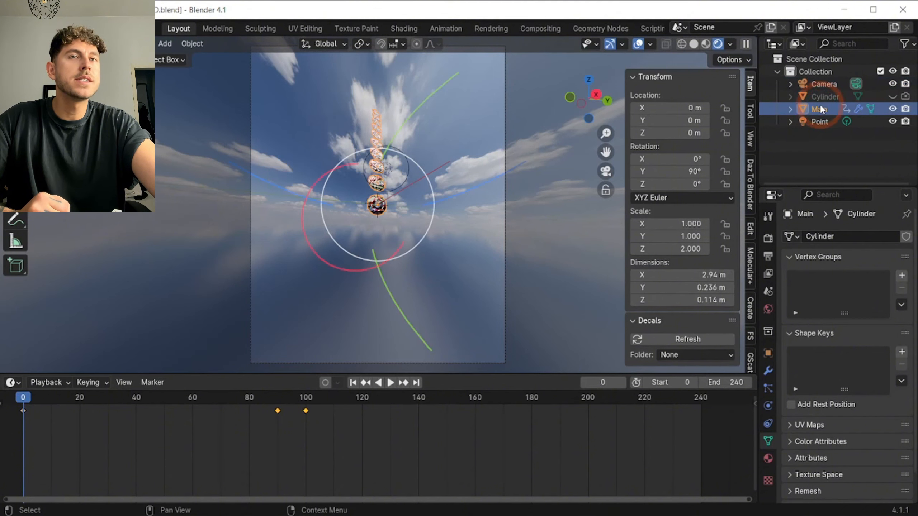
pyautogui.rightClick(683, 158)
pyautogui.click(683, 156)
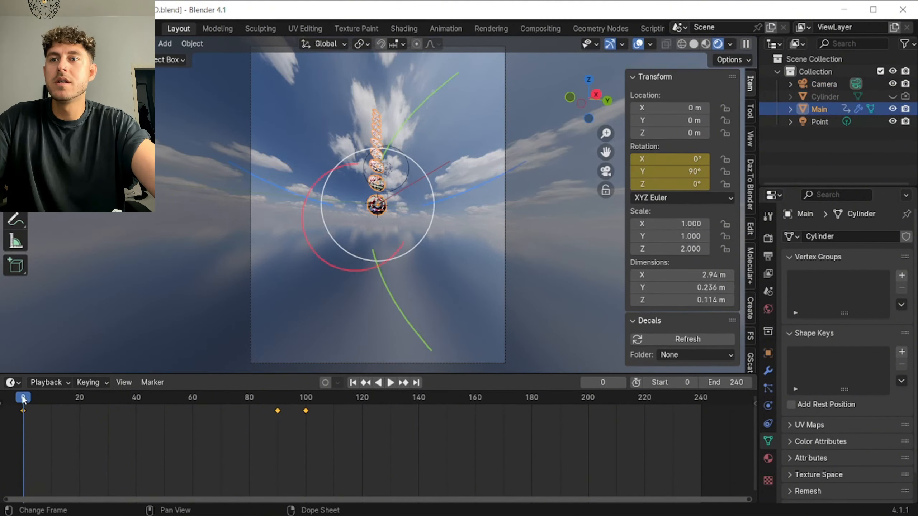
# At frame 240, set the Main object's X rotation to 360° and insert a rotation keyframe, then check the spin around frame 200.
pyautogui.moveTo(23, 399); pyautogui.dragTo(687, 394)
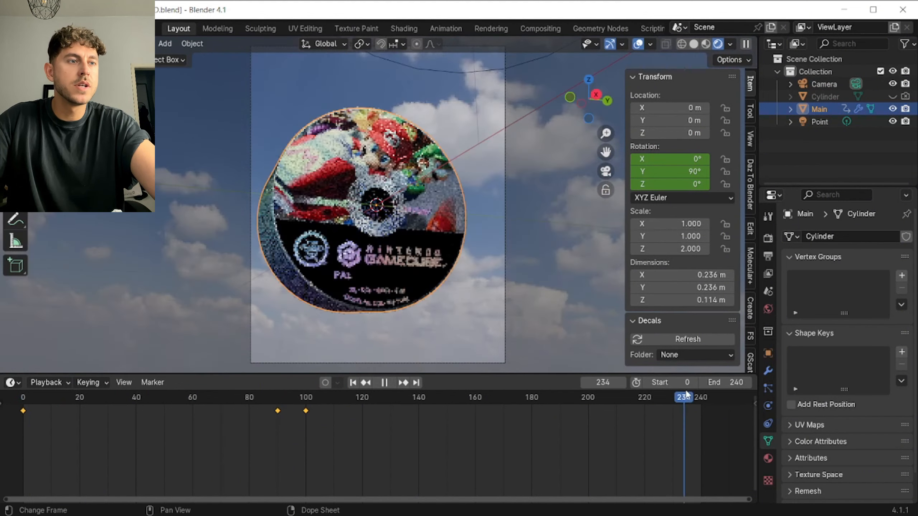
pyautogui.press('space')
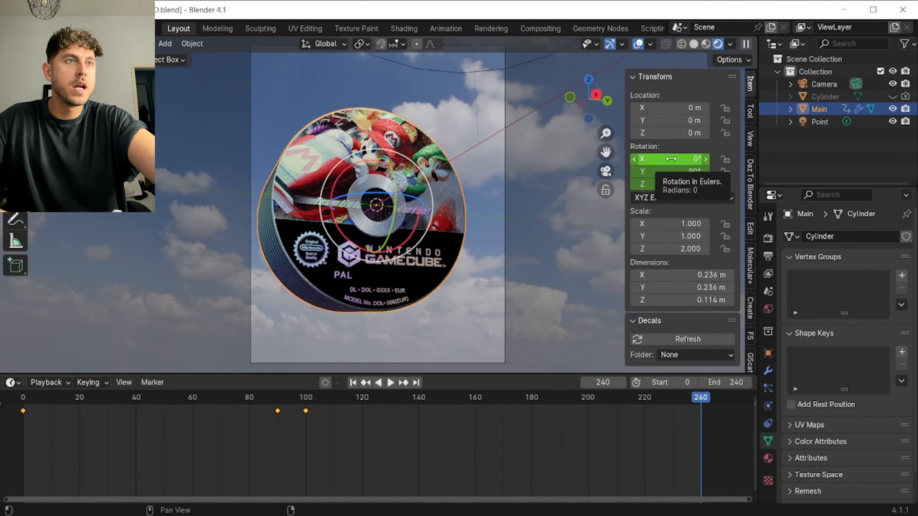
pyautogui.rightClick(672, 159)
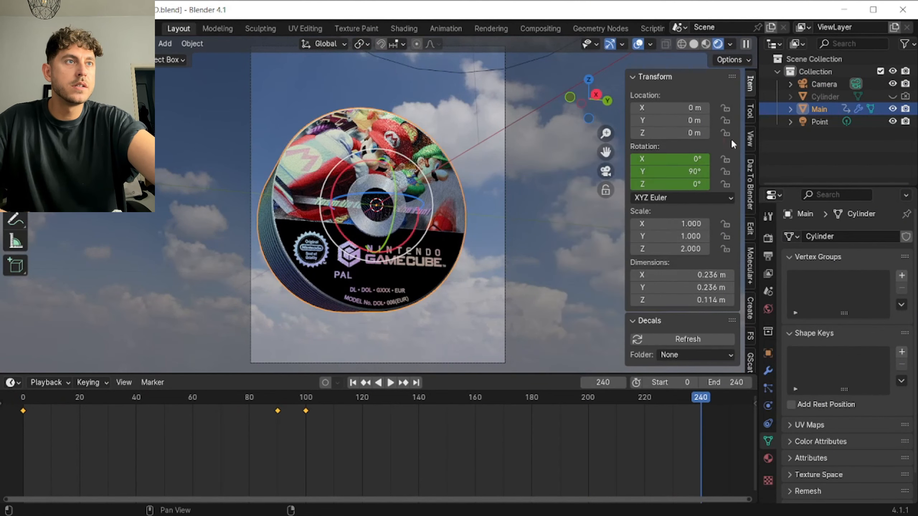
pyautogui.click(667, 159)
pyautogui.write('360')
pyautogui.press('Return')
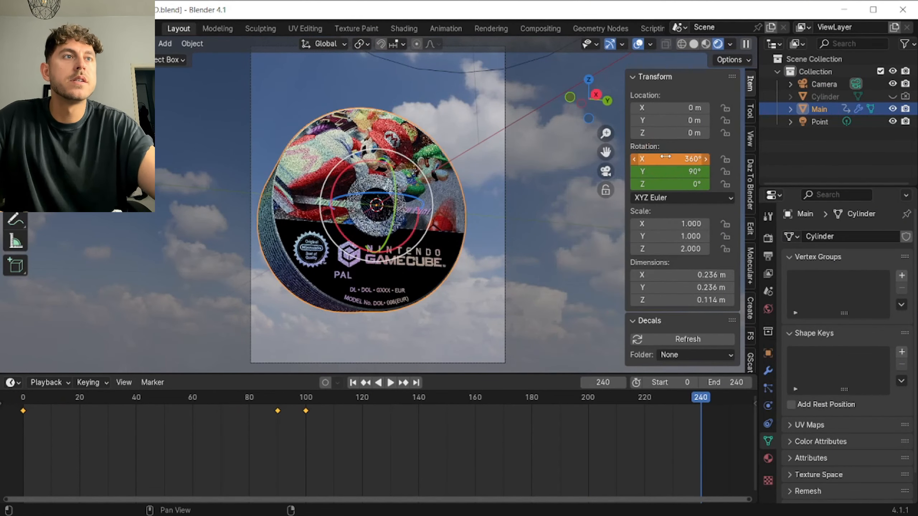
pyautogui.press('i')
pyautogui.click(642, 310)
pyautogui.click(588, 399)
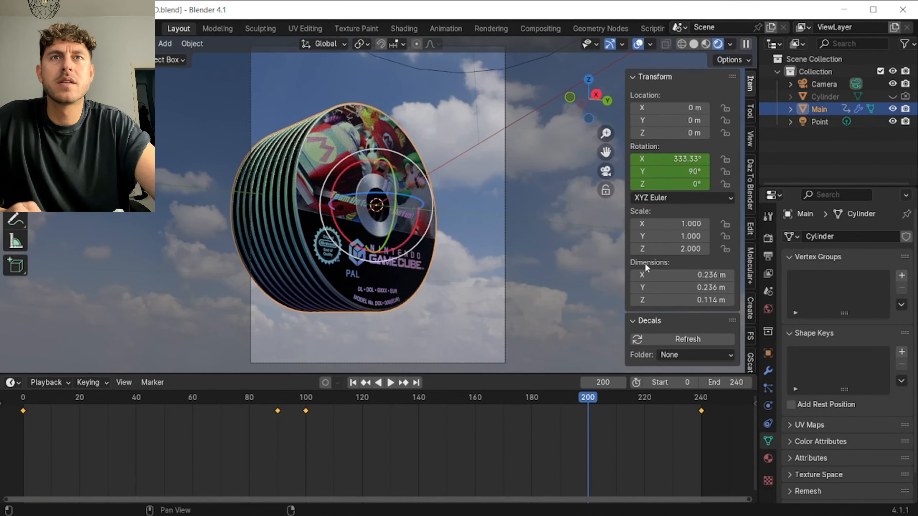
# Set the Main object's Z scale to 1.
pyautogui.click(685, 246)
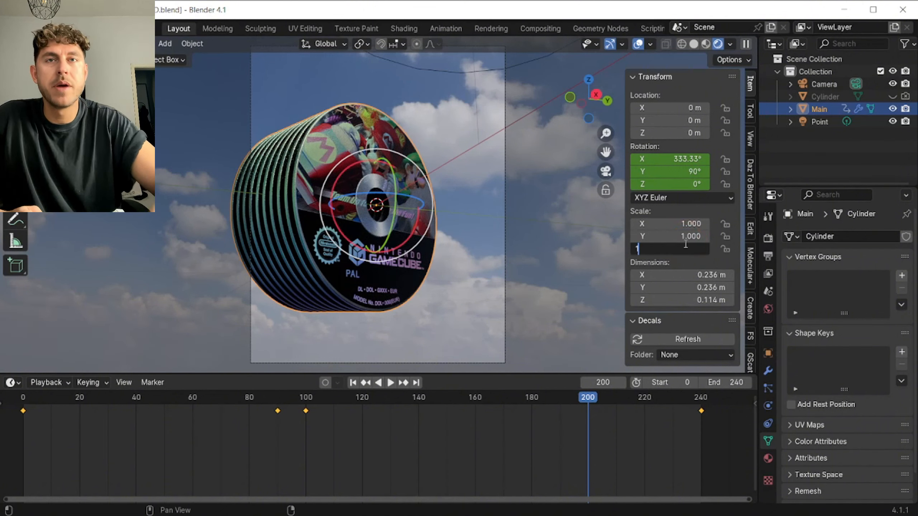
pyautogui.write('1')
pyautogui.press('Return')
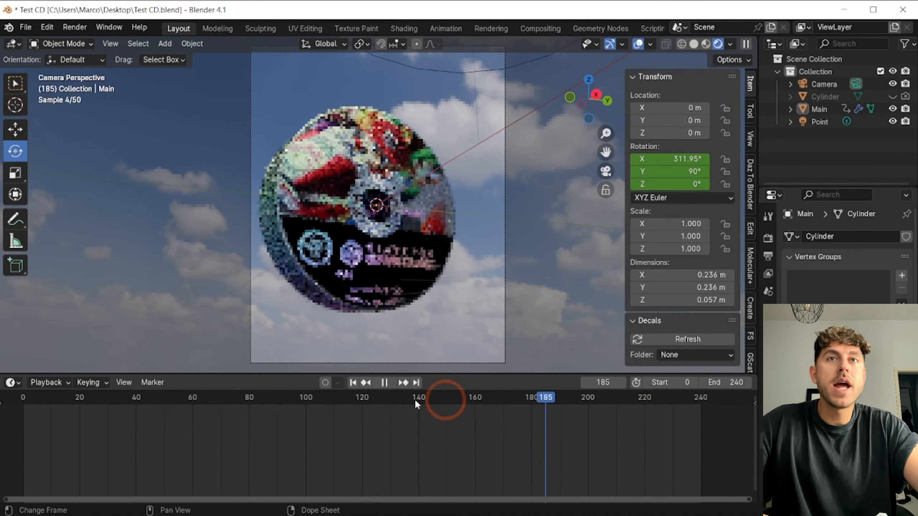
# Return to frame 0 and show the curves of all scene objects in an enlarged Graph Editor in place of the Timeline.
pyautogui.moveTo(445, 398); pyautogui.dragTo(22, 398)
pyautogui.click(11, 383)
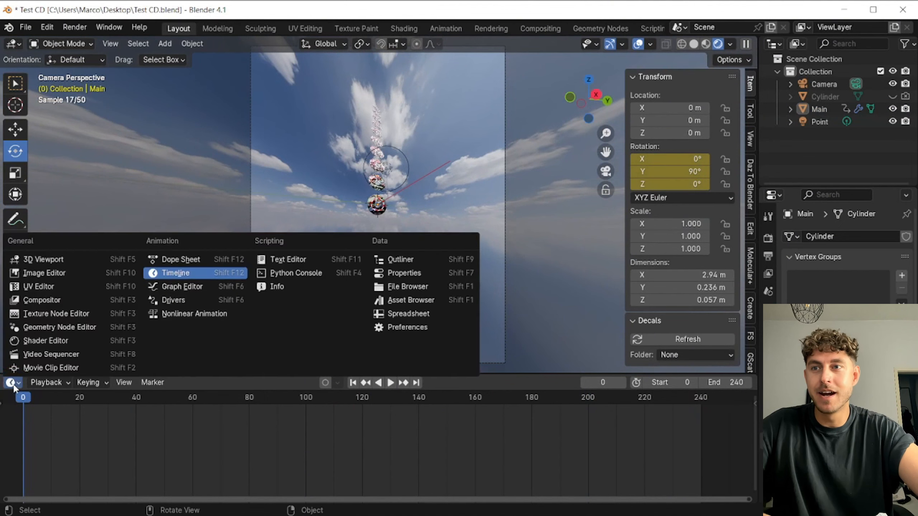
pyautogui.click(195, 288)
pyautogui.click(815, 122)
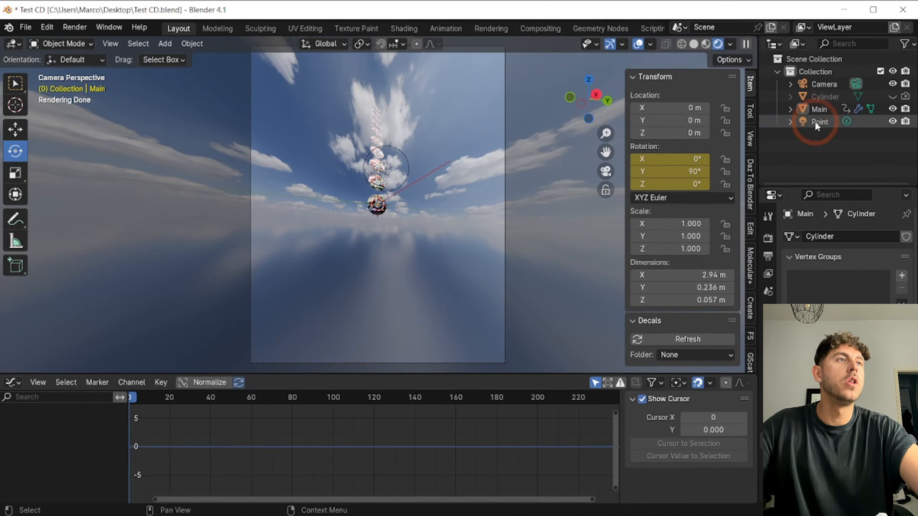
pyautogui.keyDown('shift'); pyautogui.click(824, 85); pyautogui.keyUp('shift')
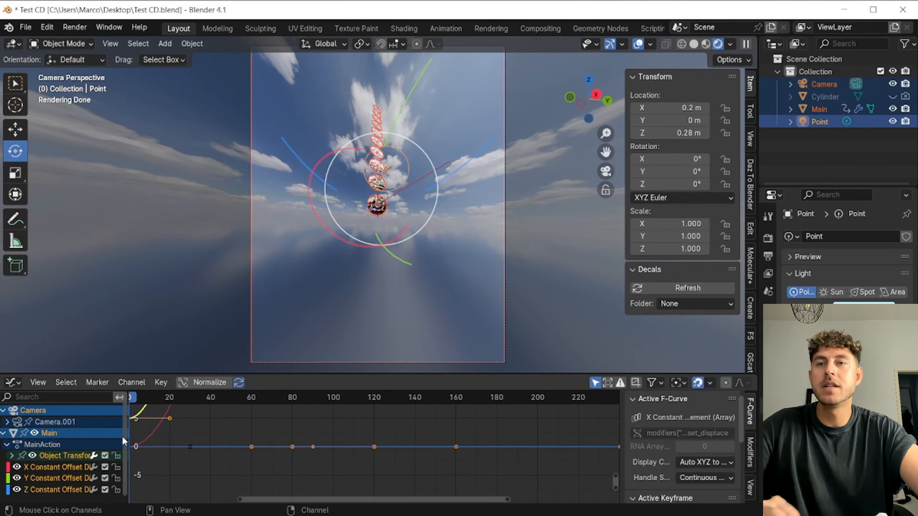
pyautogui.moveTo(163, 373); pyautogui.dragTo(164, 267)
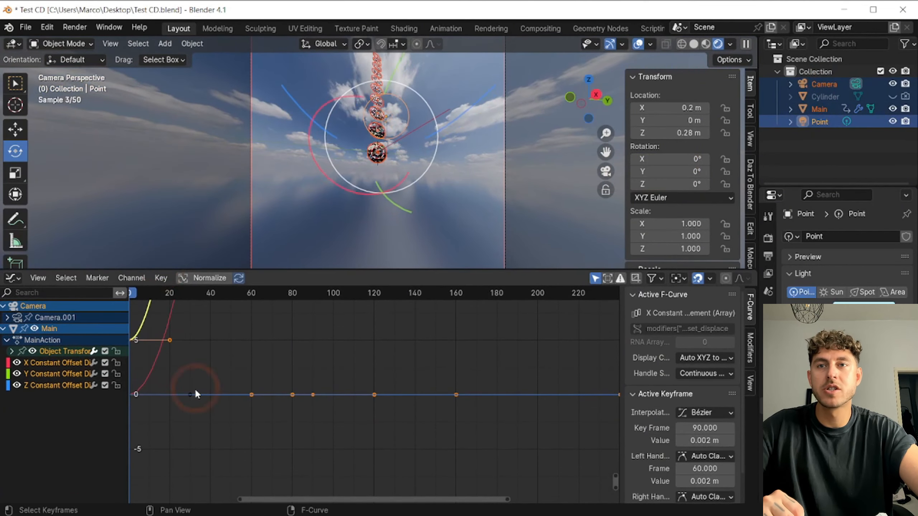
# Select all keyframes in the Graph Editor and set their interpolation mode to Linear.
pyautogui.scroll(3, 196, 390)
pyautogui.scroll(-5, 196, 390)
pyautogui.click(65, 277)
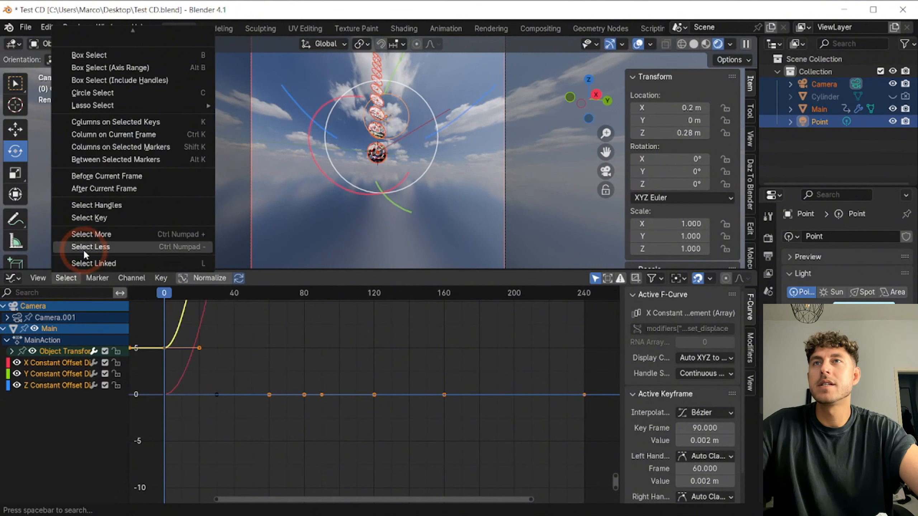
pyautogui.click(94, 261)
pyautogui.click(75, 277)
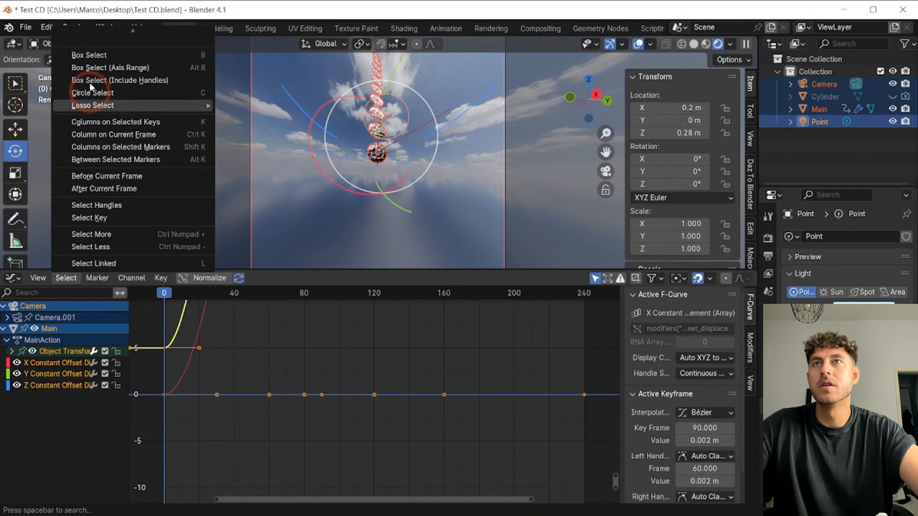
pyautogui.click(125, 36)
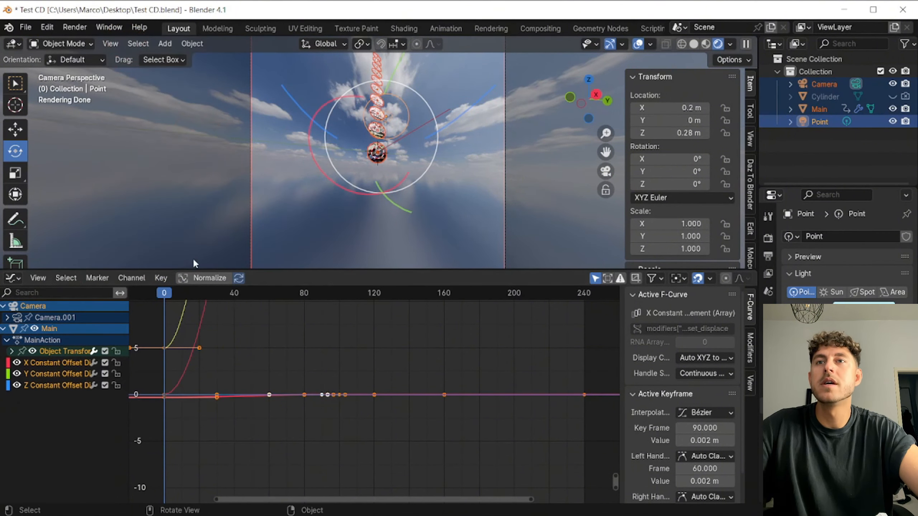
pyautogui.click(161, 278)
pyautogui.moveTo(218, 442)
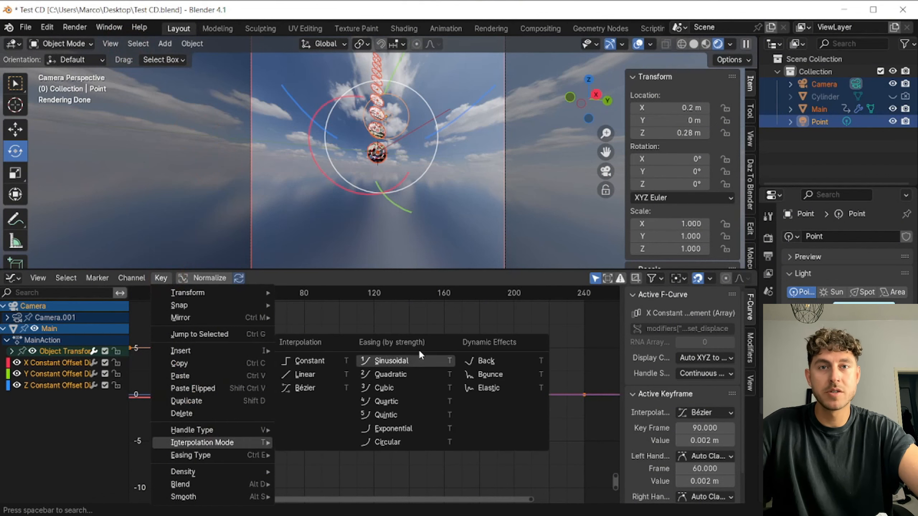
pyautogui.click(322, 375)
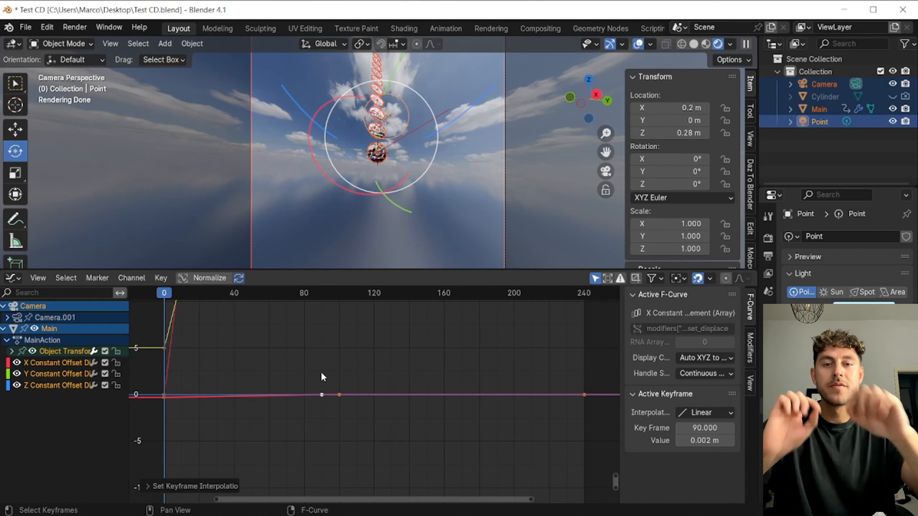
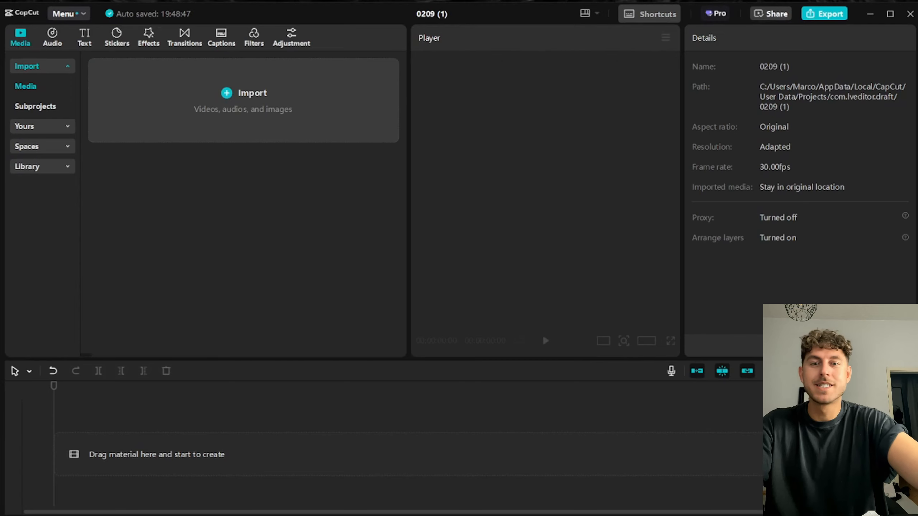
# Switch to CapCut, import the rendered video UNB.mp4 and place it at the start of the timeline.
pyautogui.moveTo(248, 191); pyautogui.dragTo(260, 197)
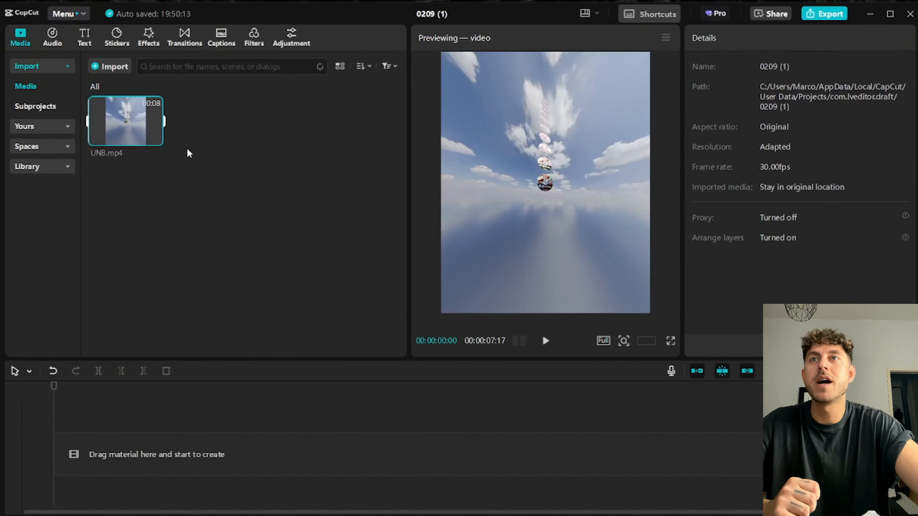
pyautogui.moveTo(154, 137); pyautogui.dragTo(91, 447)
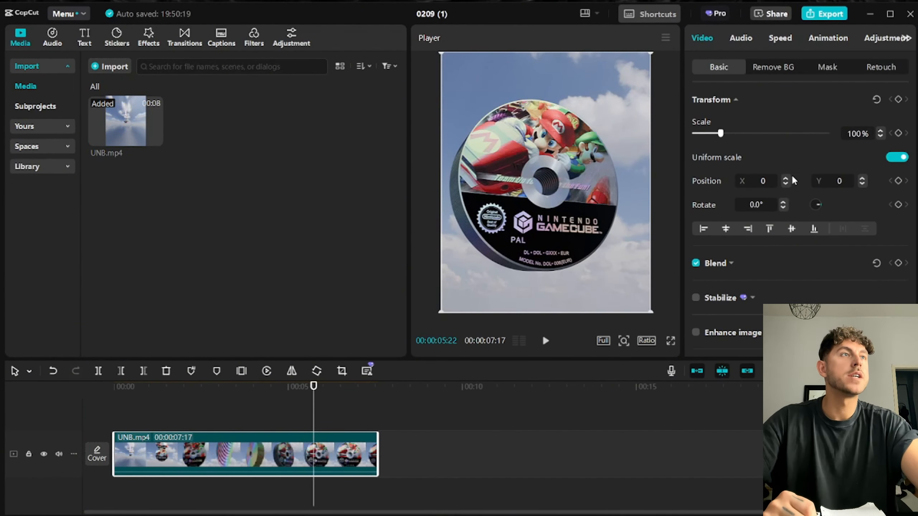
# Adjust the UNB.mp4 clip's colours by setting Saturation, Exposure and Contrast to 5 each.
pyautogui.click(874, 39)
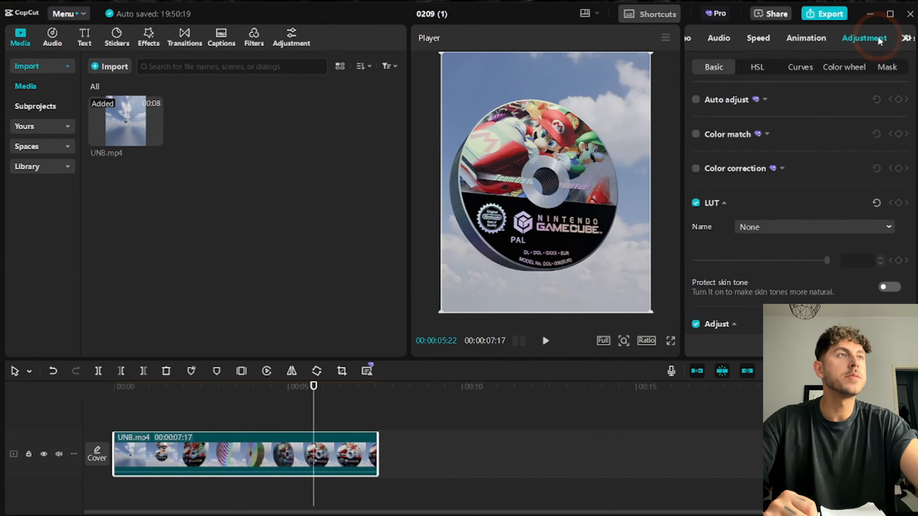
pyautogui.scroll(-5, 767, 177)
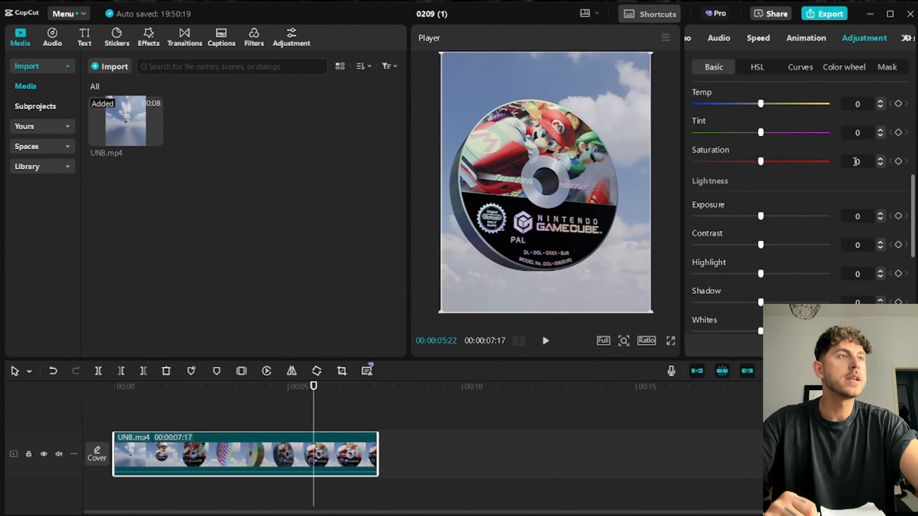
pyautogui.scroll(-1, 849, 156)
pyautogui.write('5')
pyautogui.press('Return')
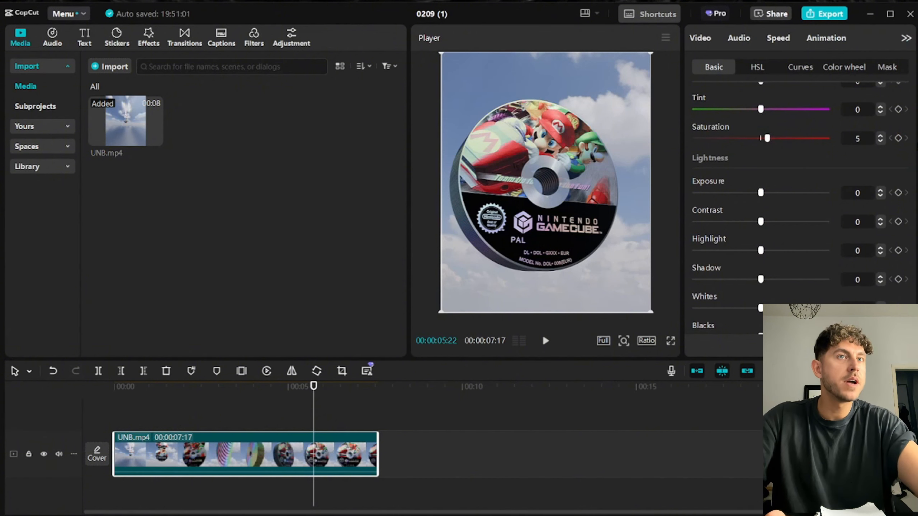
pyautogui.click(880, 192)
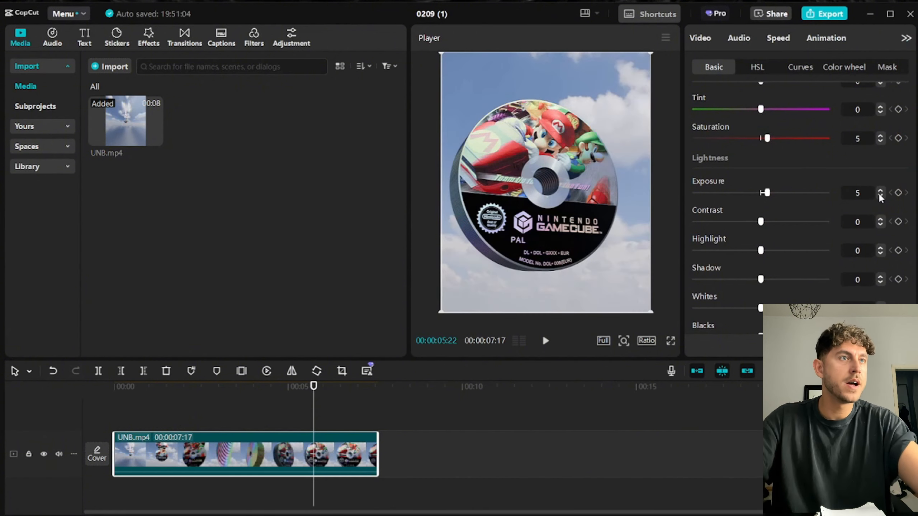
pyautogui.write('5')
pyautogui.press('Return')
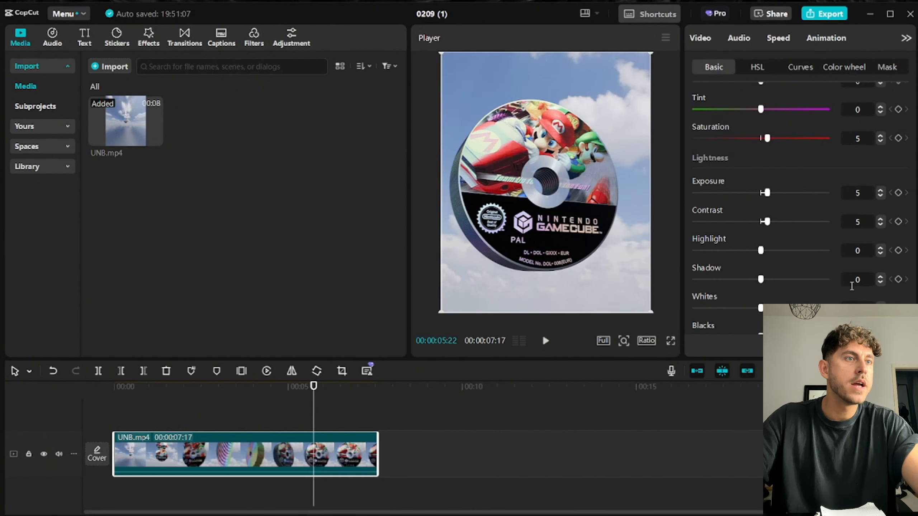
# Set the clip's Brilliance to 5 and its Clarity to 50.
pyautogui.scroll(-3, 859, 288)
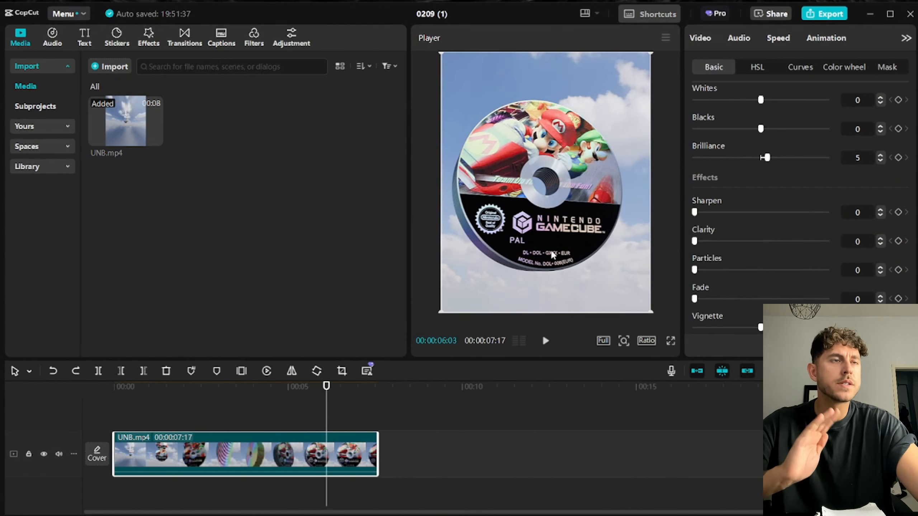
pyautogui.moveTo(856, 243); pyautogui.dragTo(897, 240)
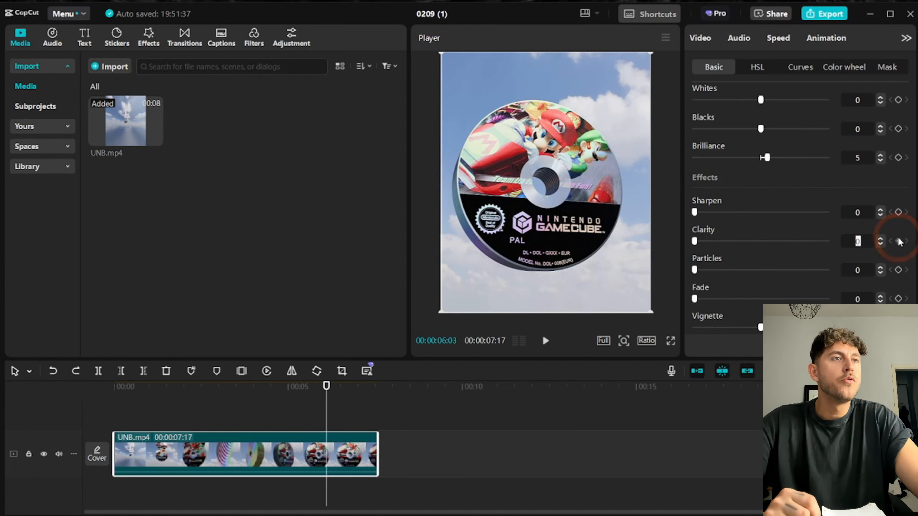
pyautogui.write('50')
pyautogui.press('Return')
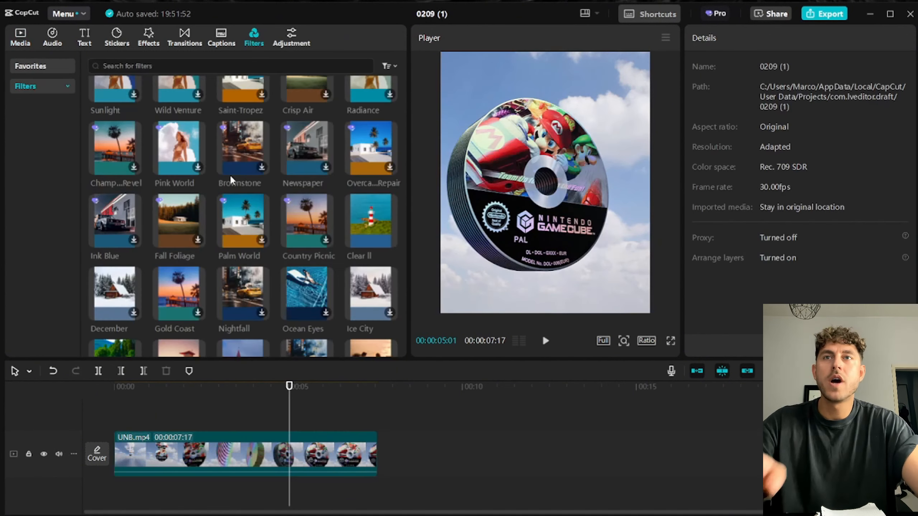
# Add the Clear II filter to the timeline and fit it to the full length of the UNB.mp4 clip.
pyautogui.click(257, 94)
pyautogui.scroll(3, 258, 95)
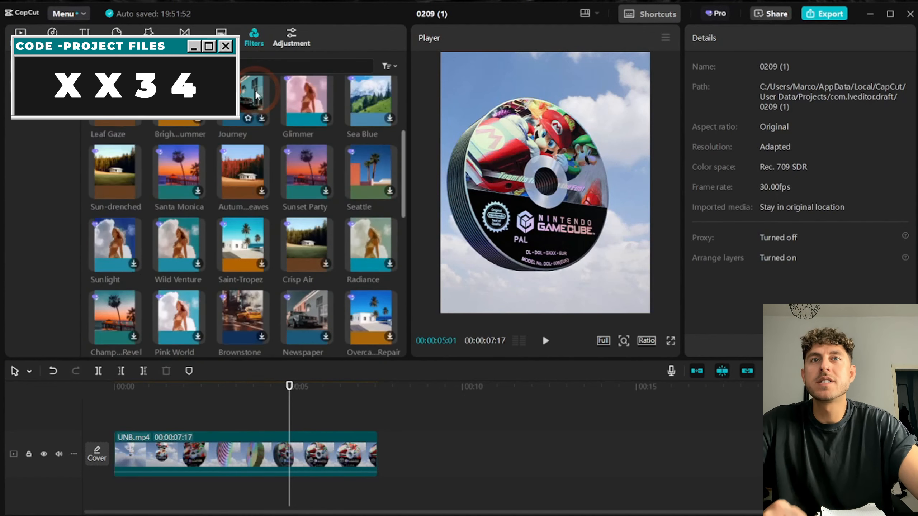
pyautogui.scroll(-3, 257, 95)
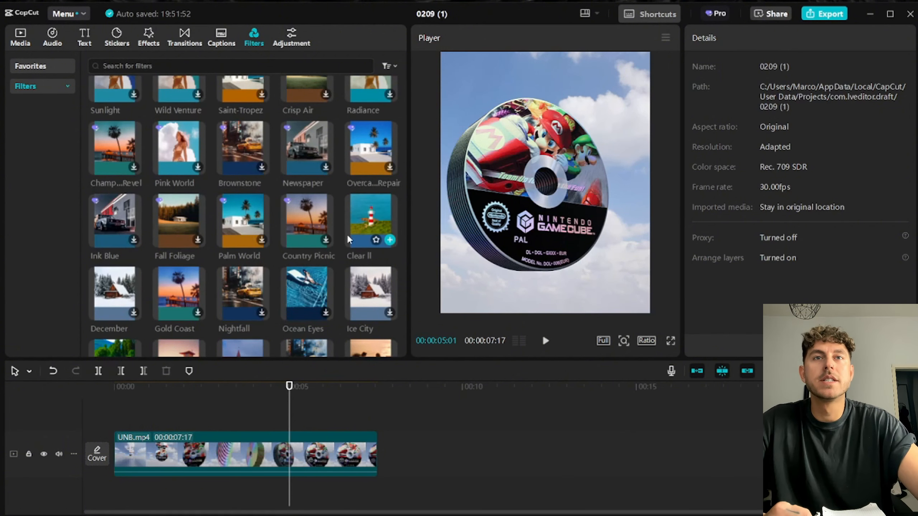
pyautogui.click(390, 241)
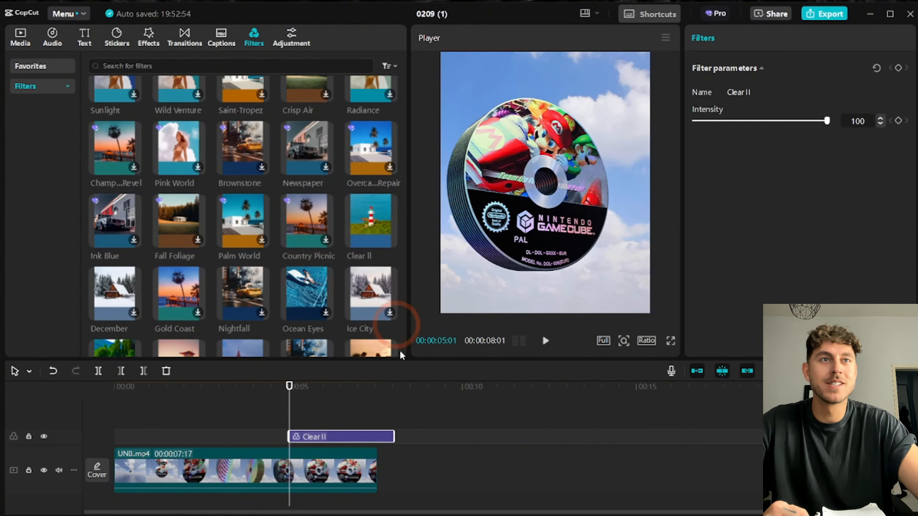
pyautogui.moveTo(374, 443)
pyautogui.mouseDown()
pyautogui.moveTo(199, 437)
pyautogui.moveTo(376, 434)
pyautogui.mouseUp()
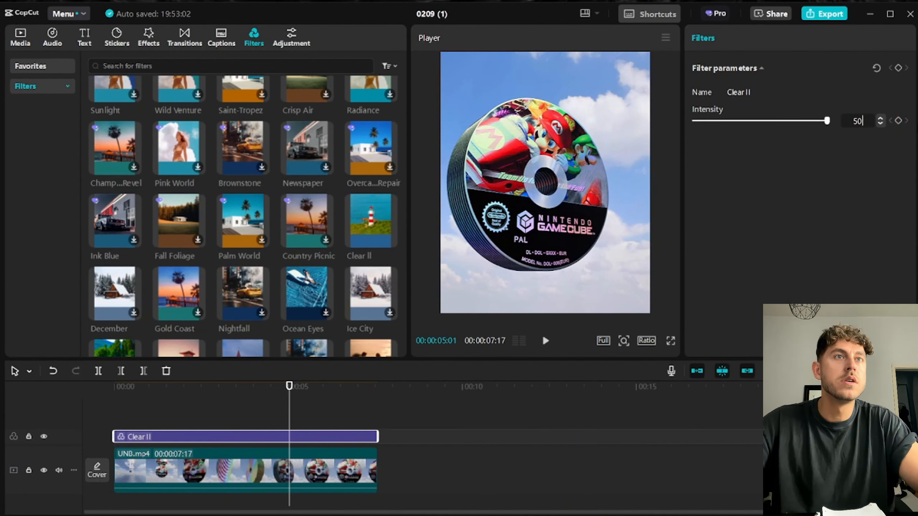
# Set the Clear II filter's intensity to 50.
pyautogui.press('Return')
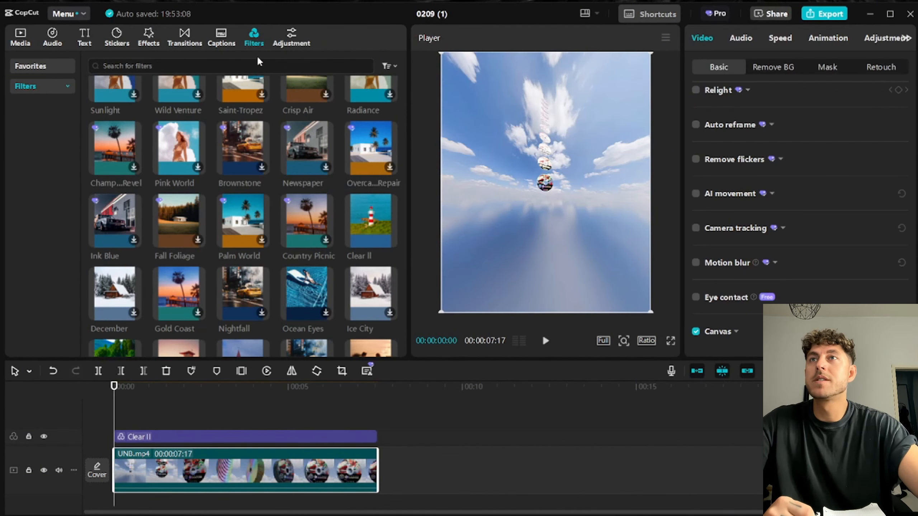
# Add the favourite sound effect "The sound of stabbing something with a knife(951019)" at the start of the timeline.
pyautogui.click(53, 36)
pyautogui.click(46, 87)
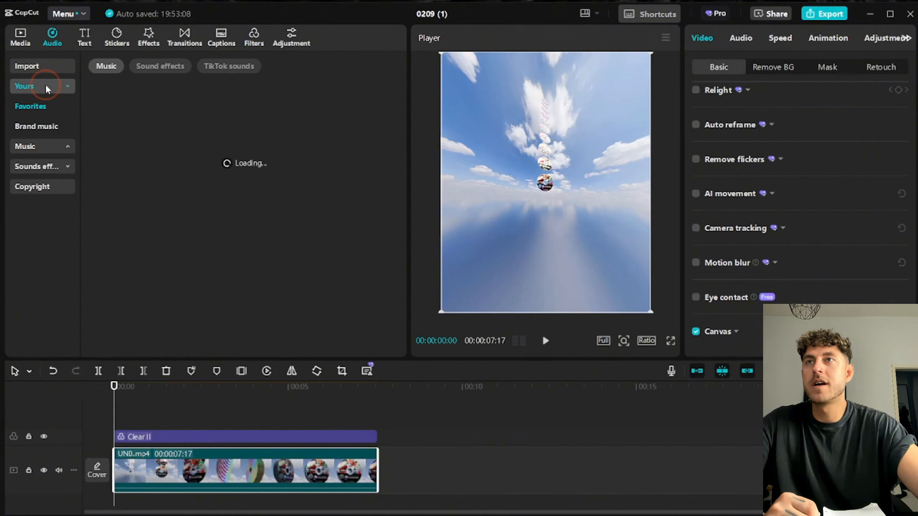
pyautogui.click(155, 67)
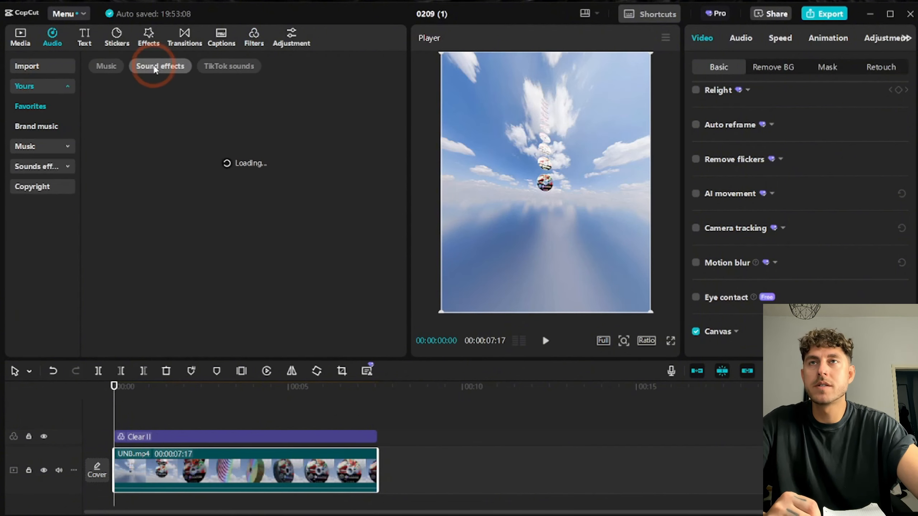
pyautogui.click(228, 100)
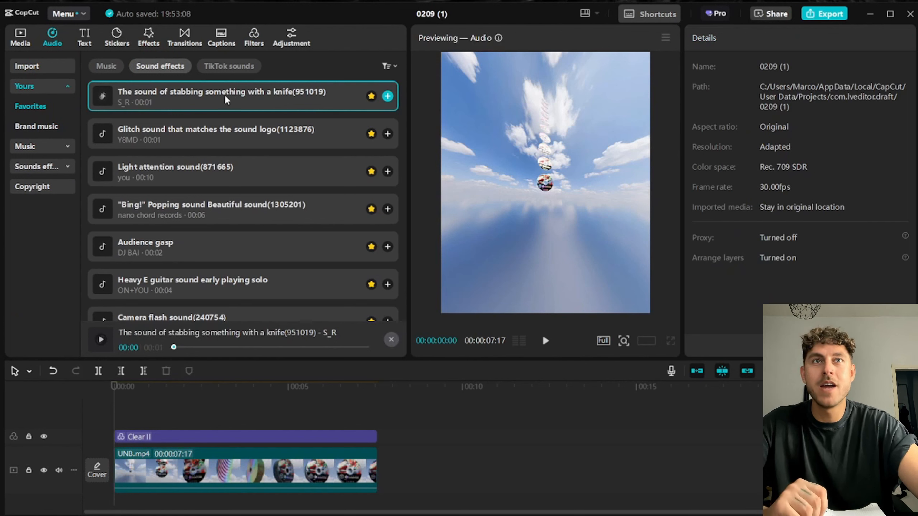
pyautogui.click(387, 95)
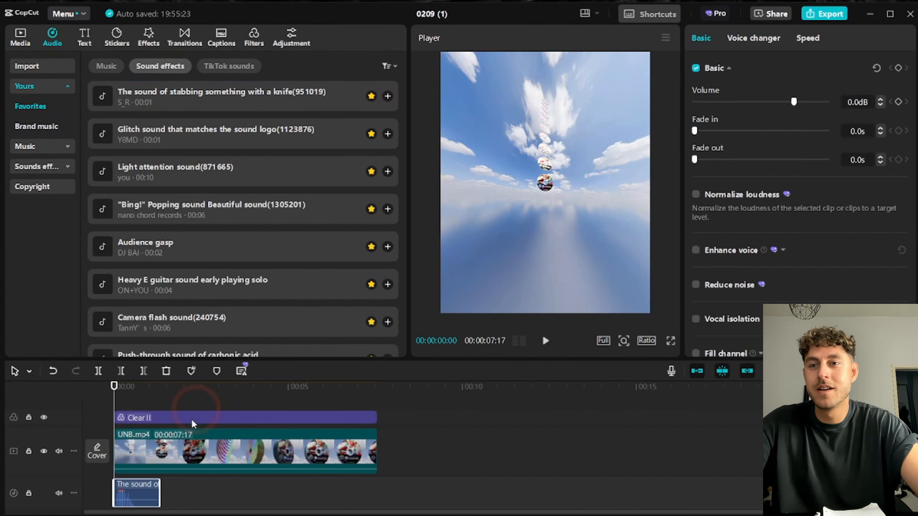
pyautogui.moveTo(137, 493); pyautogui.dragTo(149, 493)
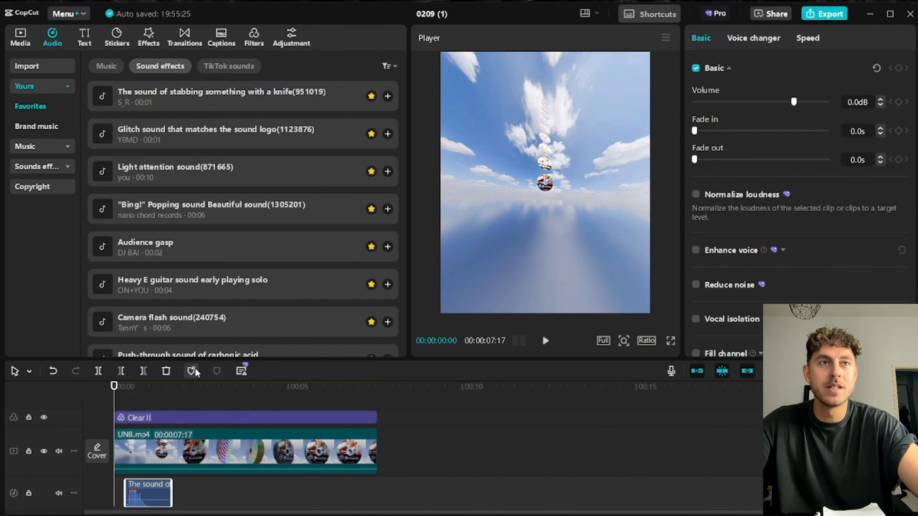
pyautogui.press('space')
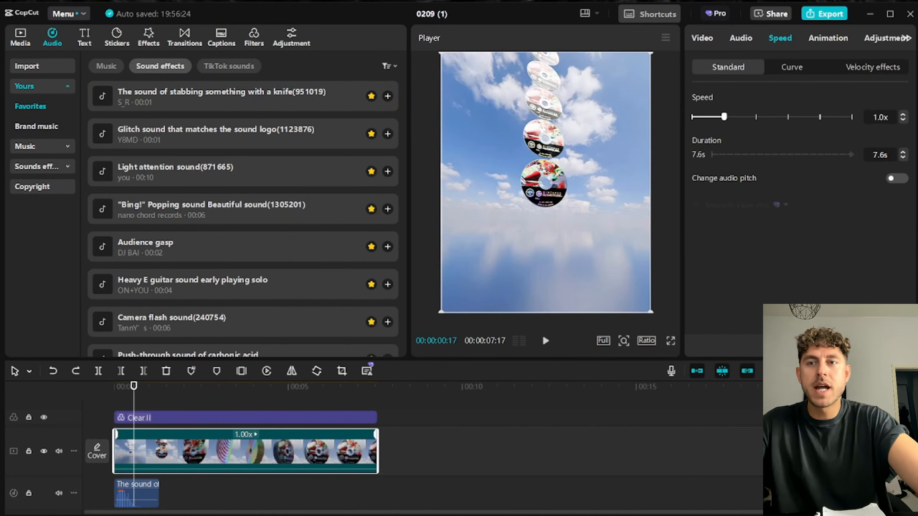
pyautogui.click(52, 371)
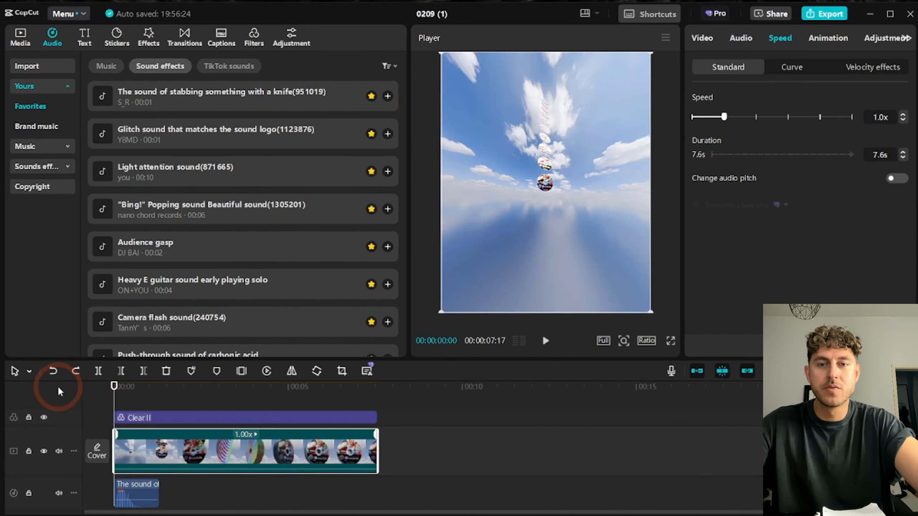
# Set the UNB.mp4 clip's speed to 1.5x and play back part of the result.
pyautogui.click(780, 39)
pyautogui.click(880, 116)
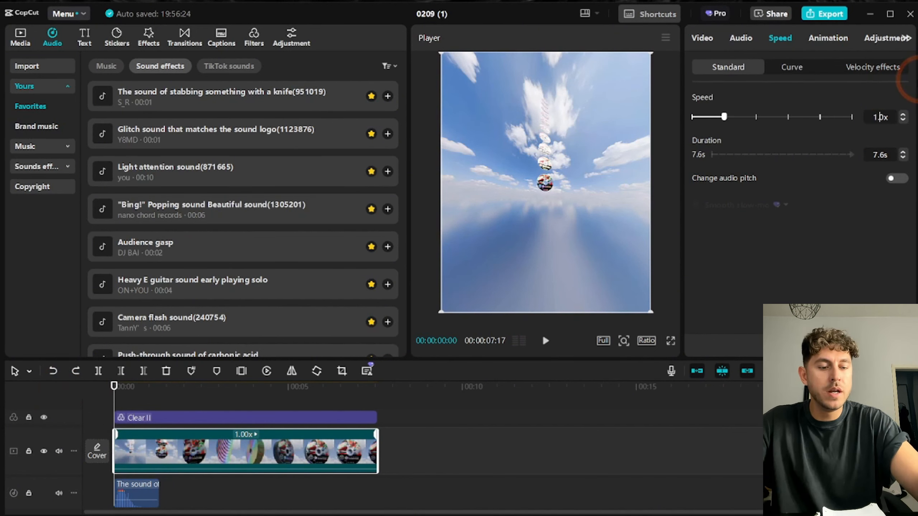
pyautogui.press('Delete')
pyautogui.write('5')
pyautogui.press('Return')
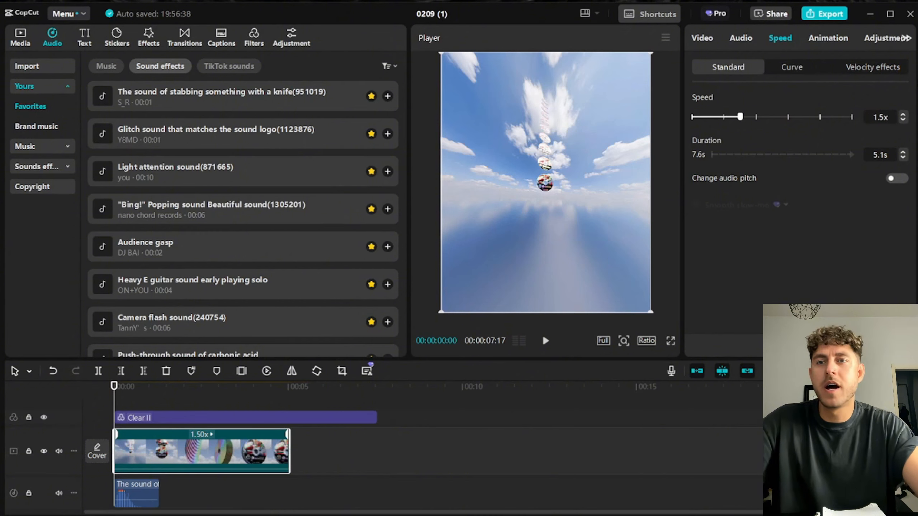
pyautogui.click(546, 341)
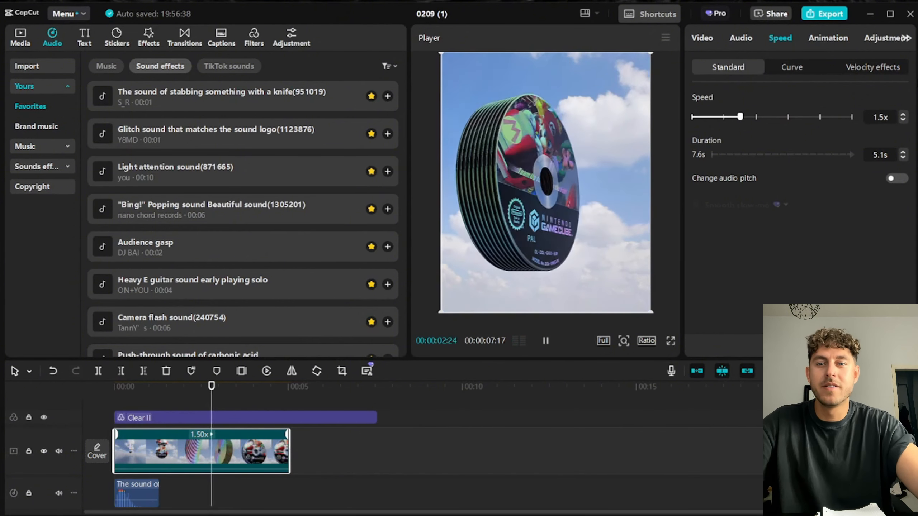
pyautogui.click(544, 338)
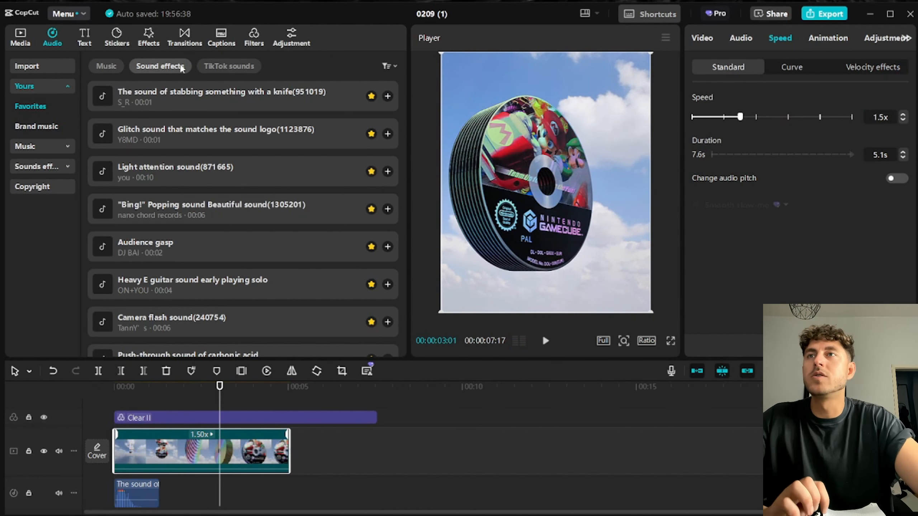
# Preview the "Super Mario getting coins" sound among the COINS music results and add it to the timeline at the playhead.
pyautogui.click(30, 108)
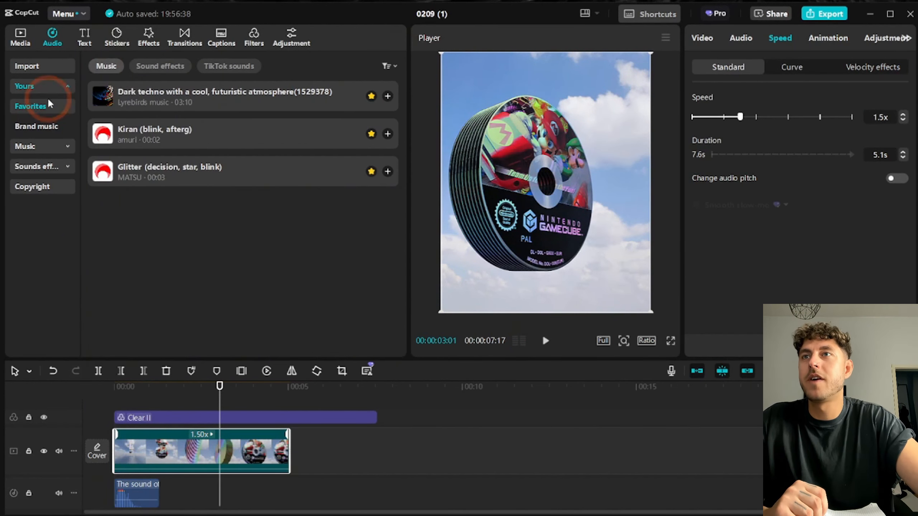
pyautogui.click(31, 146)
pyautogui.click(204, 133)
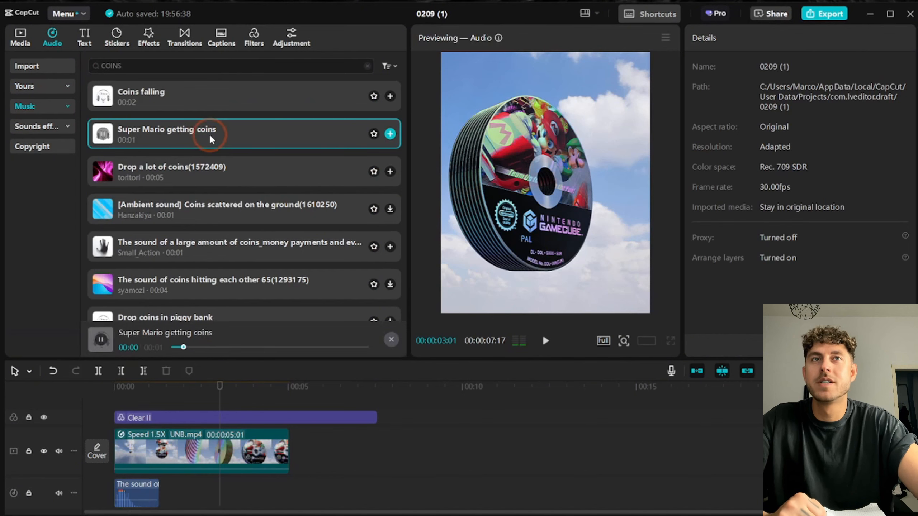
pyautogui.click(313, 138)
pyautogui.click(390, 134)
pyautogui.scroll(-5, 248, 299)
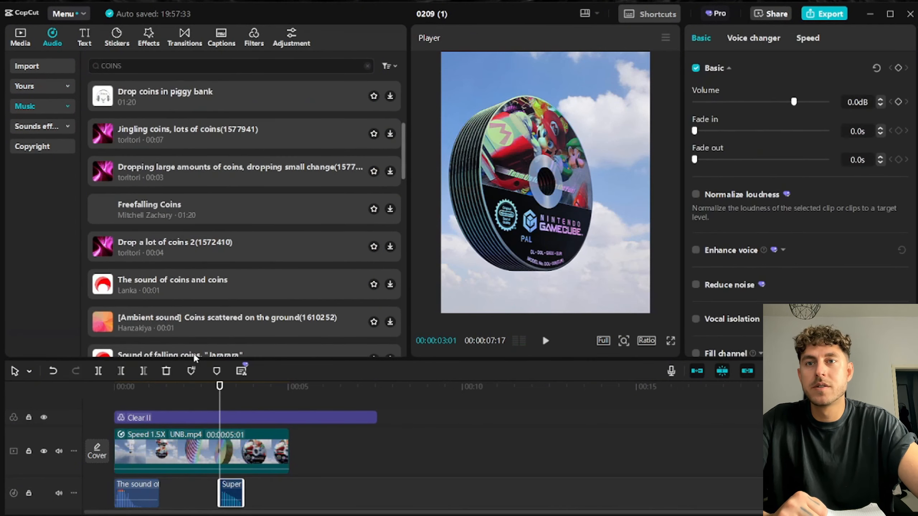
# Enlarge the timeline area and play back and review the staggered "Super Mario getting coins" clips around the two-second mark.
pyautogui.moveTo(198, 358); pyautogui.dragTo(219, 240)
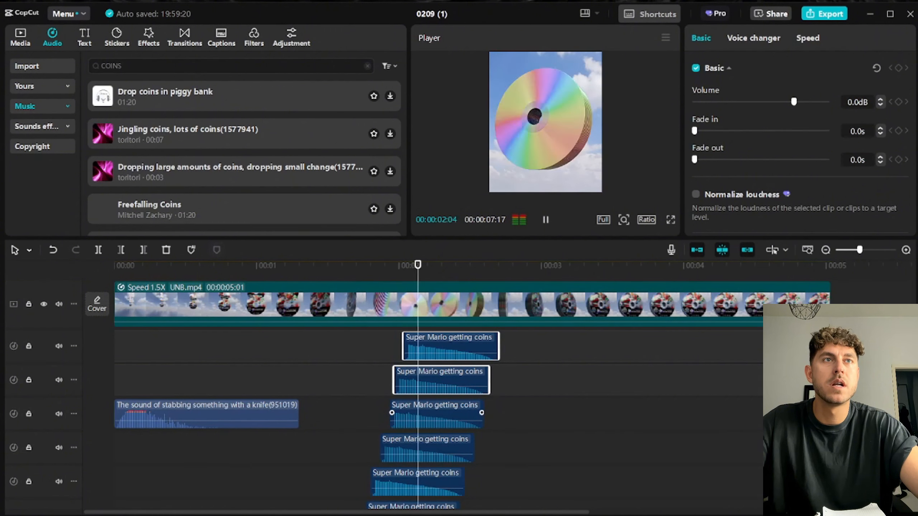
pyautogui.click(543, 216)
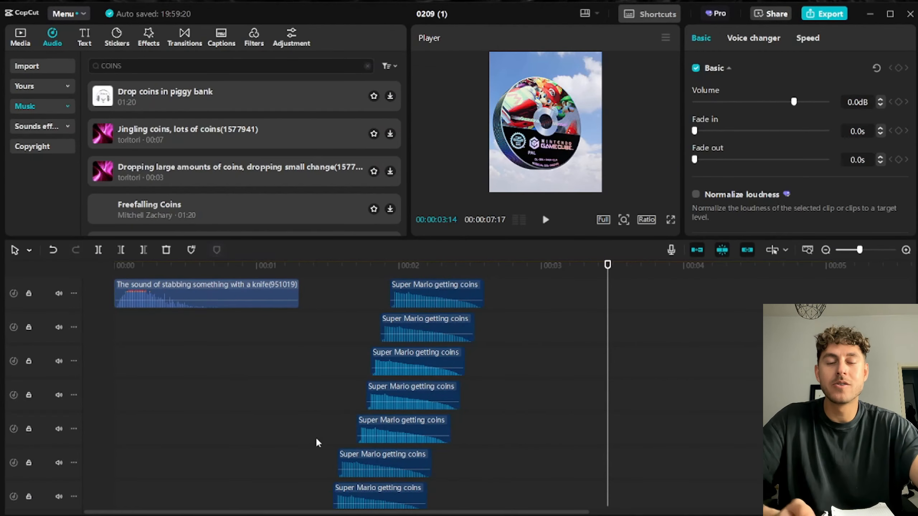
pyautogui.scroll(-2, 328, 435)
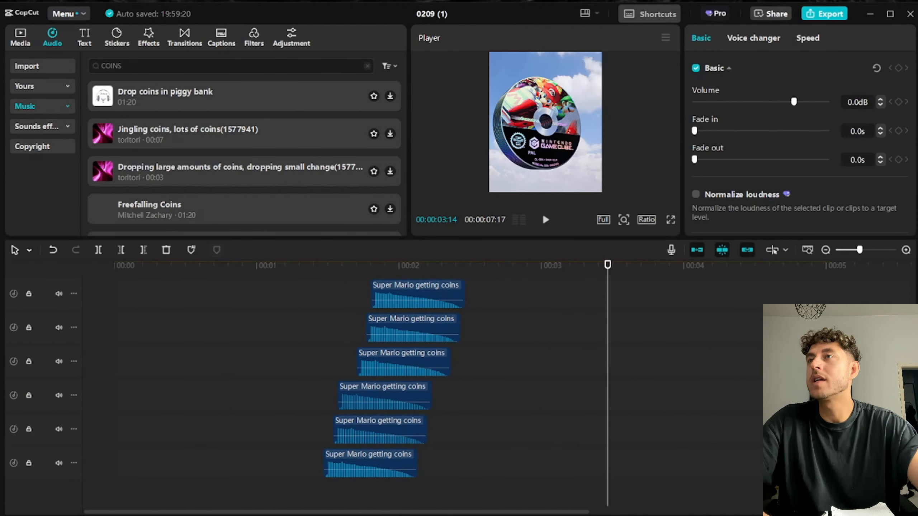
# Add the Mario Kart 8 Deluxe star sound MP3 to the timeline, move it to the start and play back the mix.
pyautogui.moveTo(105, 228); pyautogui.dragTo(142, 266)
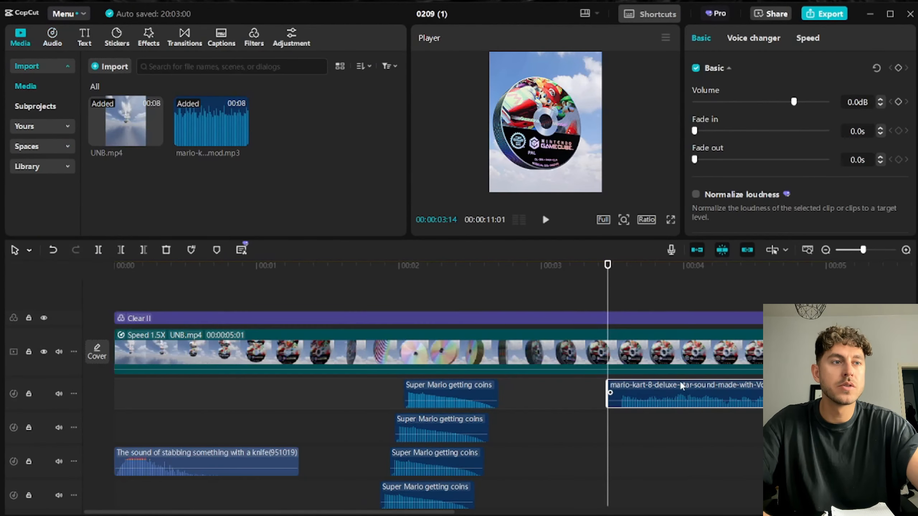
pyautogui.moveTo(681, 386); pyautogui.dragTo(72, 498)
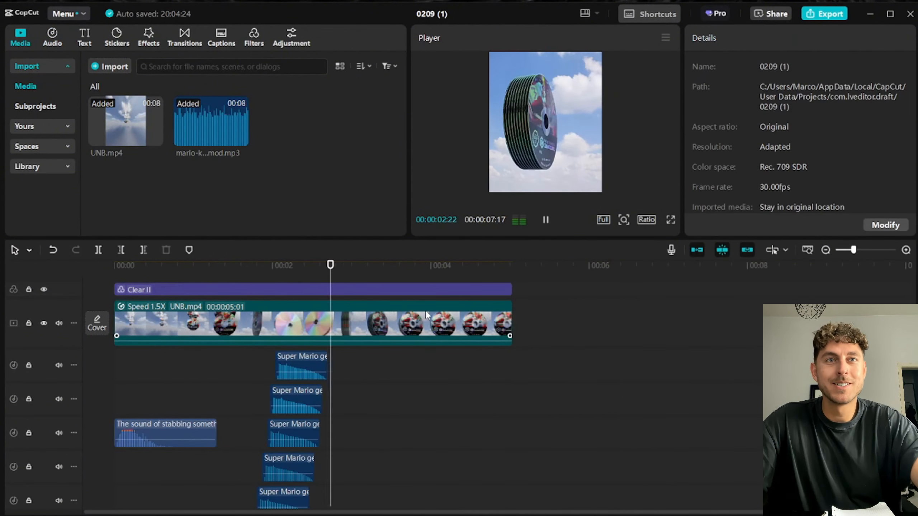
pyautogui.click(426, 315)
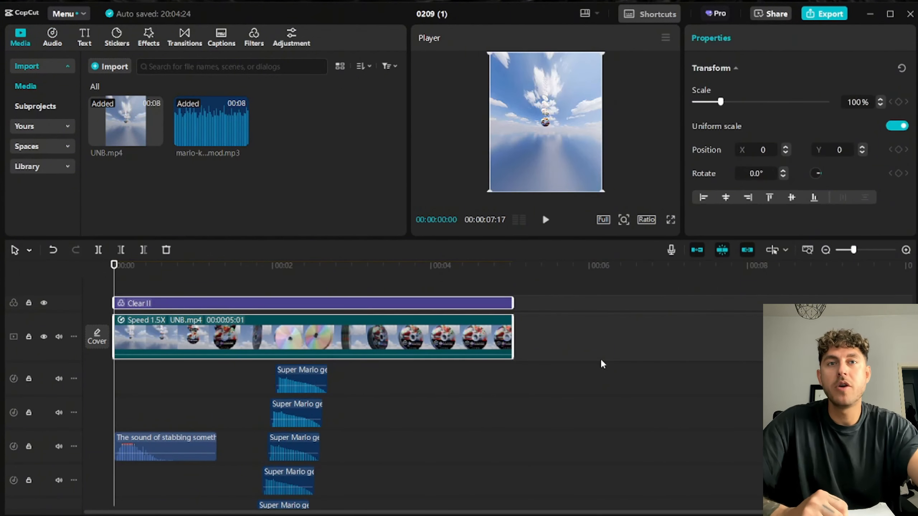
# Duplicate the UNB.mp4 clip, place the copy directly after the original and reverse the copy.
pyautogui.click(228, 334)
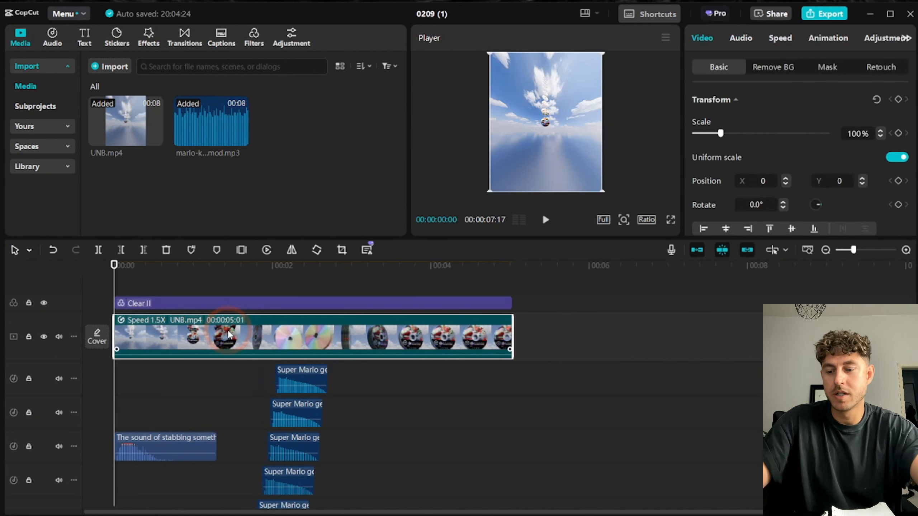
pyautogui.hotkey('ctrl', 'c')
pyautogui.hotkey('ctrl', 'v')
pyautogui.moveTo(229, 334); pyautogui.dragTo(688, 379)
pyautogui.rightClick(658, 336)
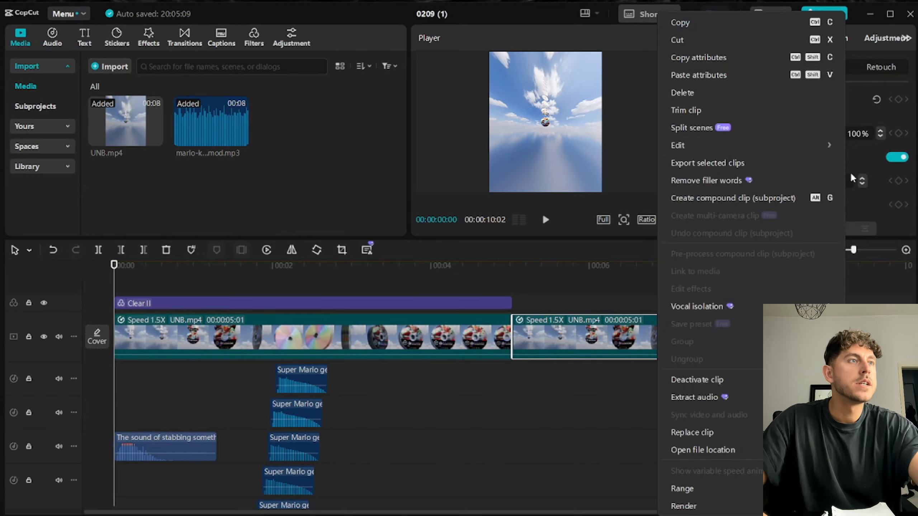
pyautogui.moveTo(813, 145)
pyautogui.click(867, 163)
# Extend the Clear II filter to the end of the second UNB.mp4 clip and play the video from the start.
pyautogui.click(303, 303)
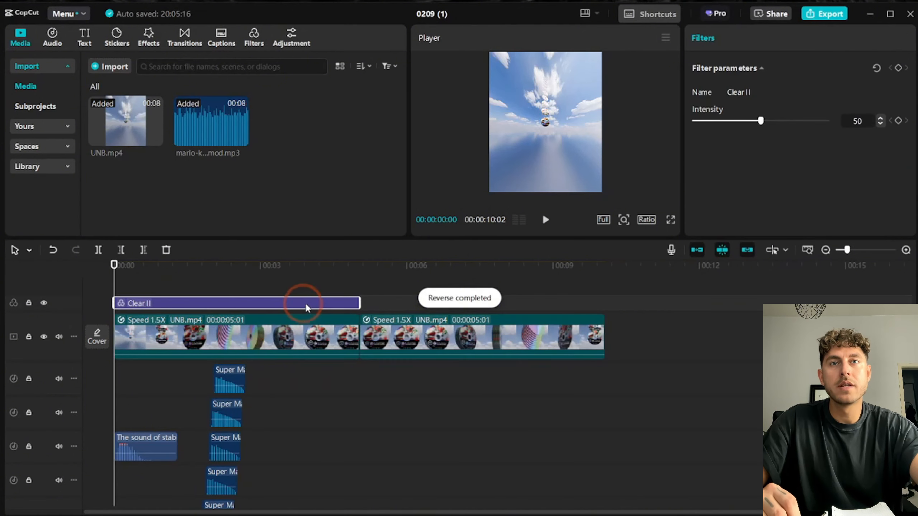
pyautogui.moveTo(353, 307); pyautogui.dragTo(605, 303)
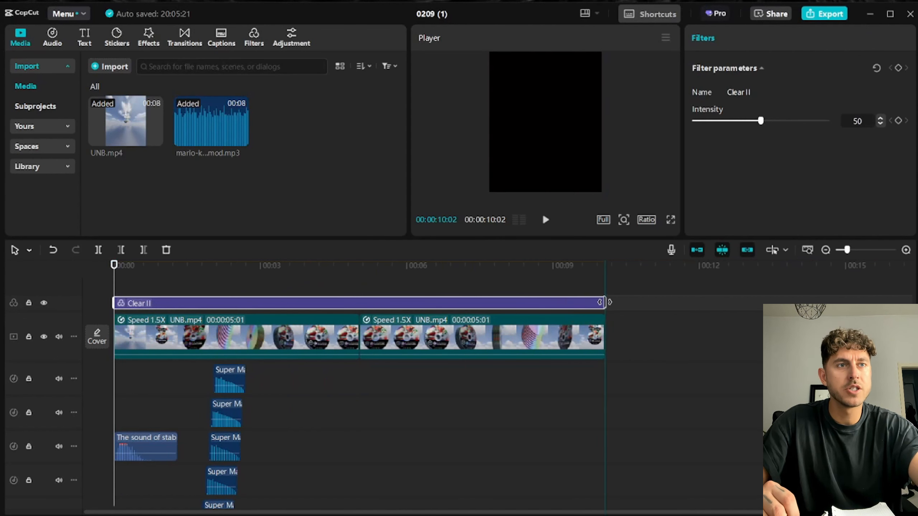
pyautogui.scroll(-5, 282, 340)
pyautogui.scroll(3, 254, 300)
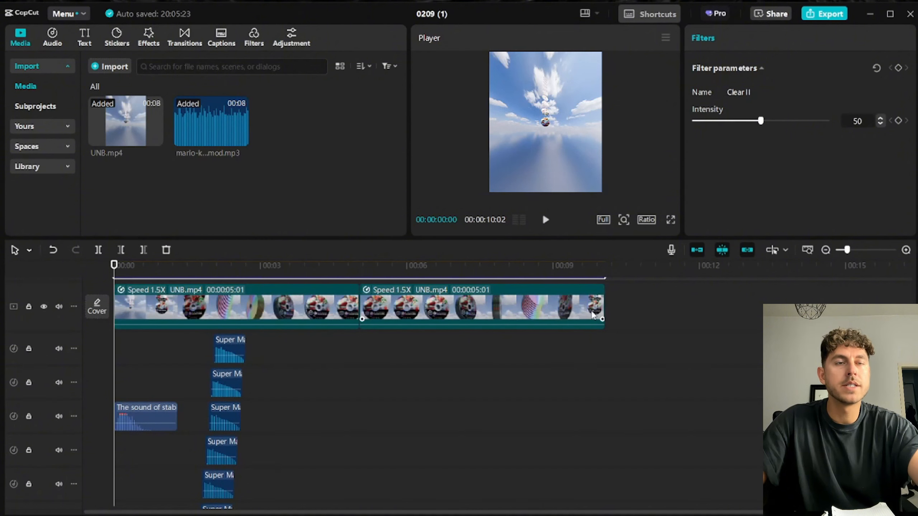
pyautogui.press('space')
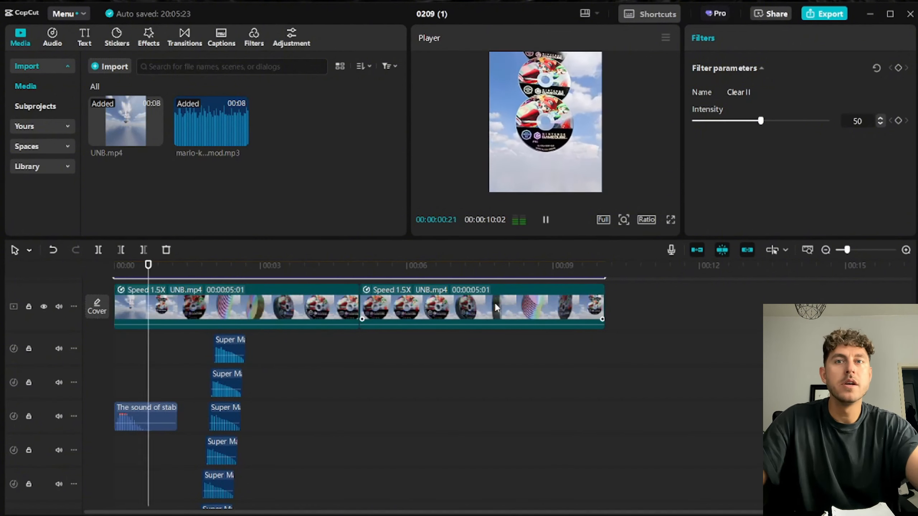